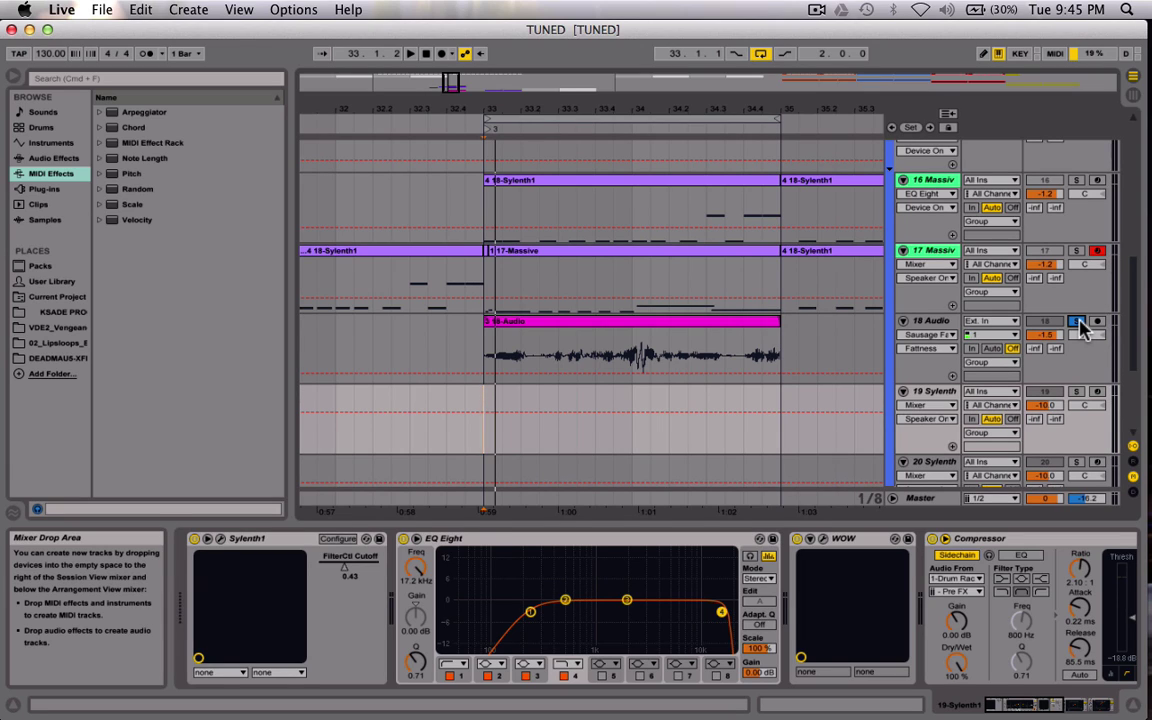
Step: Show the device chain of the 18 Audio track from its Vocoder onward and select the track's vocal clip
click(932, 321)
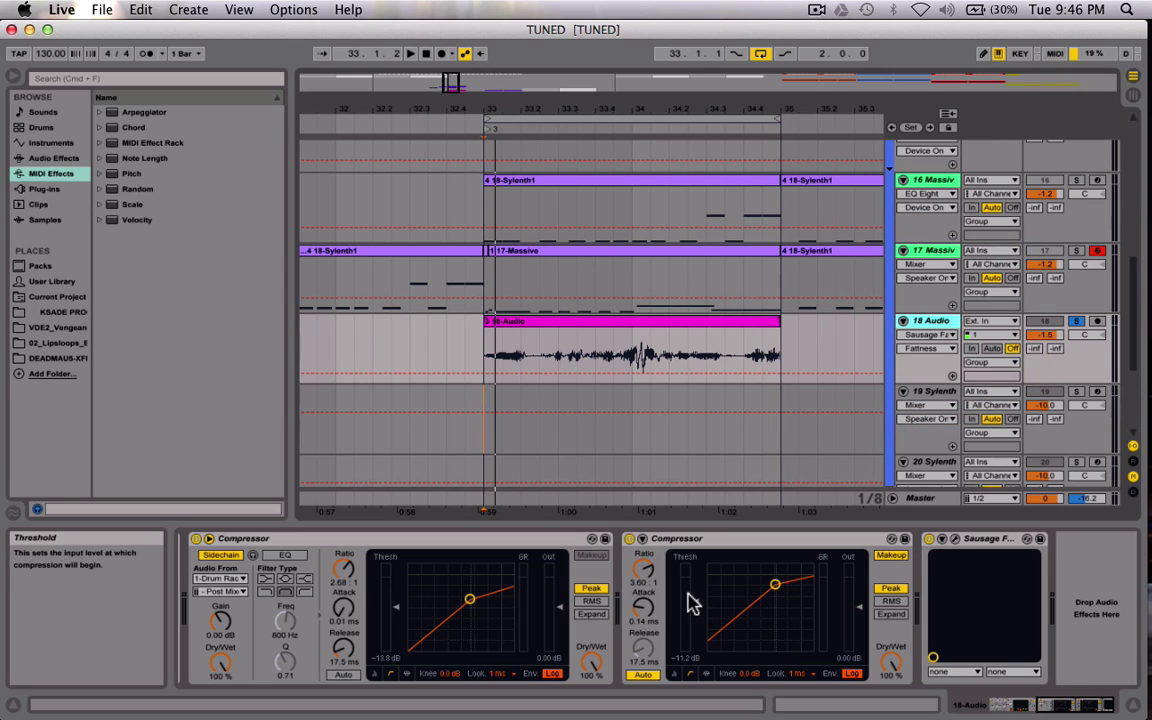
key(Up)
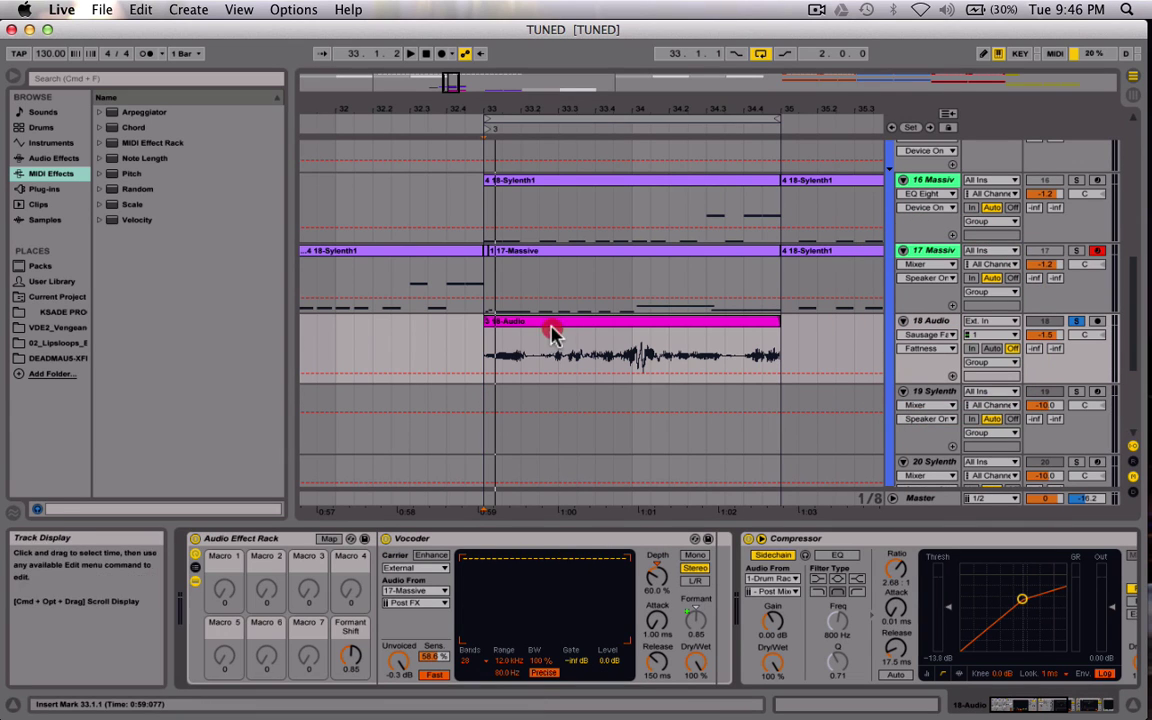
click(553, 327)
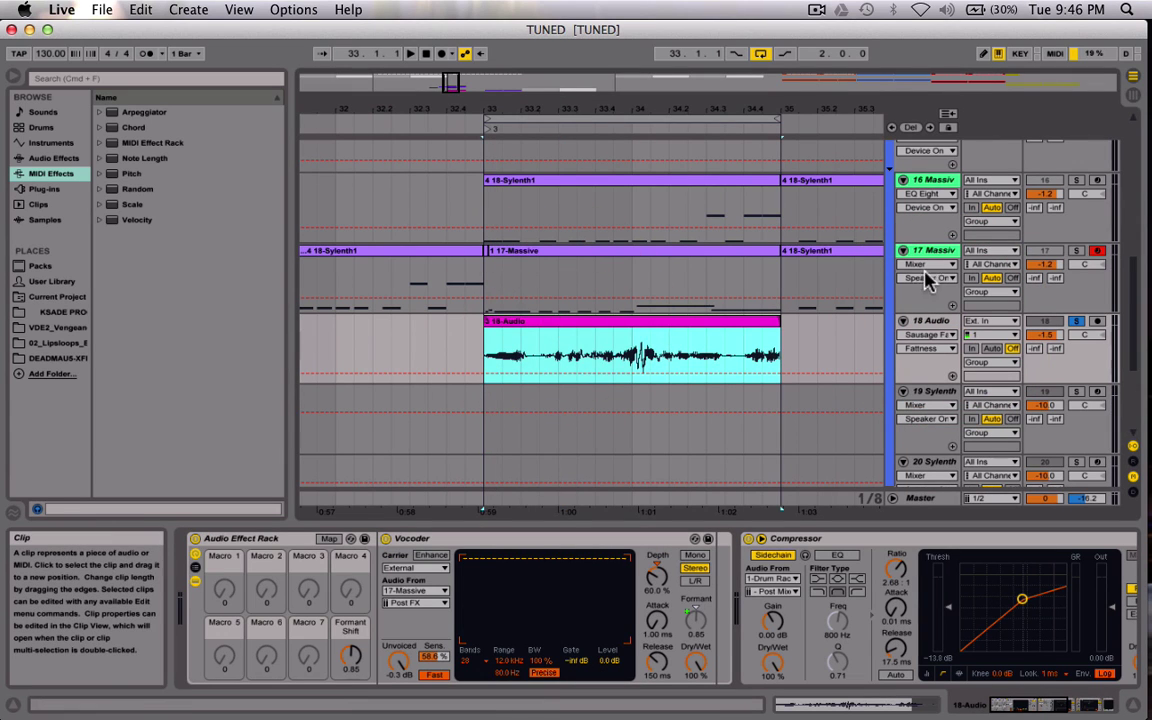
Step: Play the dry vocal from 33.1.1 with the Vocoder bypassed, stop playback and switch the Vocoder back on
click(388, 541)
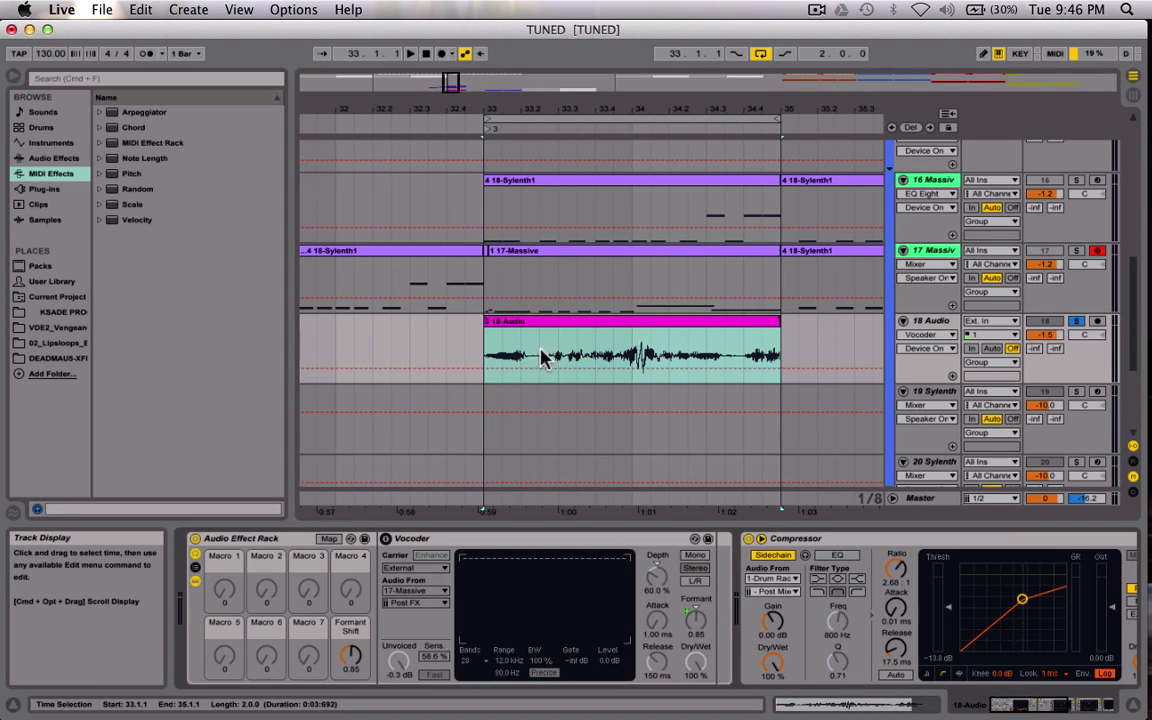
click(476, 364)
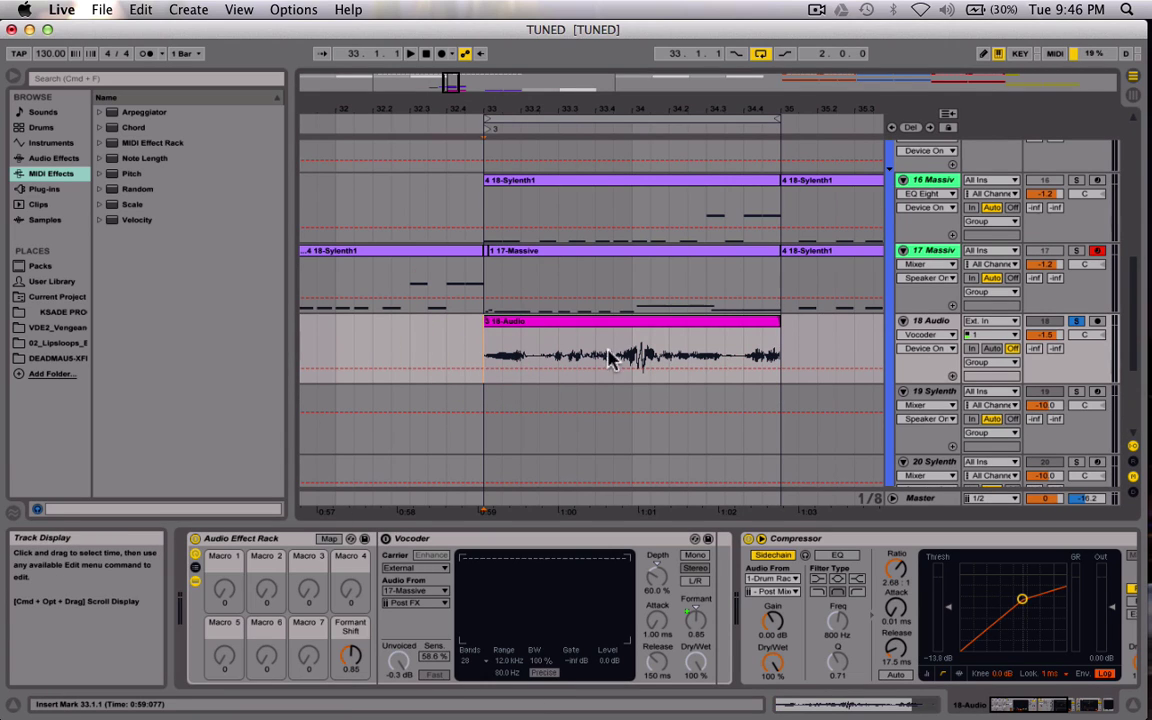
key(space)
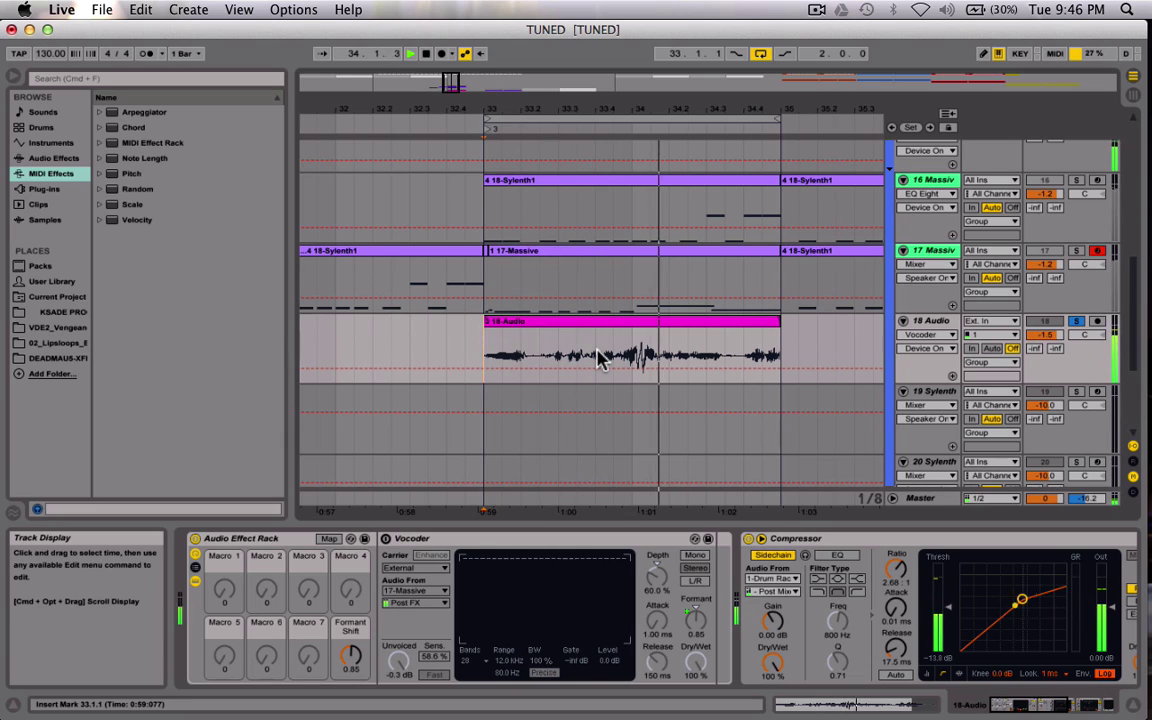
key(space)
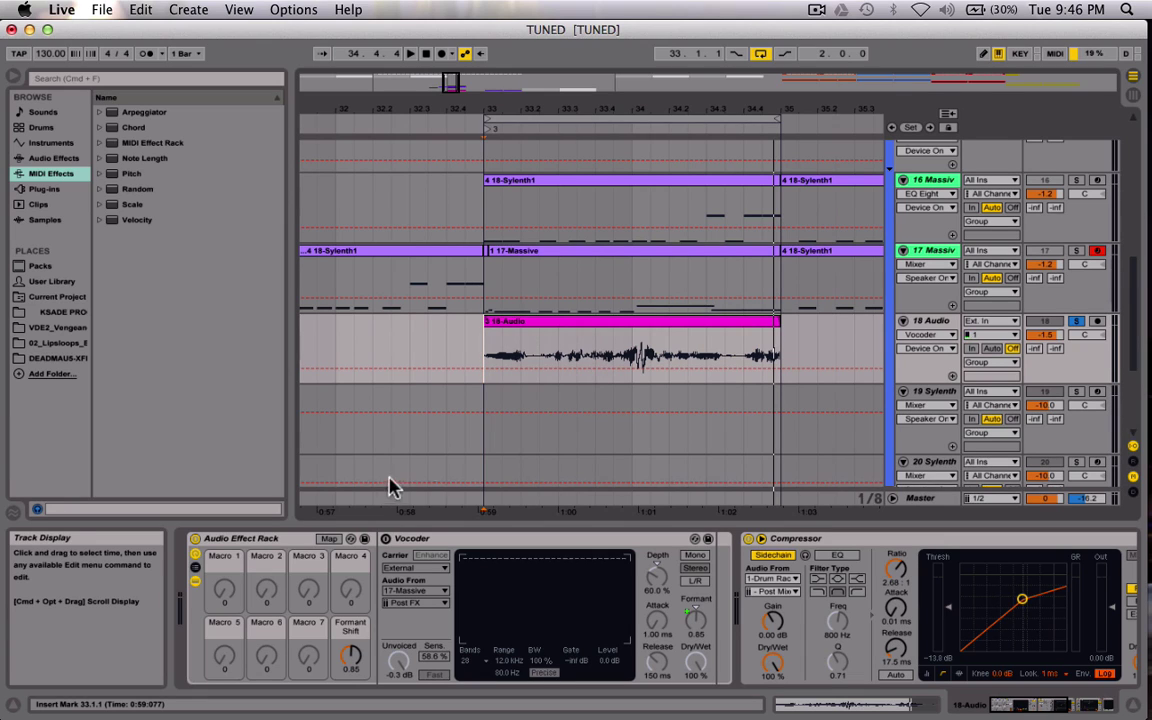
click(385, 540)
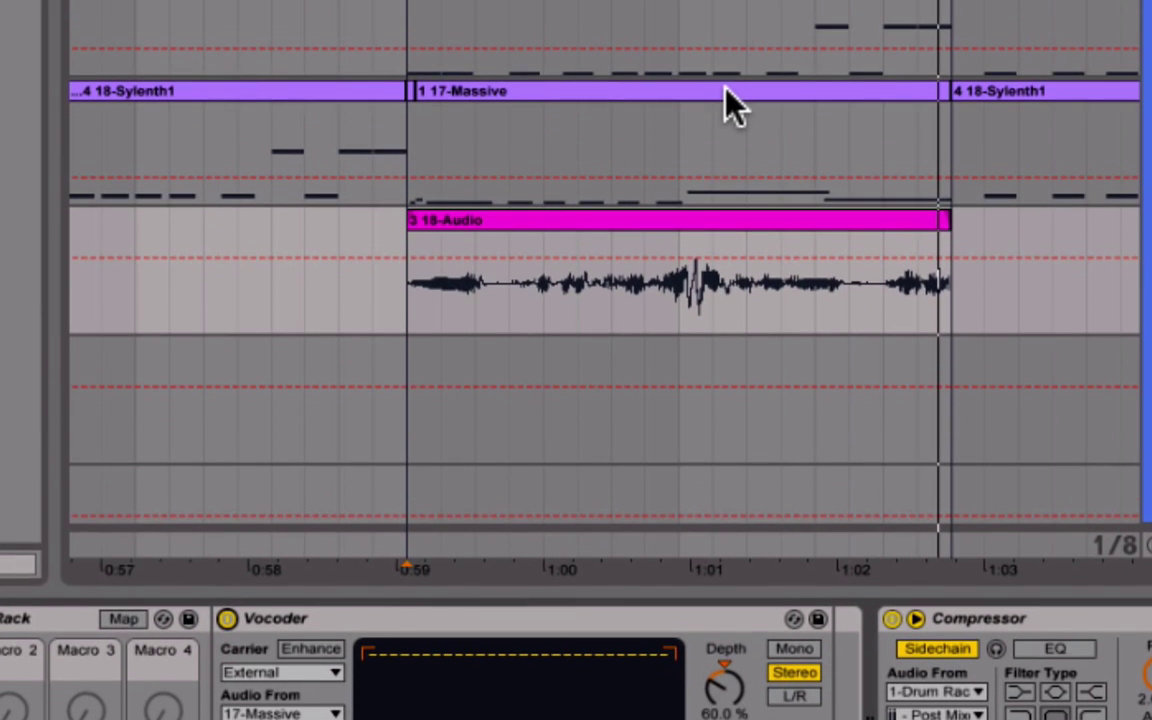
Step: Select the 17-Massive carrier clip to view its devices, and return to the vocal clip on the 18 Audio track
click(723, 90)
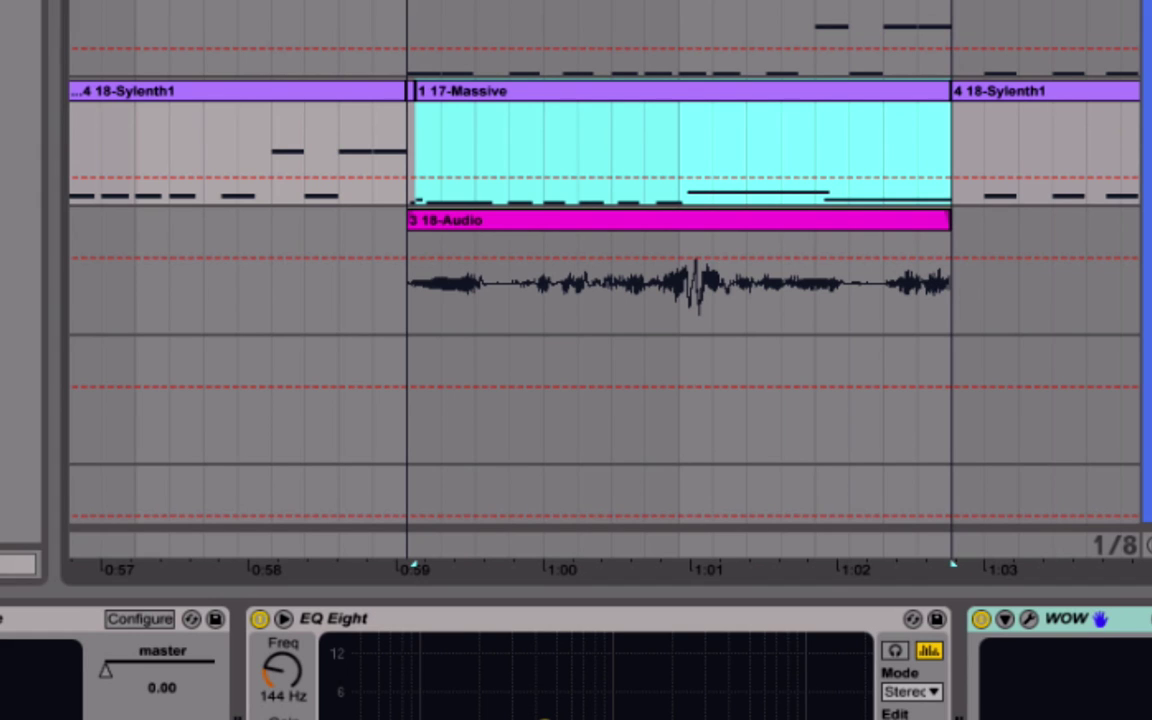
click(1110, 240)
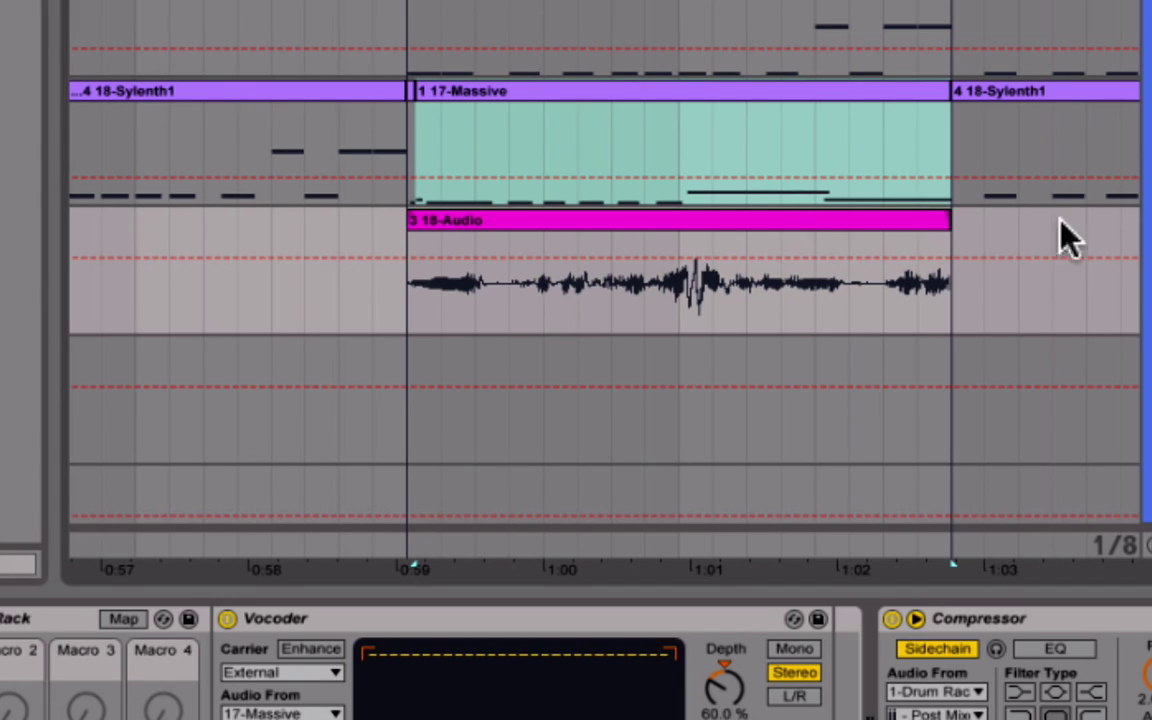
click(748, 218)
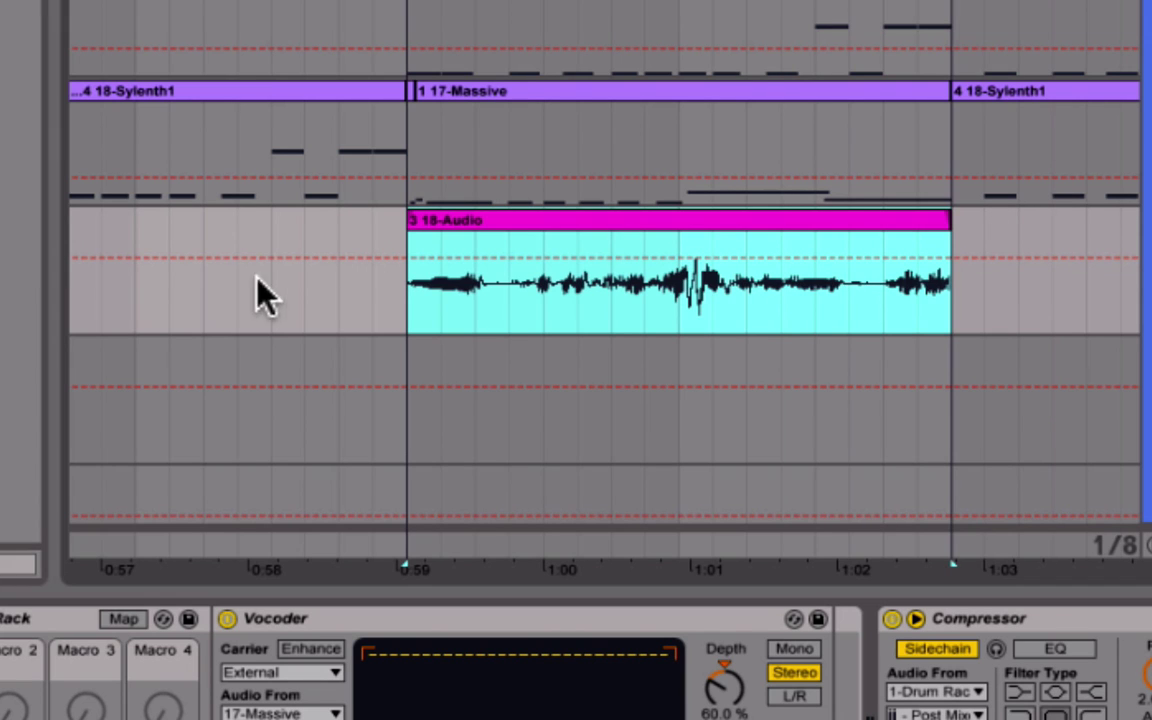
Step: Play the vocal clip from its start and compare the sound with the Vocoder on, bypassed and on again
click(410, 278)
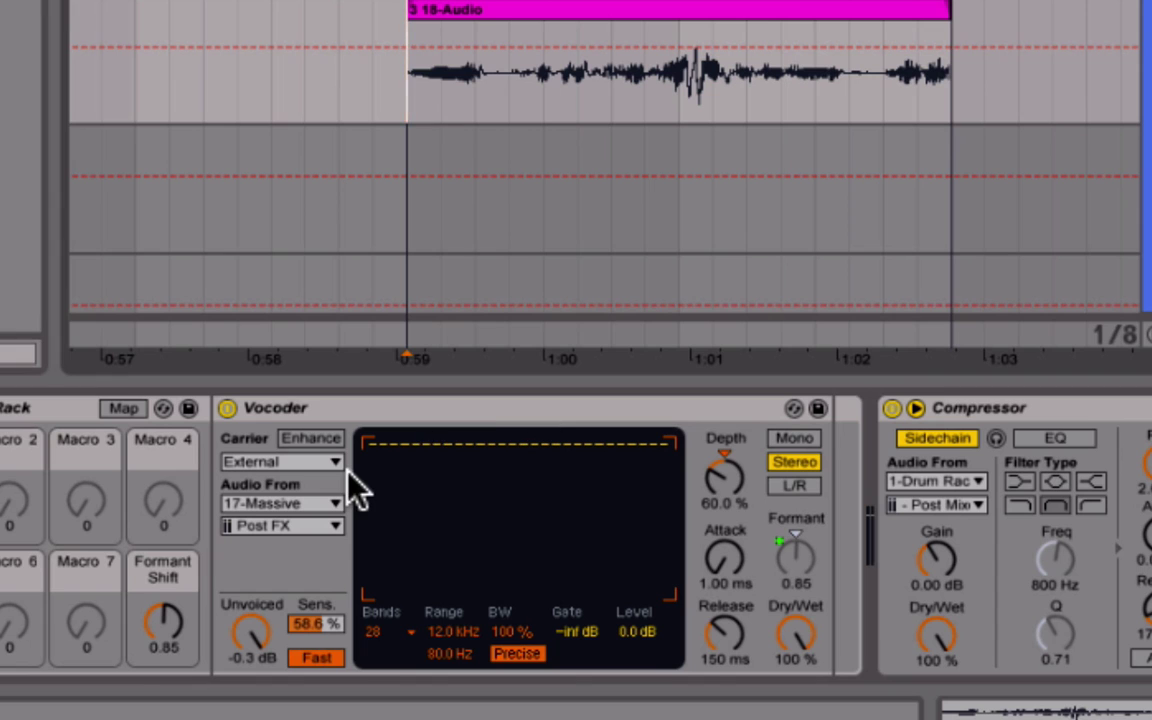
key(space)
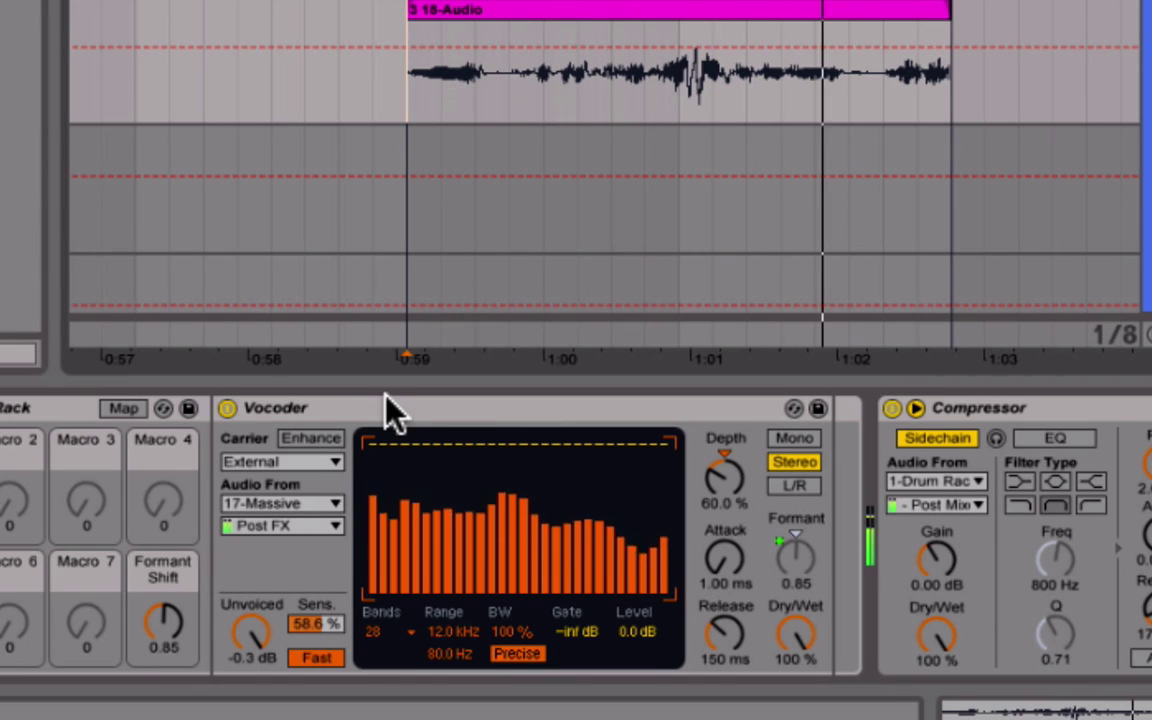
click(227, 409)
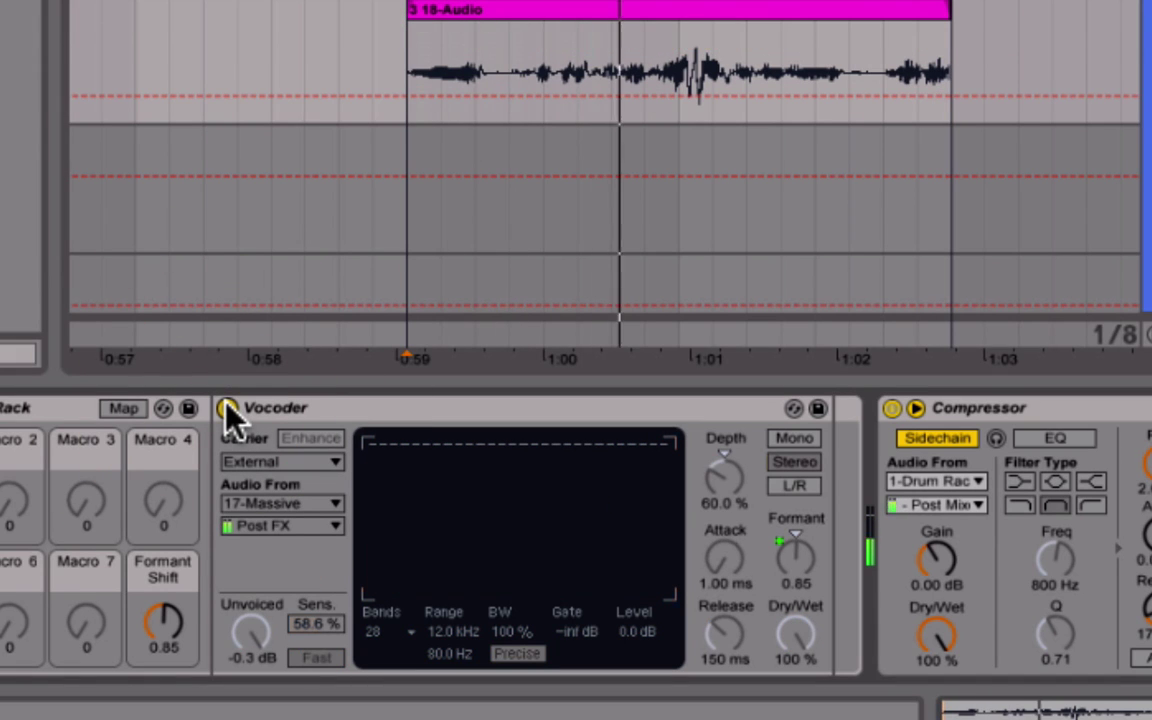
click(227, 409)
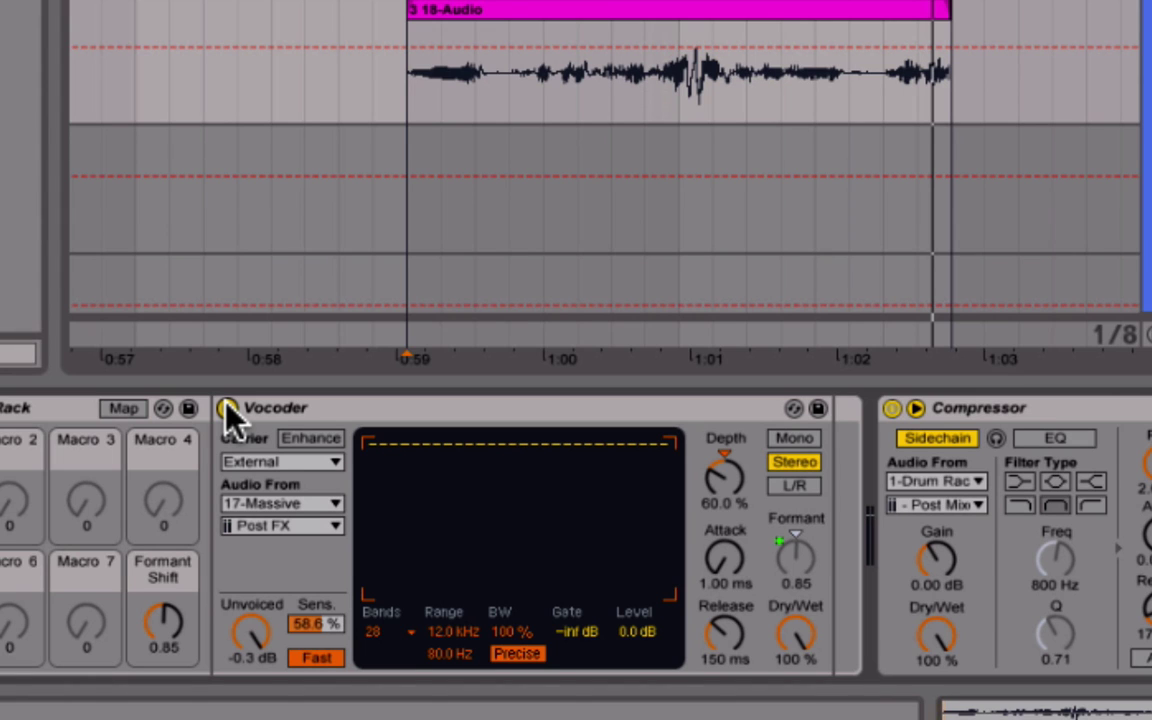
Step: Set the Vocoder on the vocal track to an External carrier with 17-Massive as its audio source
click(630, 31)
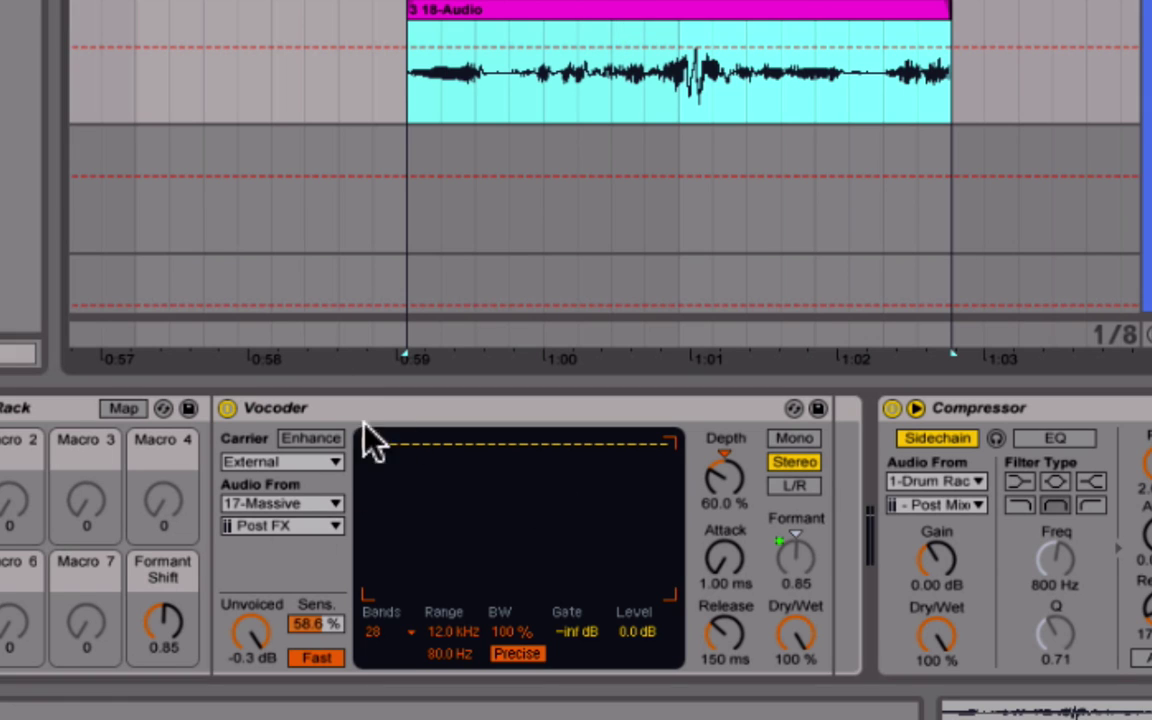
click(296, 408)
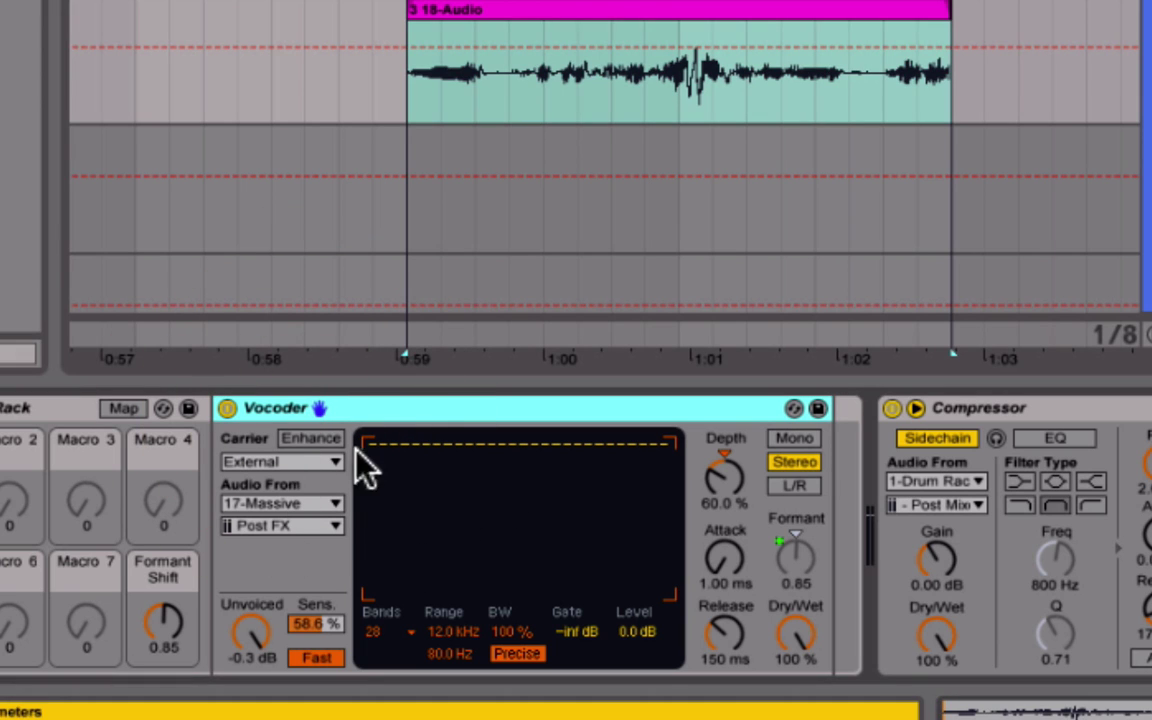
click(266, 464)
click(264, 506)
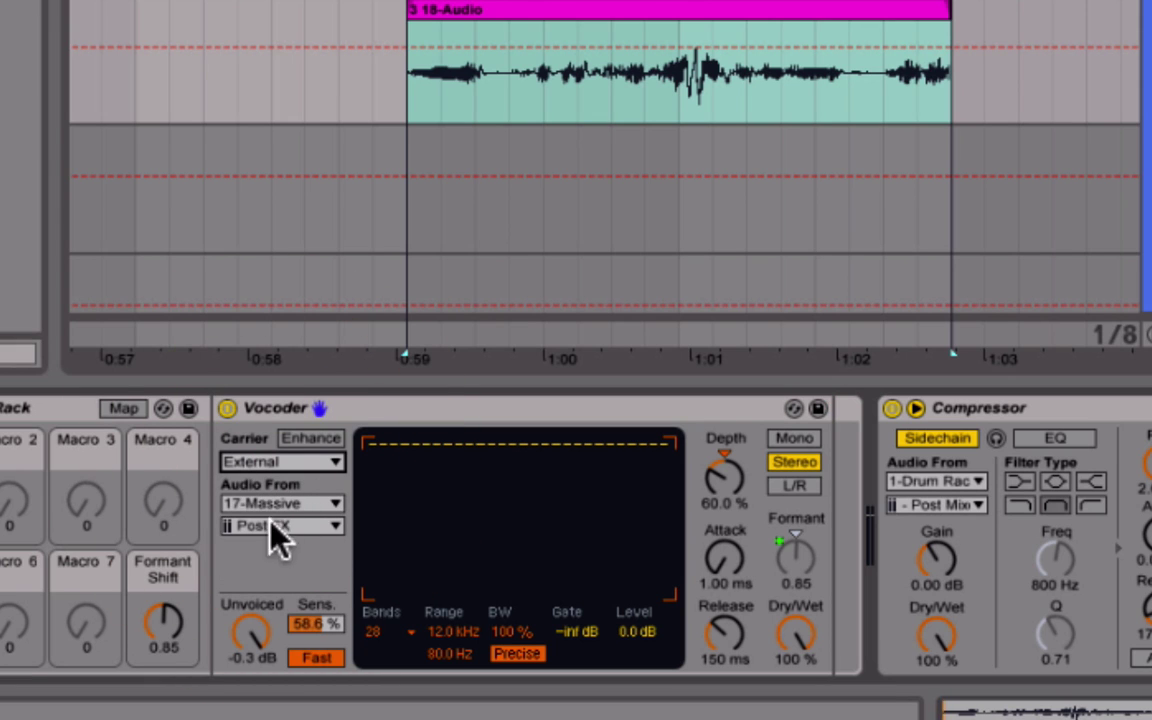
click(281, 502)
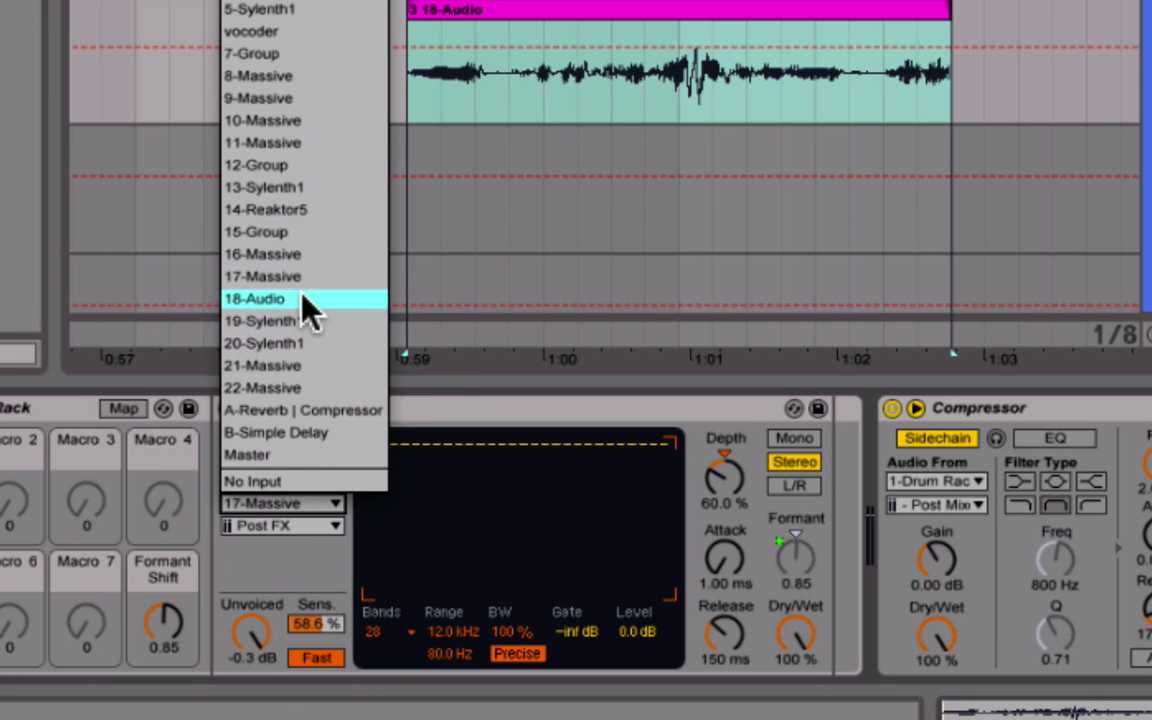
click(242, 279)
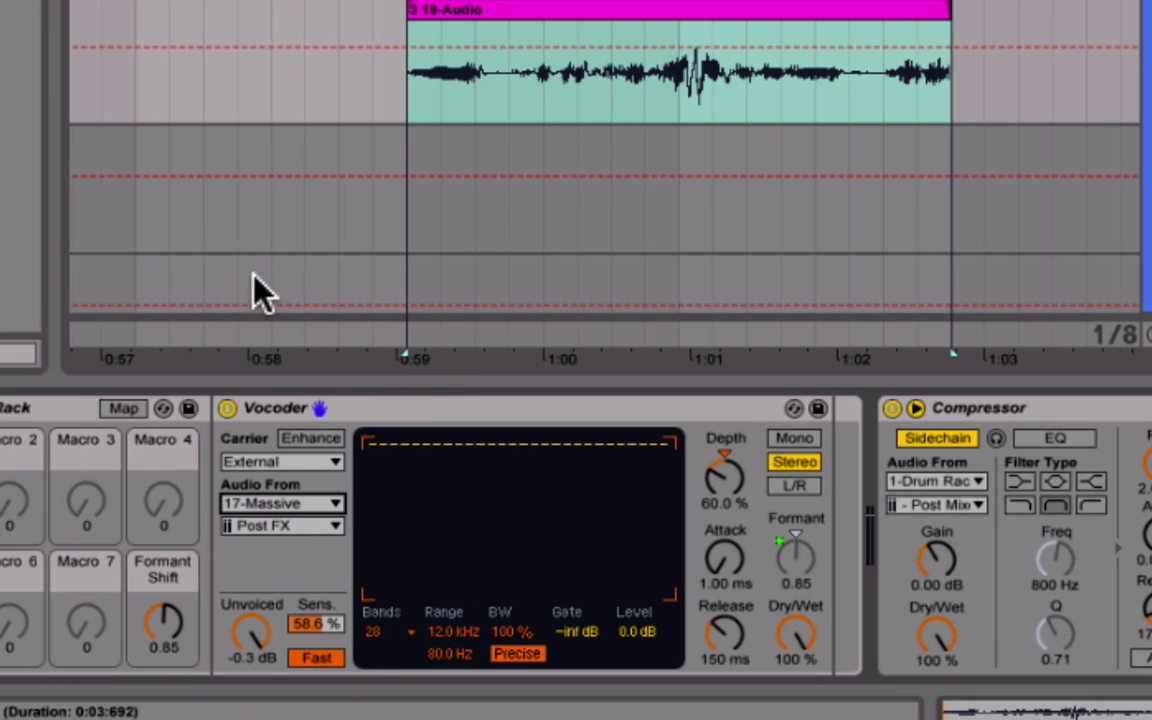
Step: Set the Vocoder's carrier signal to be taken Post FX
click(289, 528)
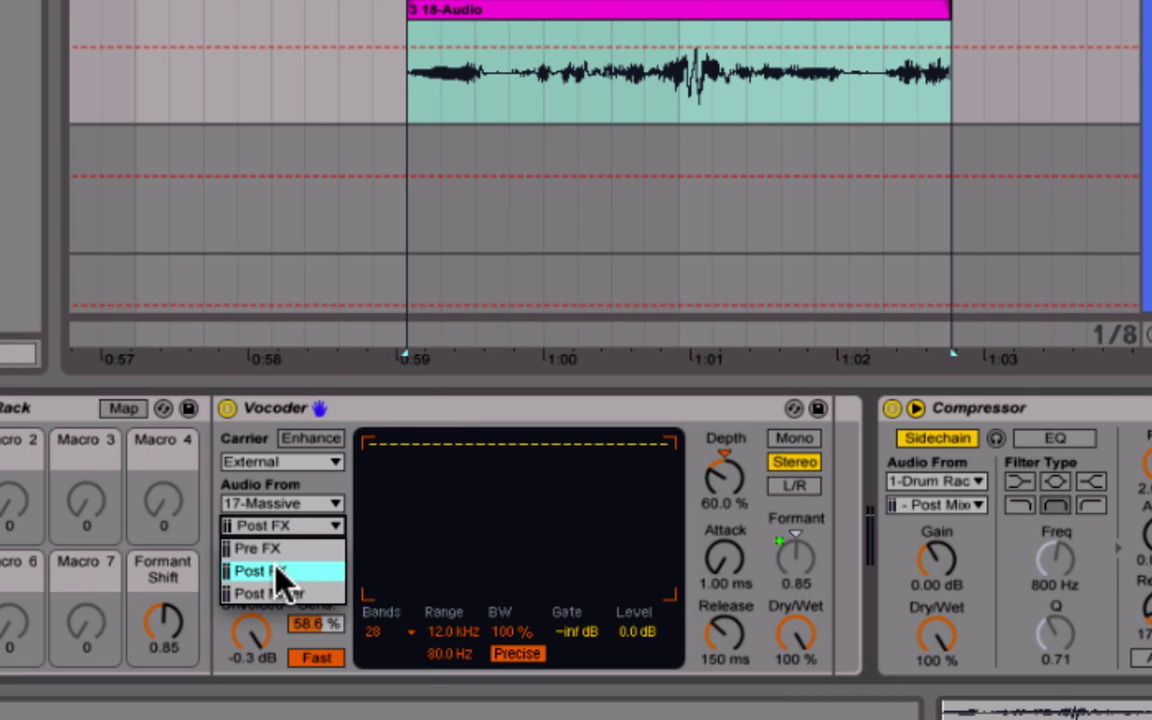
click(310, 571)
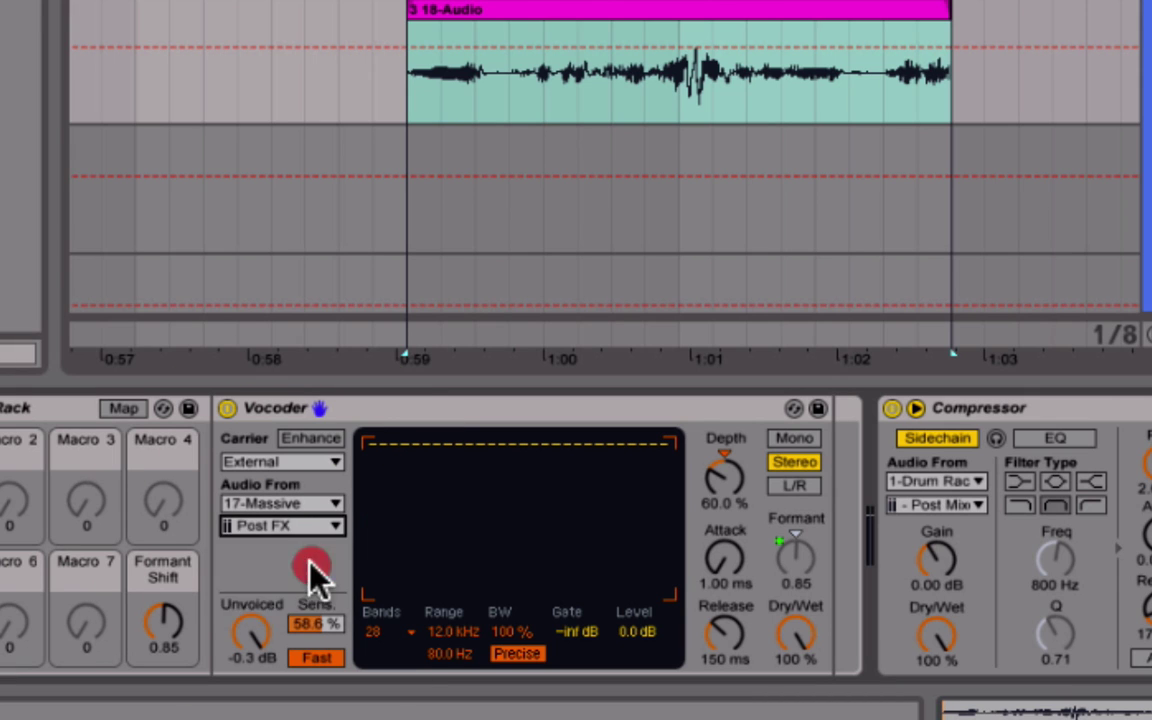
click(262, 526)
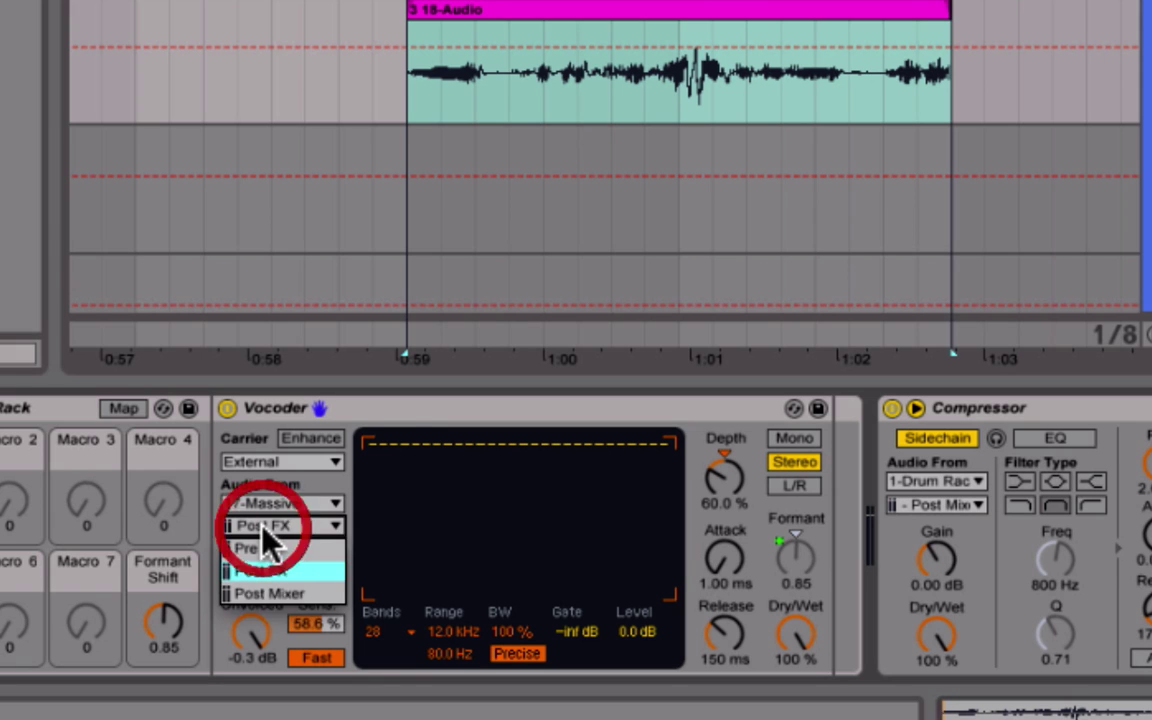
click(281, 575)
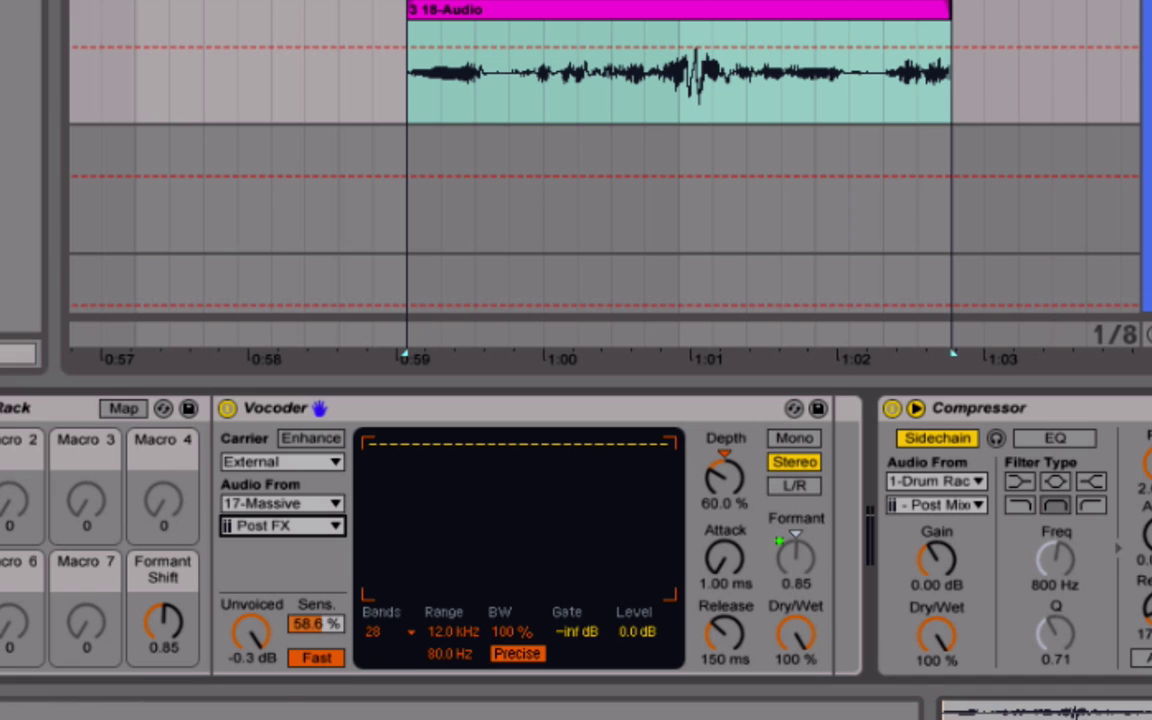
Step: Look through the EQ Eight, WOW and Compressor devices in the chain, and review the Vocoder's carrier tap point options
scroll(576, 530, right, 5)
scroll(496, 509, right, 3)
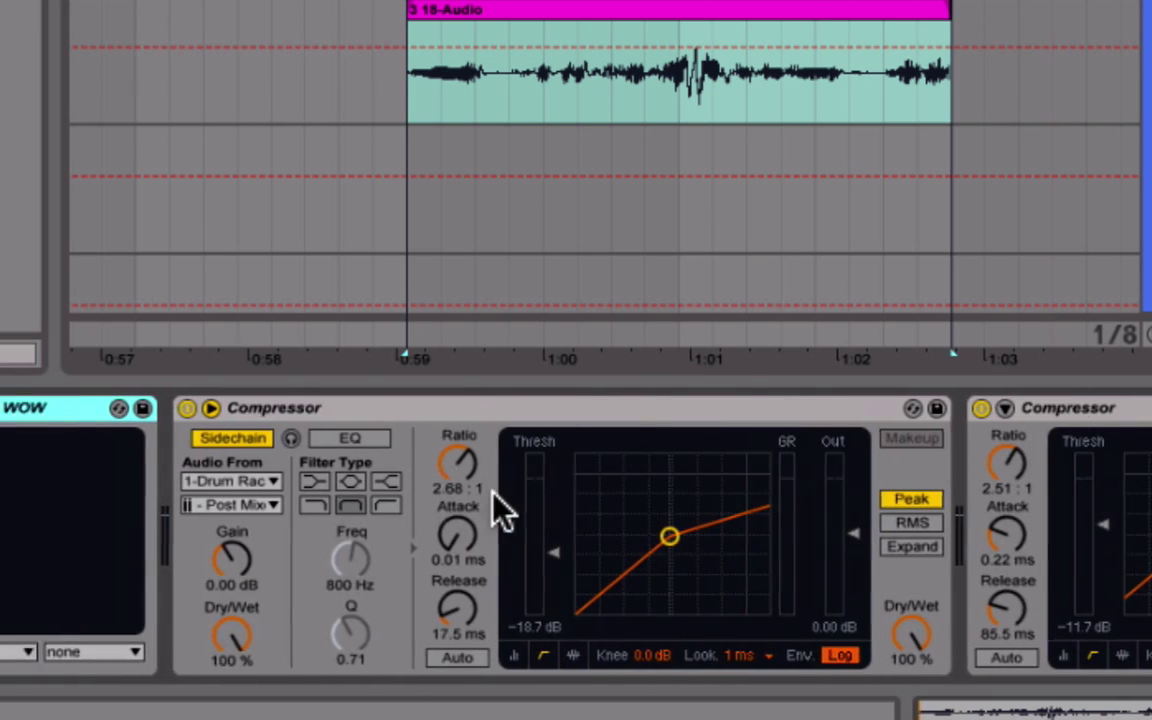
scroll(702, 489, left, 5)
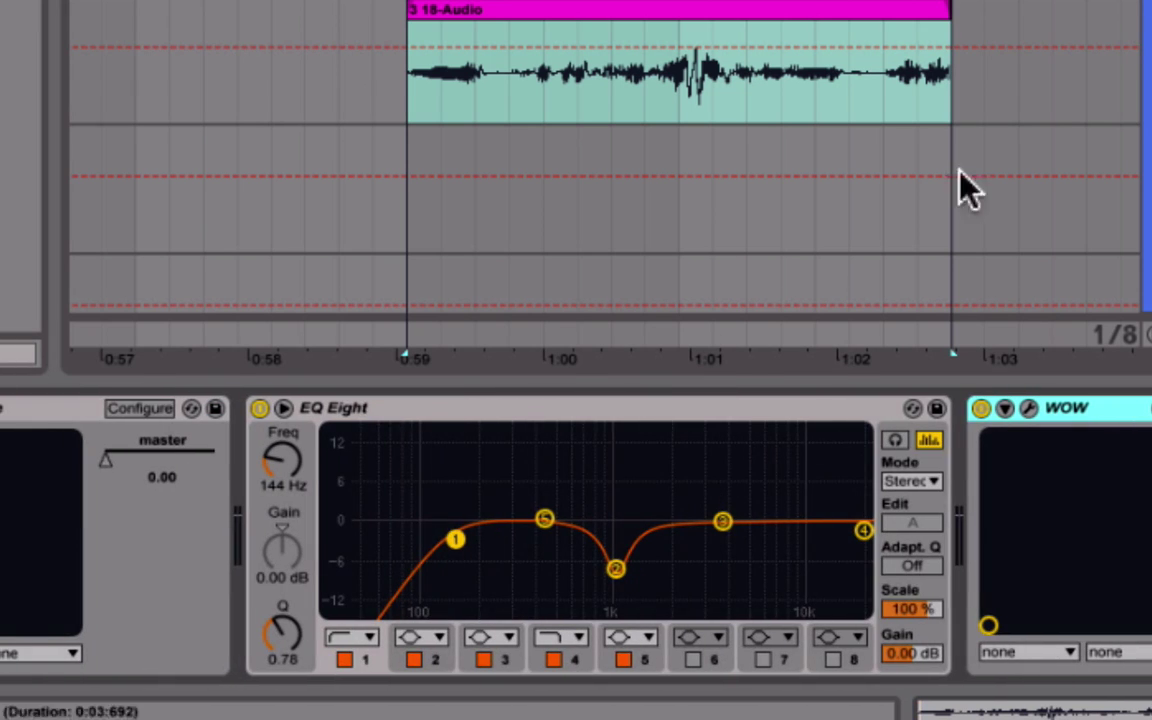
scroll(360, 570, left, 3)
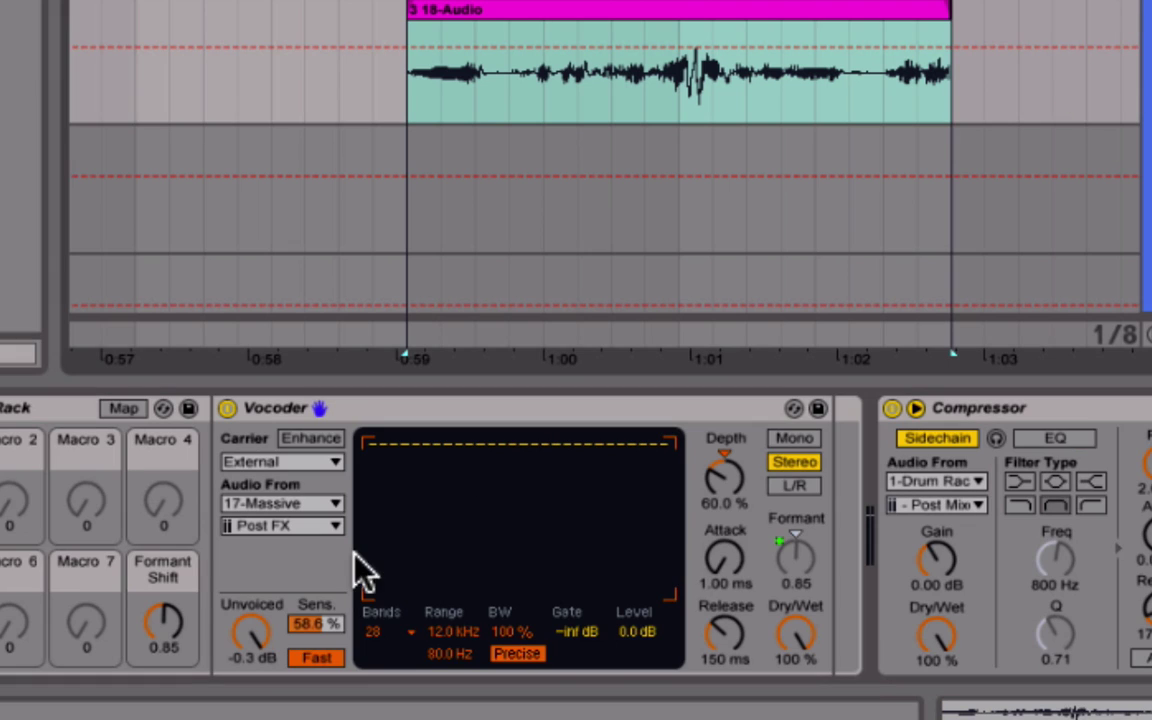
click(265, 527)
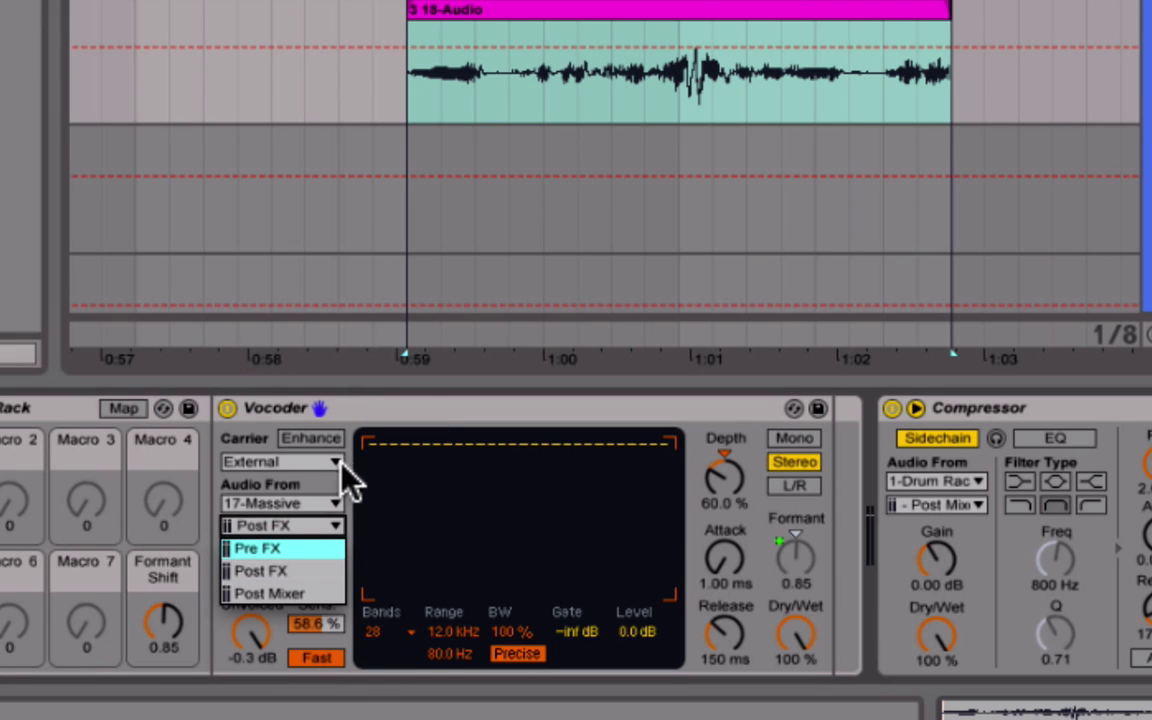
click(305, 415)
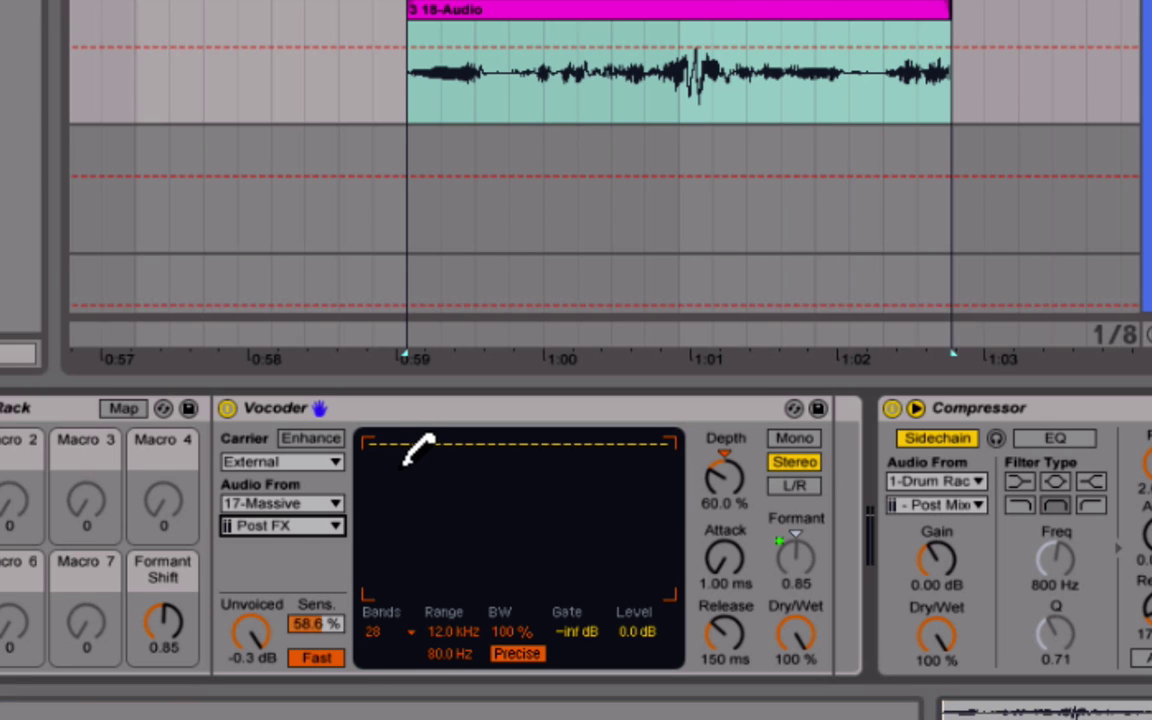
Step: Draw an uneven level curve across the Vocoder's filter bands and choose 28 bands
mouse_move(378, 458)
mouse_down()
mouse_move(384, 520)
mouse_move(401, 551)
mouse_move(435, 511)
mouse_move(478, 561)
mouse_move(528, 433)
mouse_move(571, 532)
mouse_move(641, 579)
mouse_move(646, 483)
mouse_move(691, 469)
mouse_move(660, 460)
mouse_up()
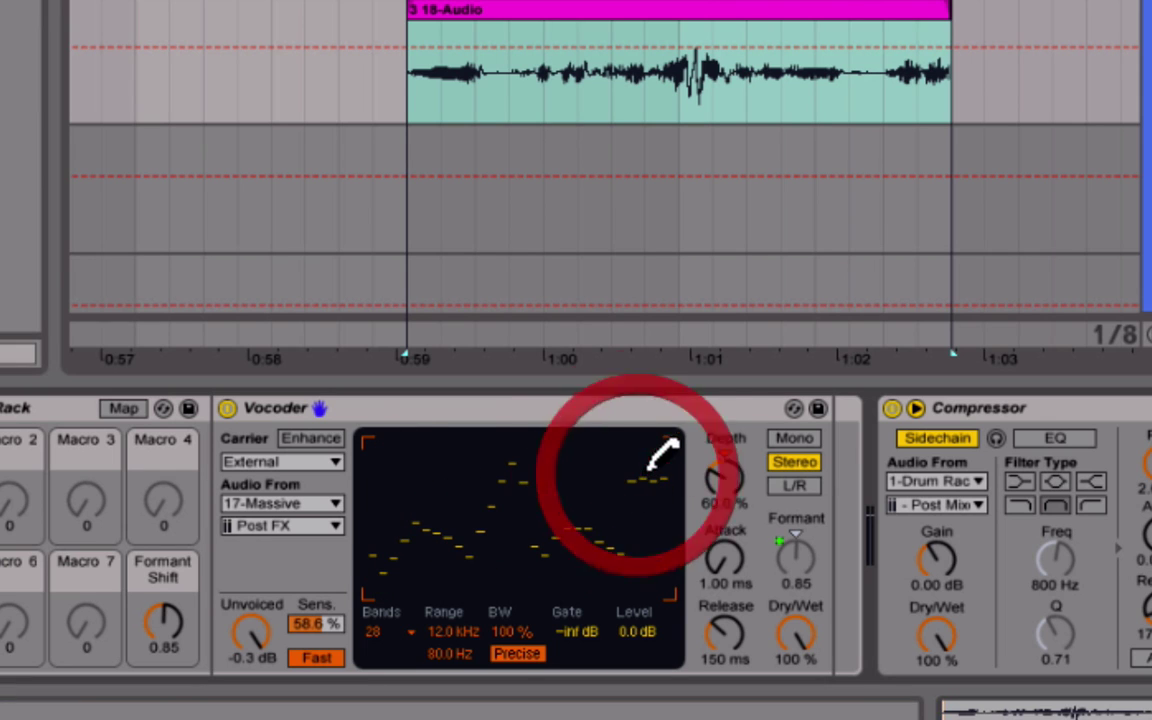
click(384, 636)
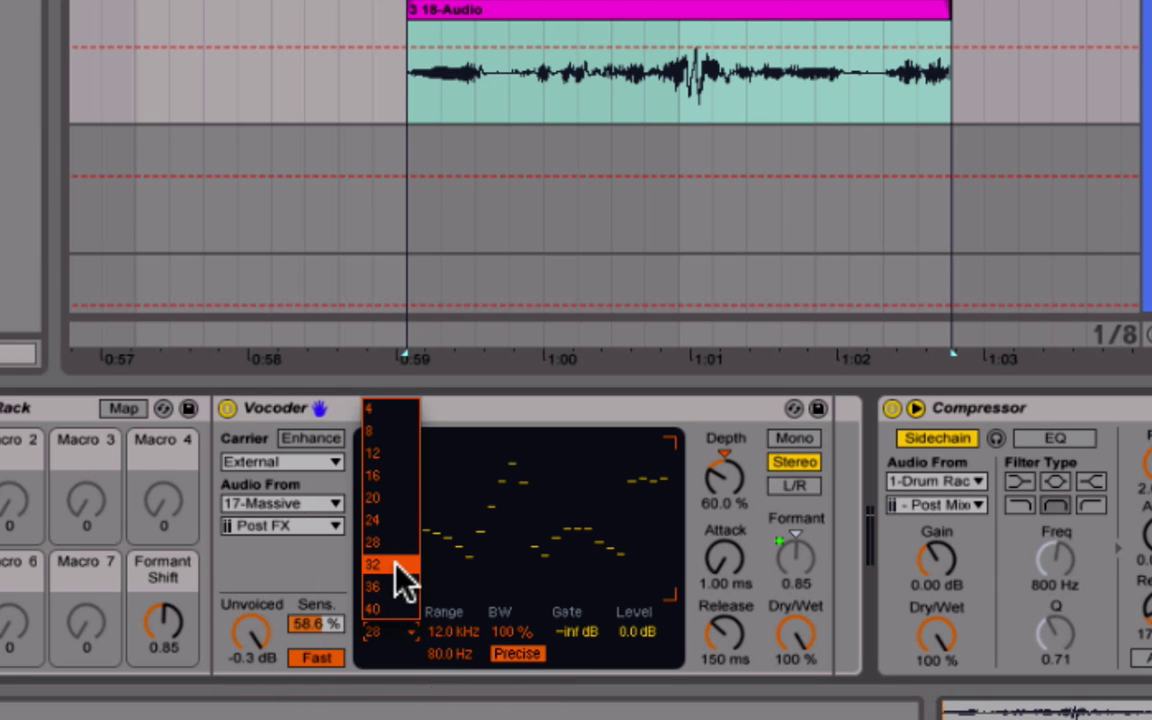
click(406, 551)
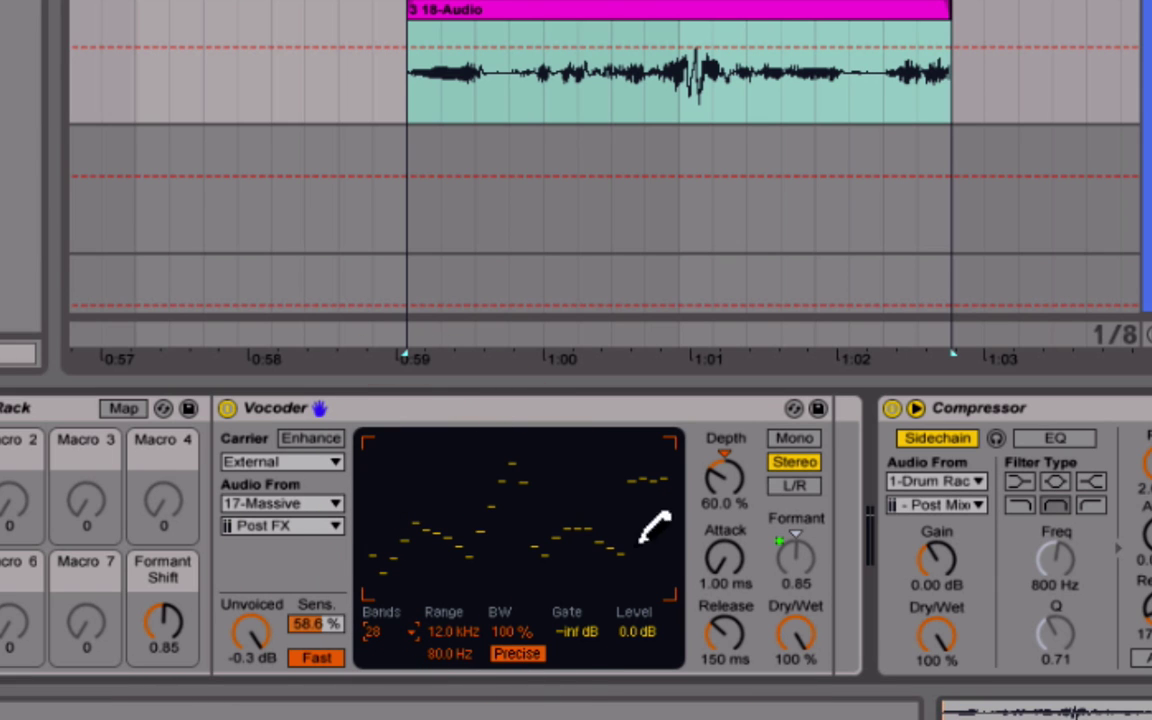
Step: Redraw the Vocoder's band levels during playback, restore them to a flat line at maximum and stop playback
key(space)
mouse_move(427, 496)
mouse_down()
mouse_move(381, 500)
mouse_move(489, 457)
mouse_move(605, 609)
mouse_move(689, 528)
mouse_move(396, 396)
mouse_move(621, 544)
mouse_move(353, 461)
mouse_move(447, 608)
mouse_move(605, 423)
mouse_move(515, 481)
mouse_move(411, 370)
mouse_move(518, 563)
mouse_move(407, 500)
mouse_move(608, 534)
mouse_move(574, 524)
mouse_move(413, 402)
mouse_move(530, 437)
mouse_move(345, 423)
mouse_move(401, 406)
mouse_move(710, 386)
mouse_up()
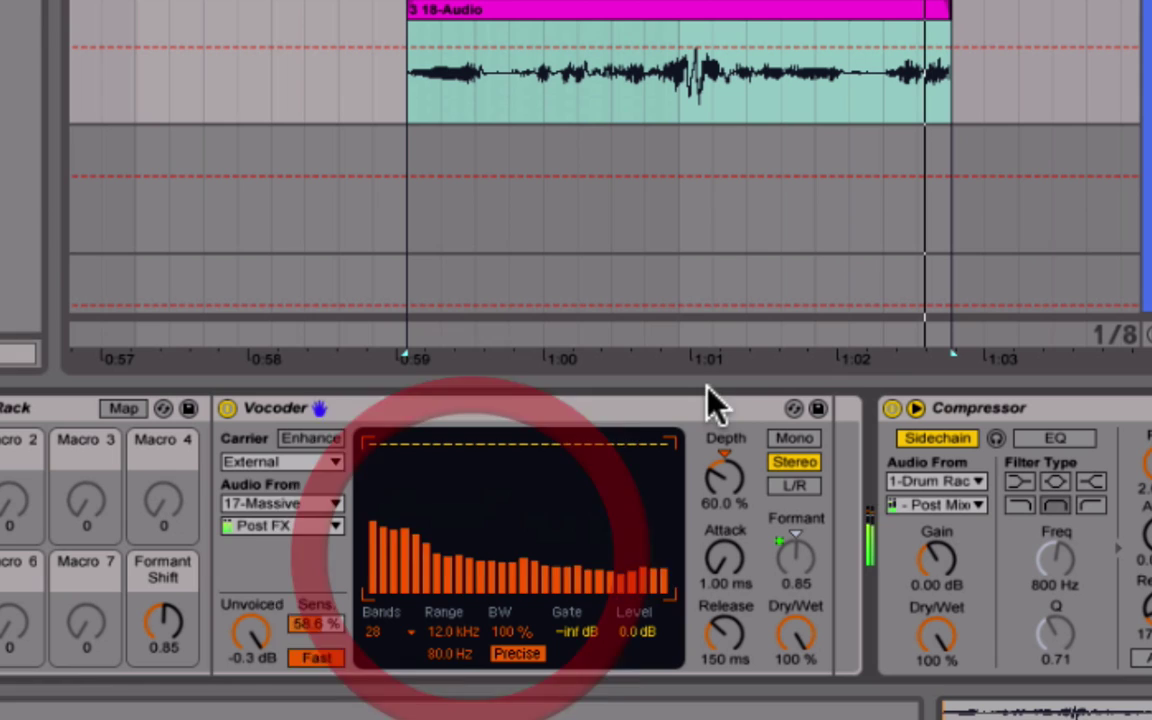
key(space)
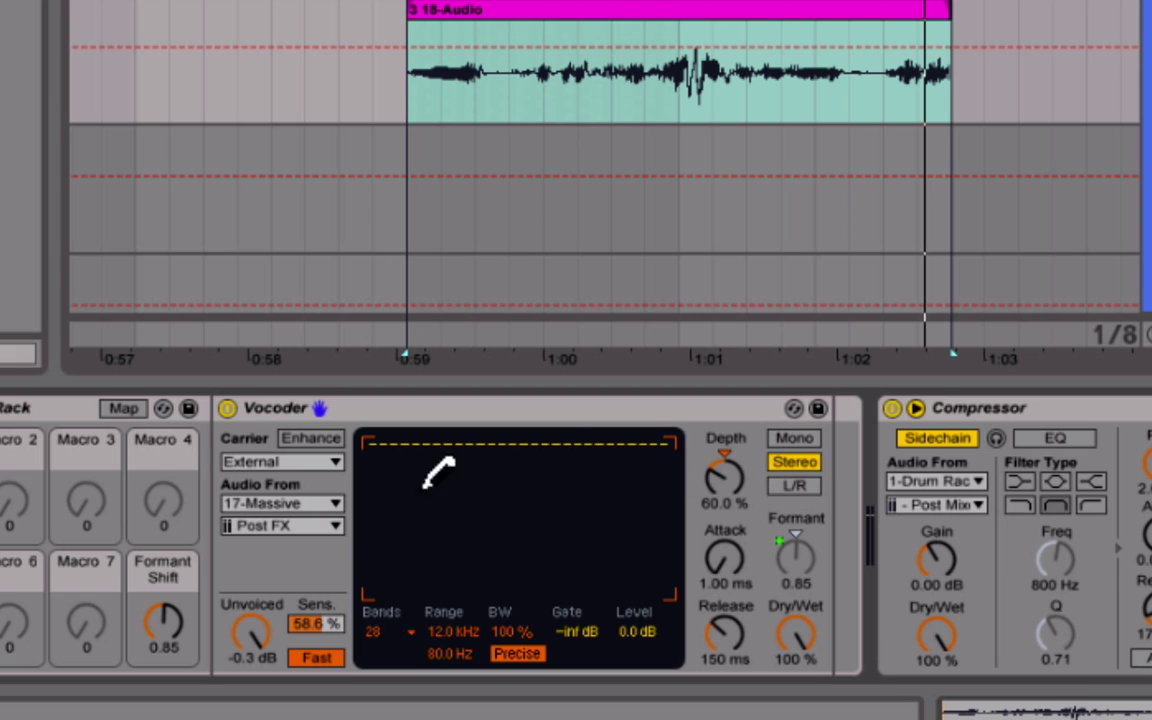
Step: Review the tracks available as the Vocoder's external carrier source, keeping 17-Massive, and select the 18-Audio clip
click(280, 506)
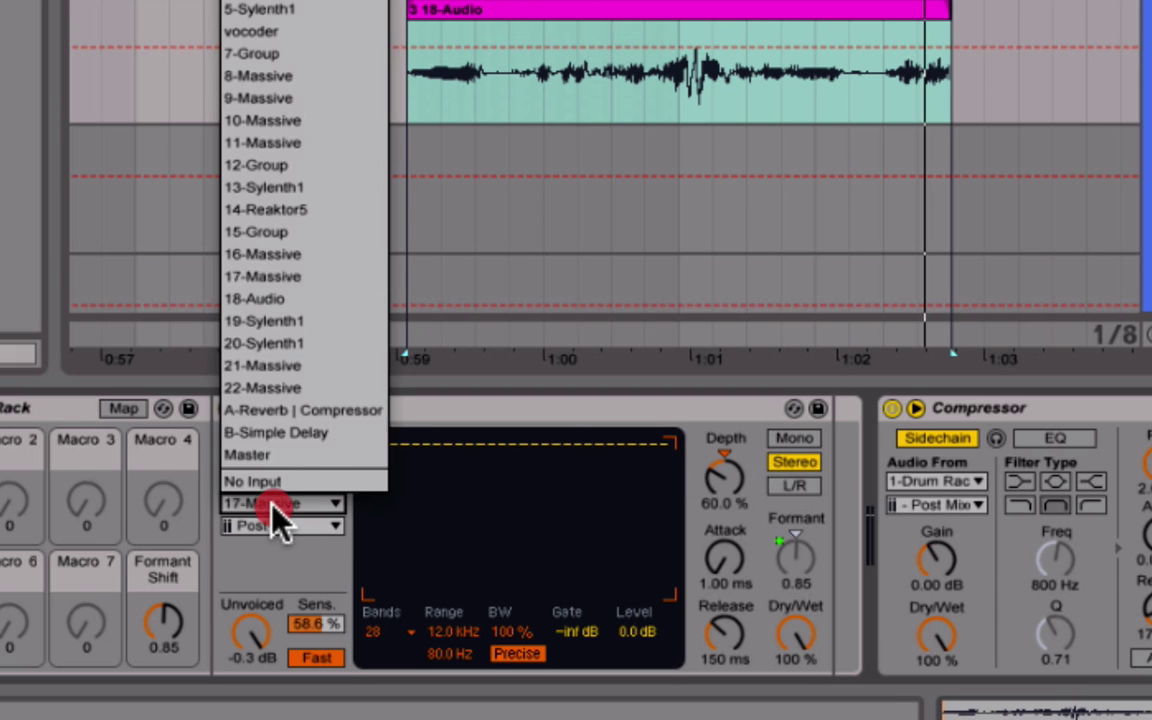
click(276, 522)
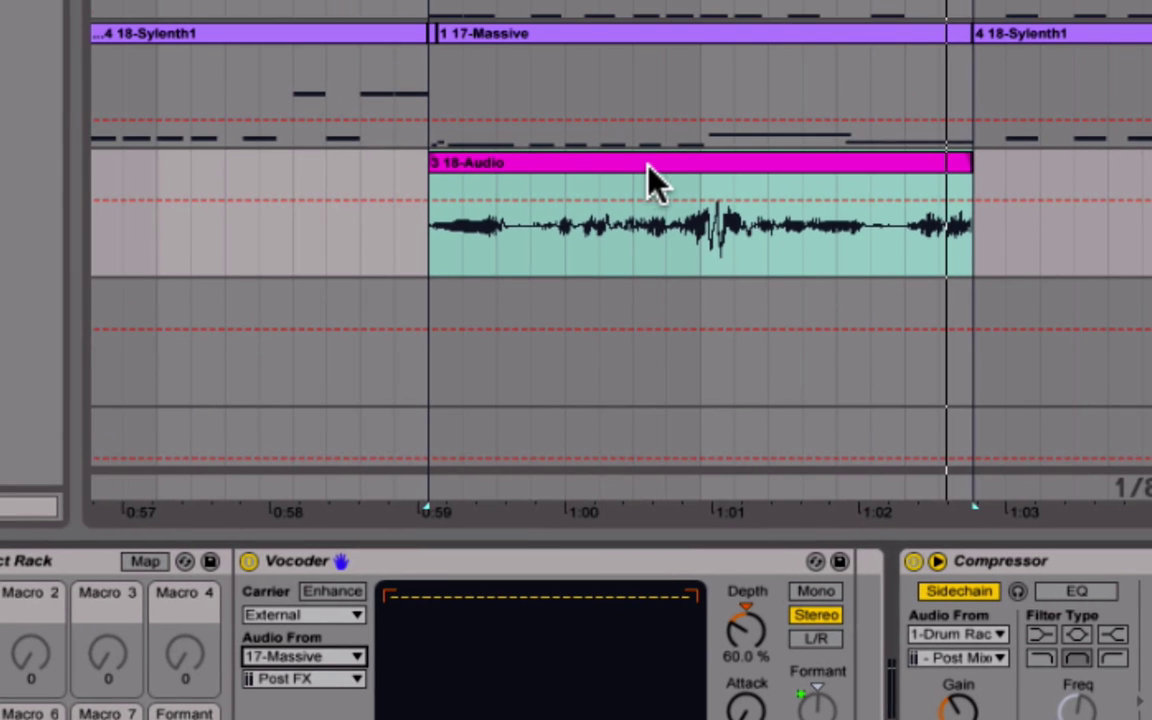
click(652, 180)
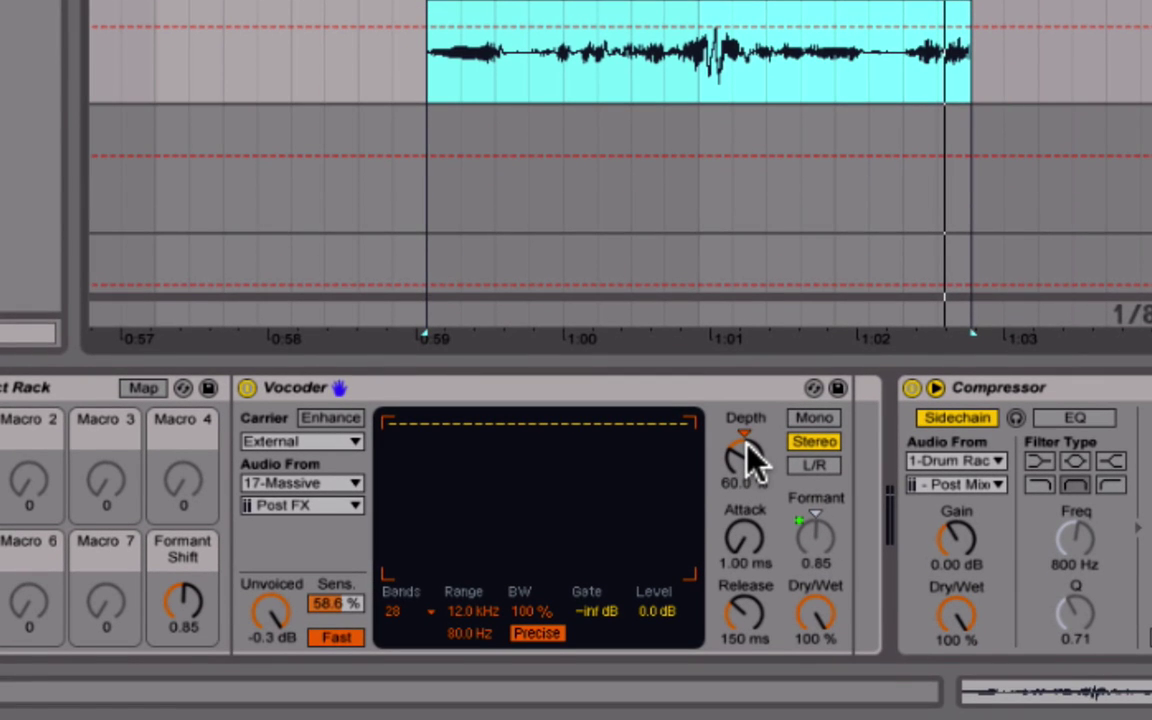
Step: Try a Vocoder Depth of 63% during playback, stop playback and return the Depth to 60%
click(745, 452)
key(space)
drag(745, 456, 745, 428)
key(space)
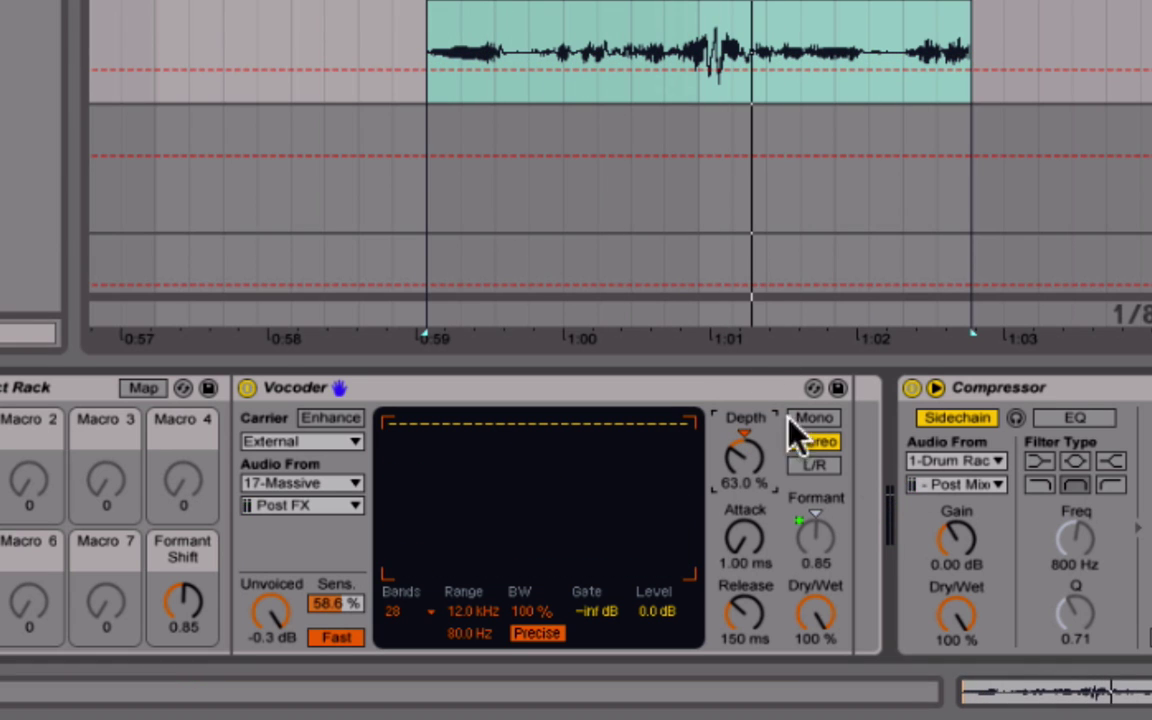
drag(745, 428, 745, 430)
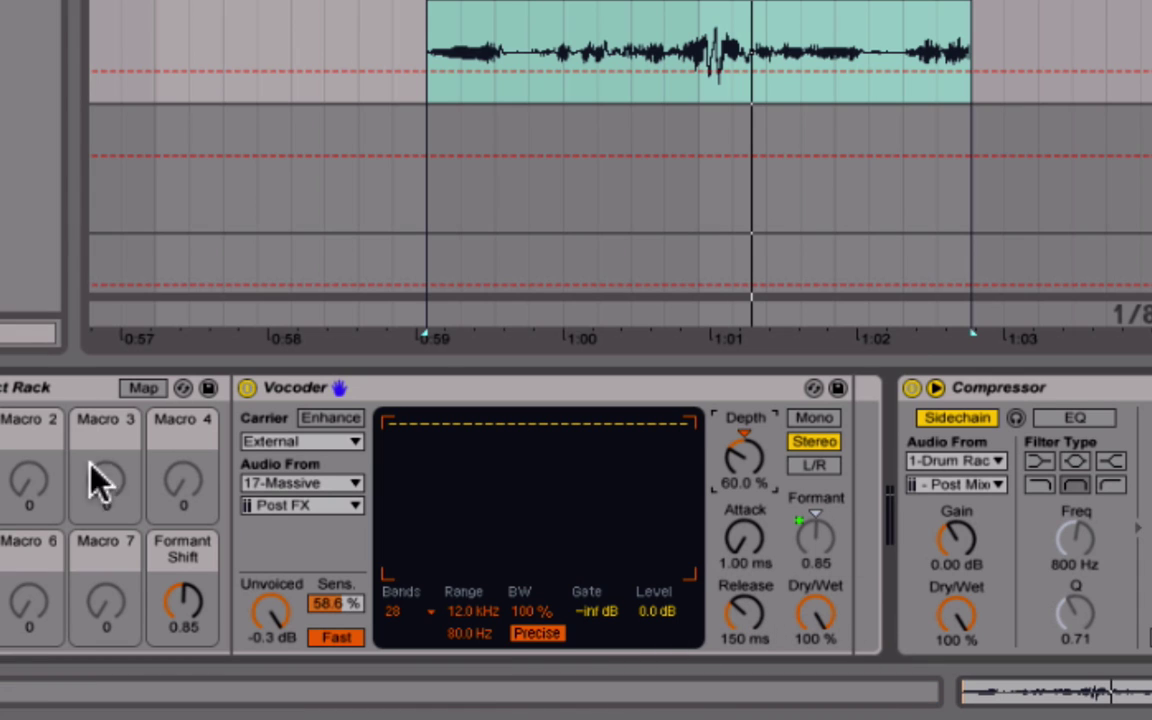
Step: Select the Vocoder and look at the MIDI Mappings browser in MIDI map mode, leaving the mode again
click(377, 388)
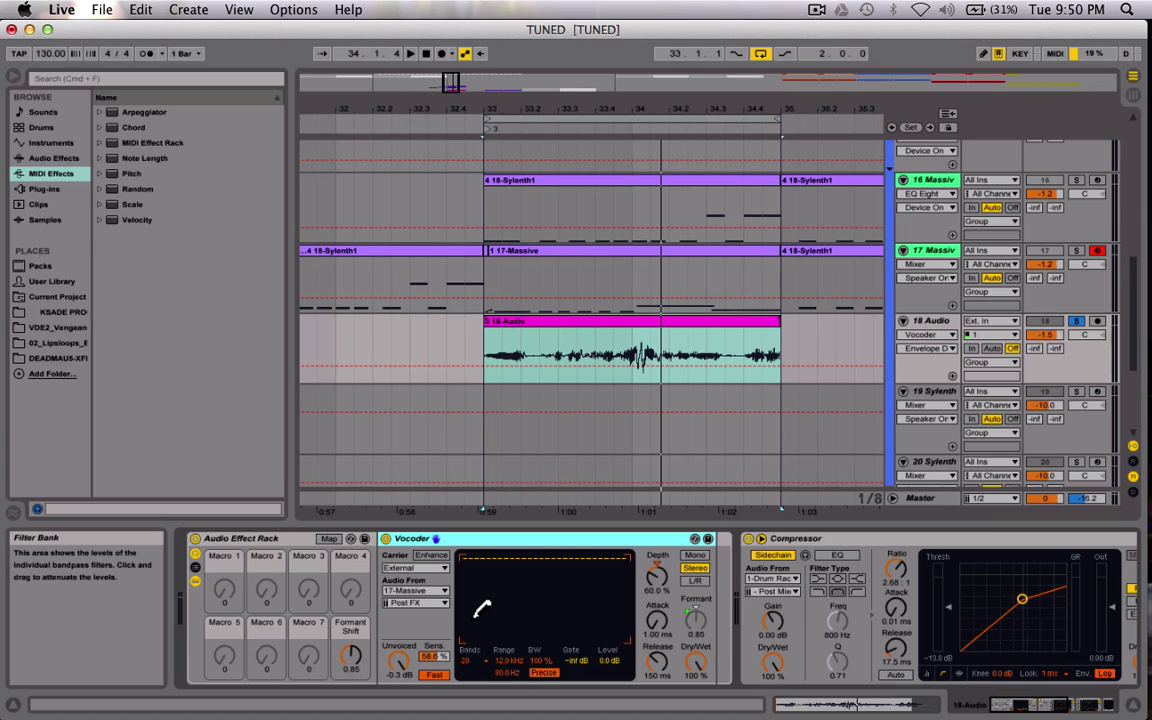
key(super+m)
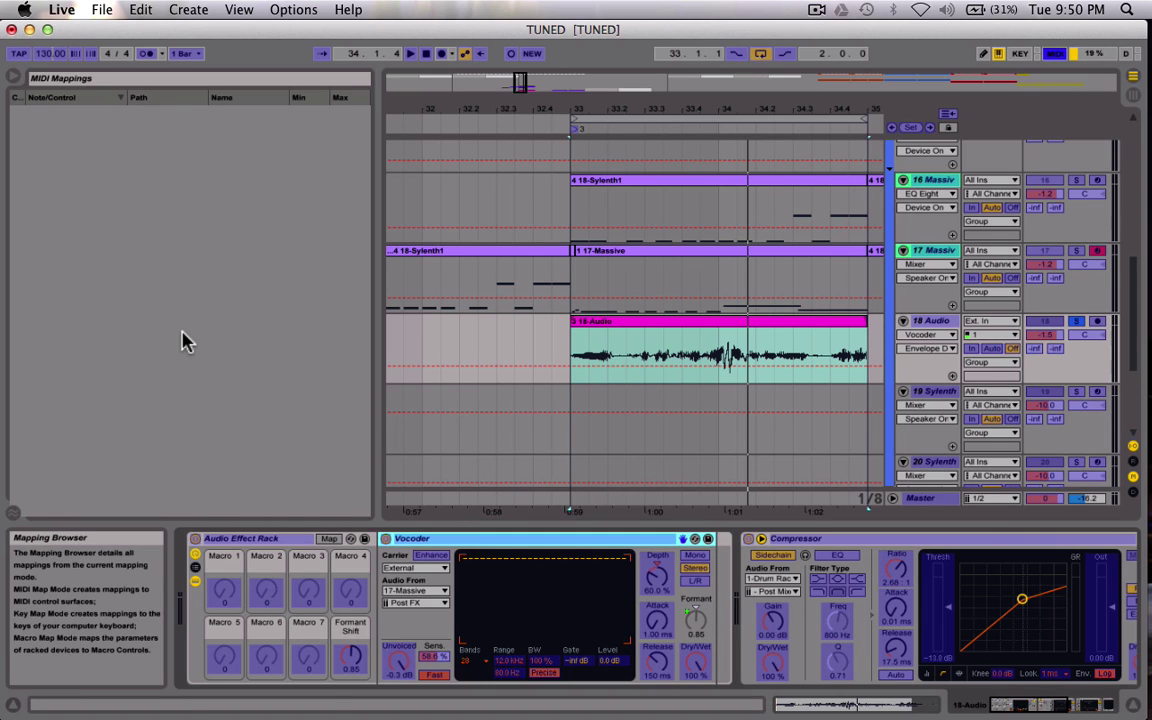
key(super+m)
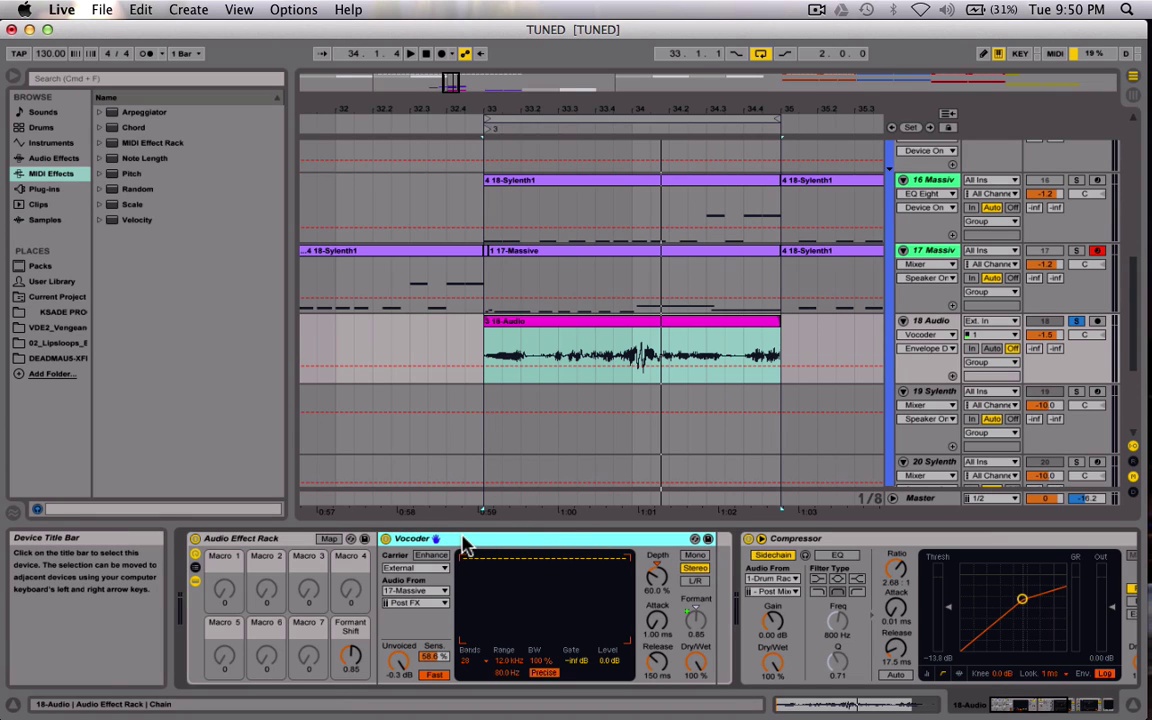
Step: Group the sidechained Compressor after the Vocoder into an Audio Effect Rack with its macros shown, and fold the Compressor
click(896, 539)
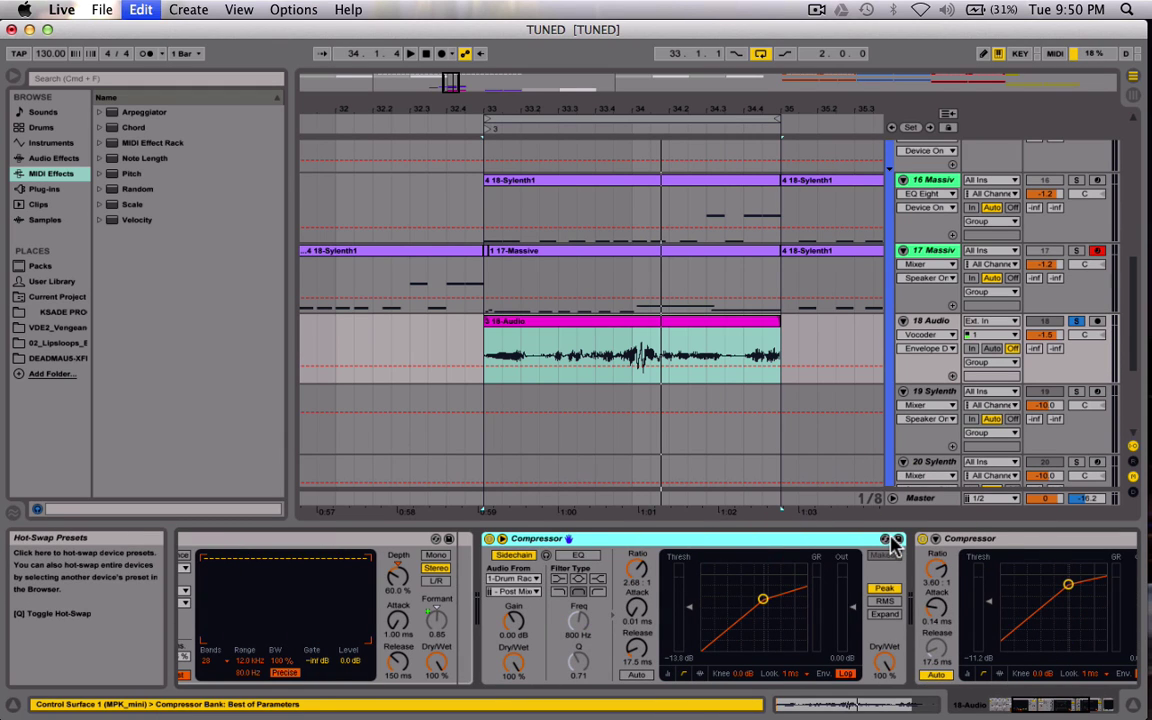
key(super+g)
click(490, 560)
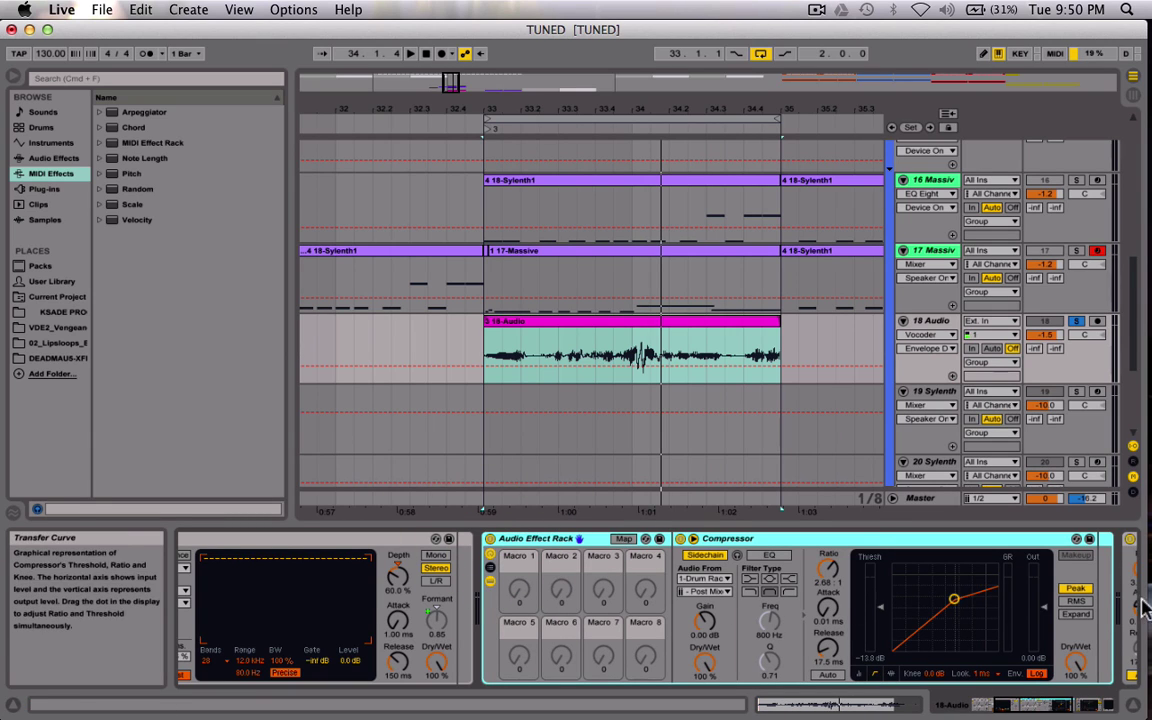
click(490, 607)
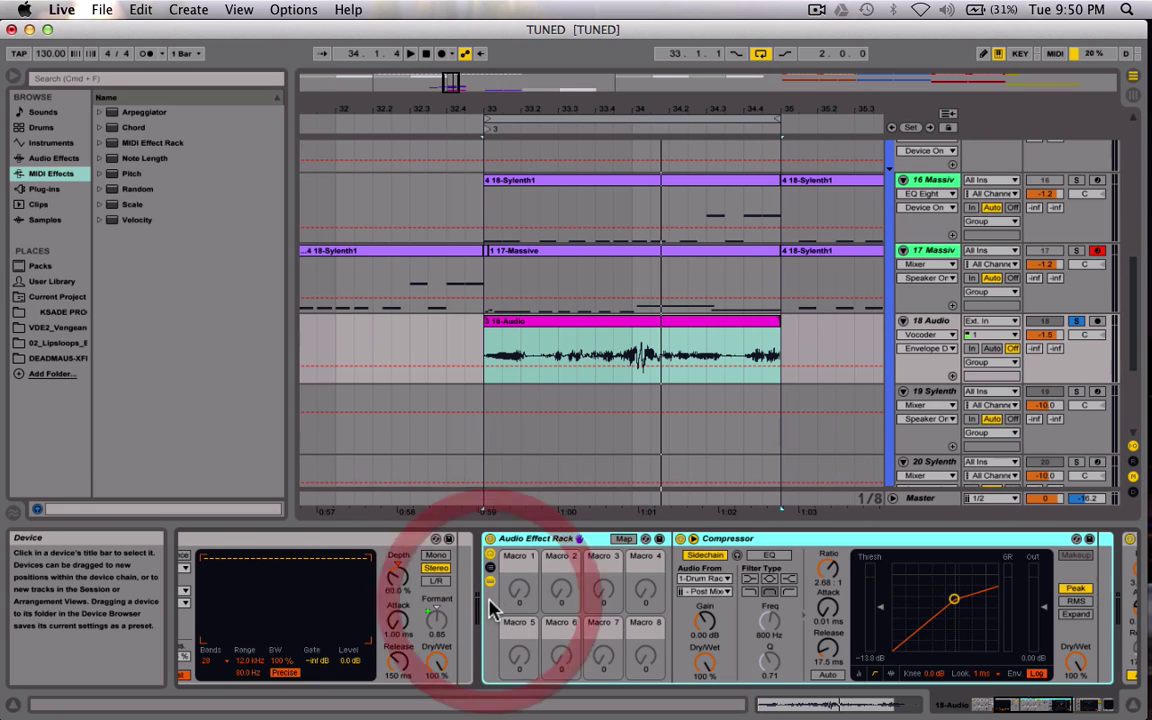
click(770, 540)
scroll(515, 600, left, 5)
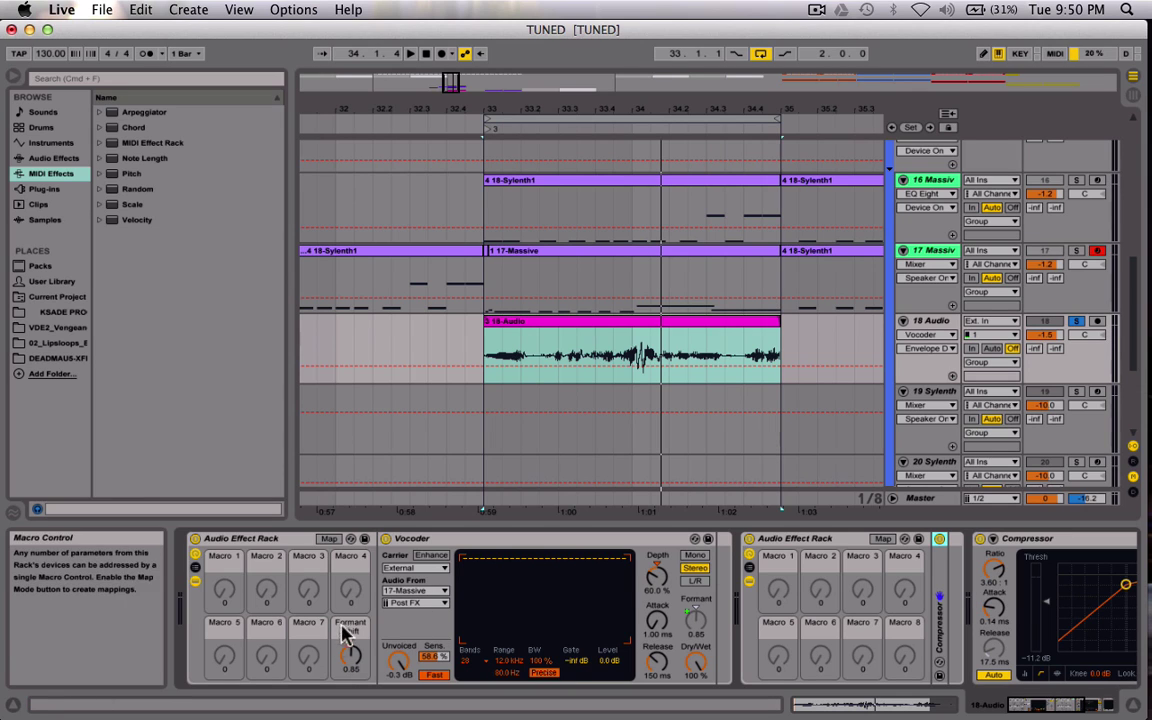
Step: Check the macro mappings of the Vocoder's rack and set its Formant Shift macro to -0.85
click(329, 539)
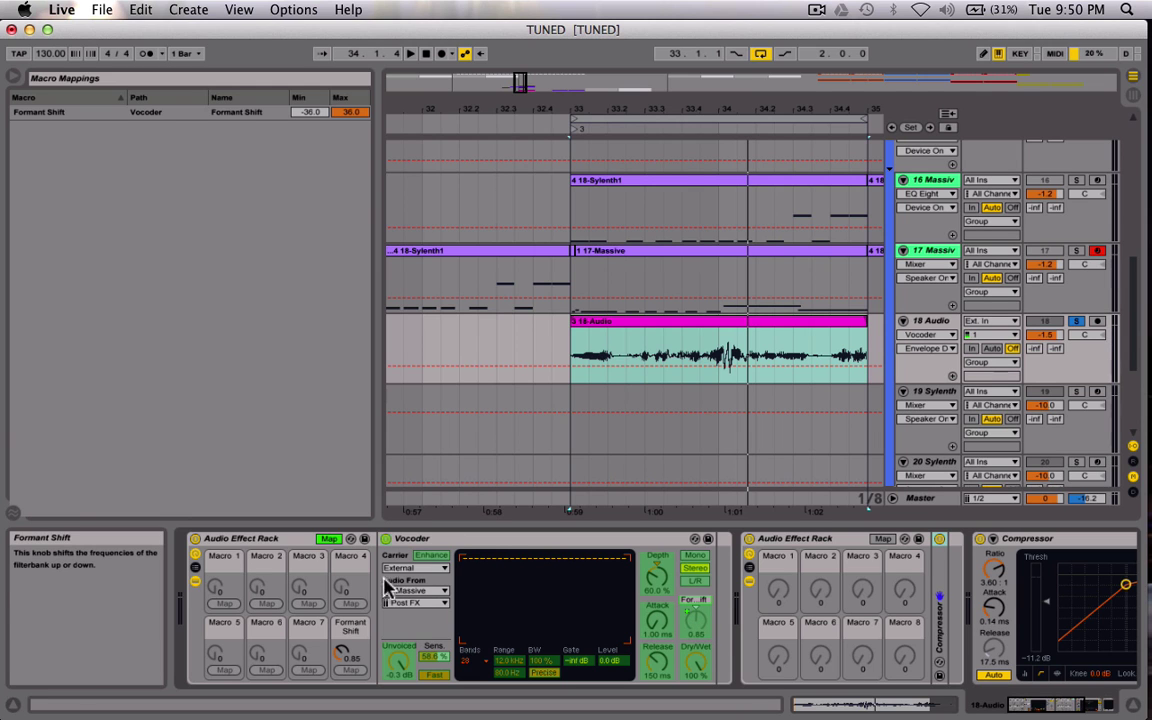
click(329, 539)
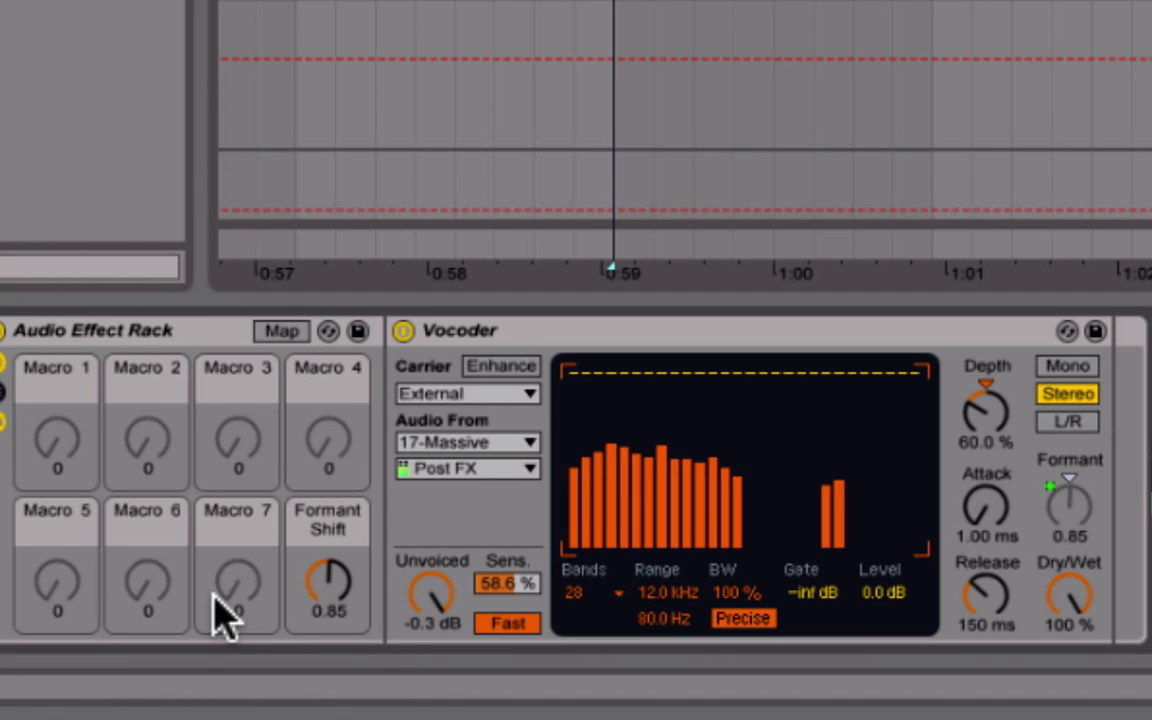
mouse_move(316, 579)
mouse_down()
mouse_move(316, 555)
mouse_move(316, 595)
mouse_move(316, 553)
mouse_move(316, 592)
mouse_up()
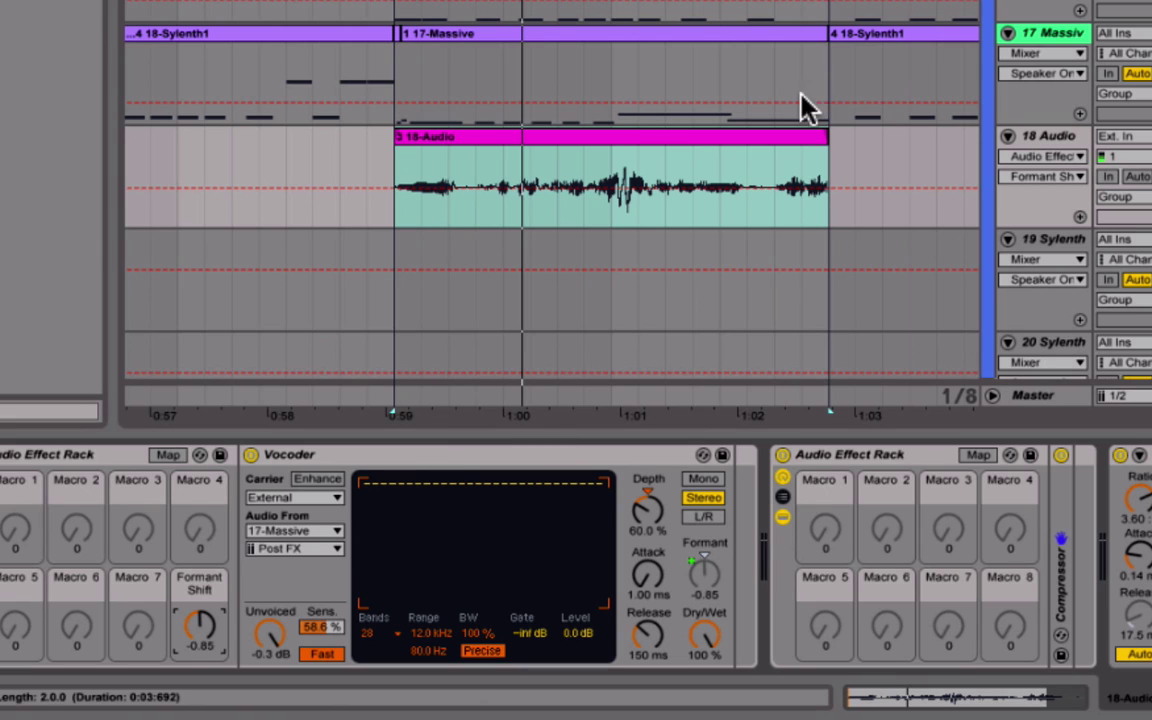
drag(190, 648, 207, 632)
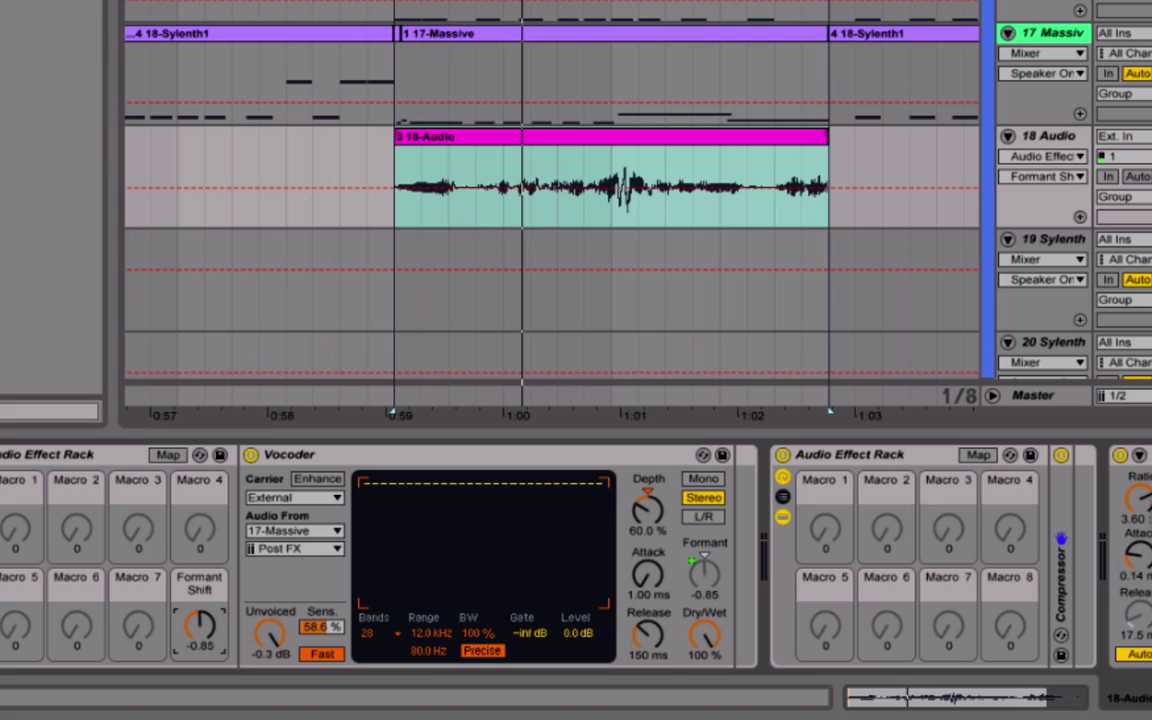
Step: Draw a stepped Formant Shift automation envelope over the second half of the 18-Audio clip and play it back
click(1140, 500)
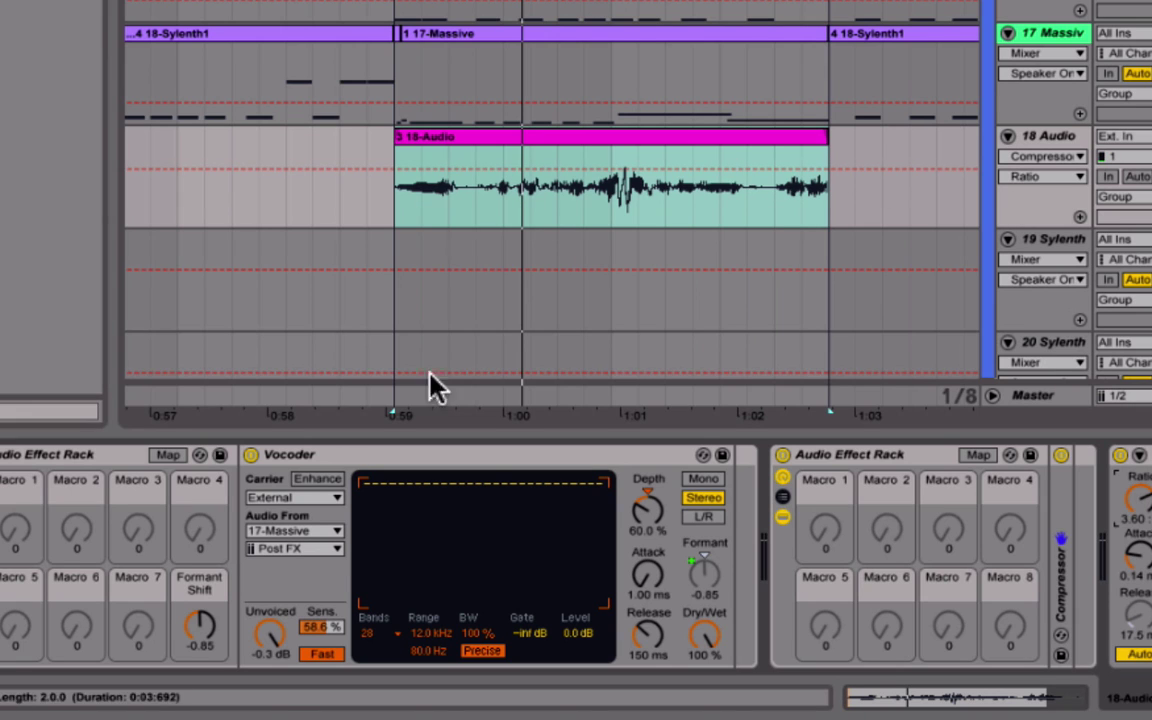
click(198, 632)
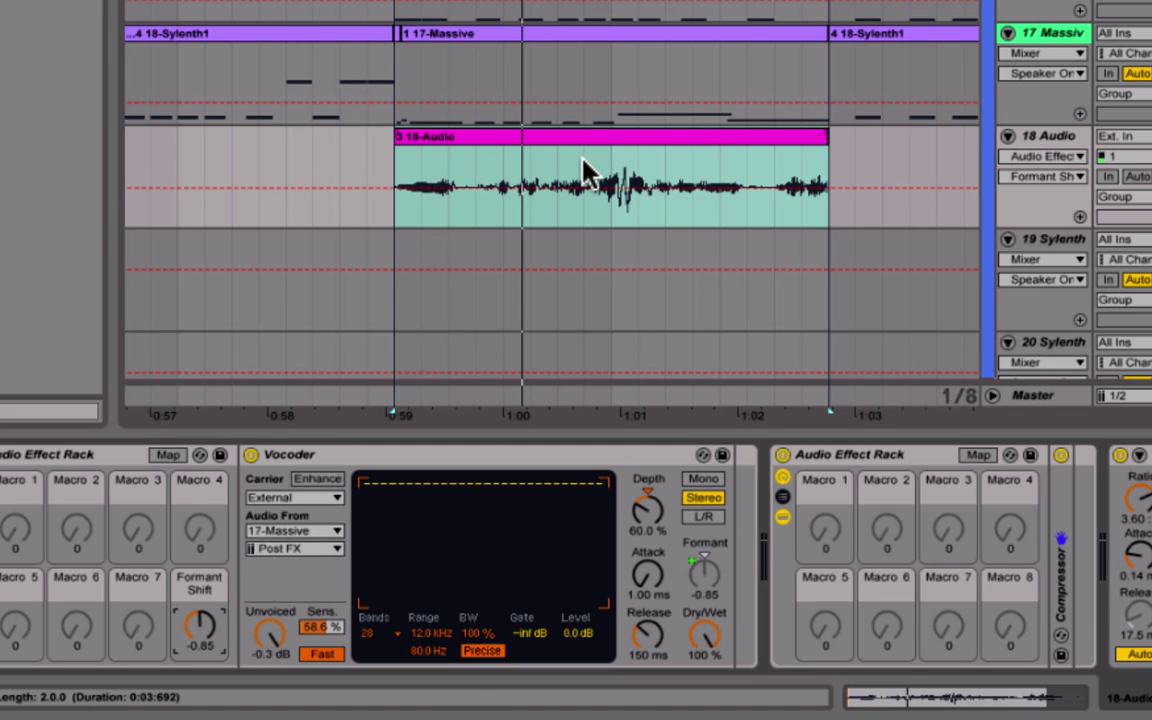
mouse_move(643, 148)
mouse_down()
mouse_move(656, 144)
mouse_move(746, 200)
mouse_move(772, 198)
mouse_up()
key(space)
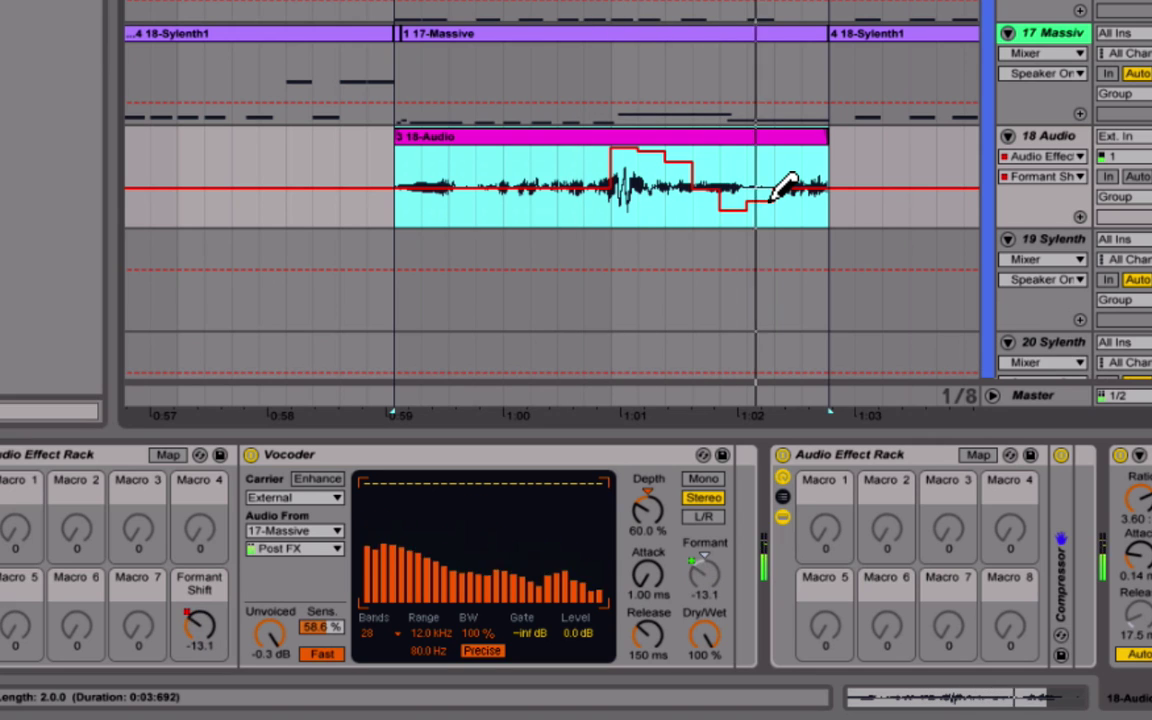
key(space)
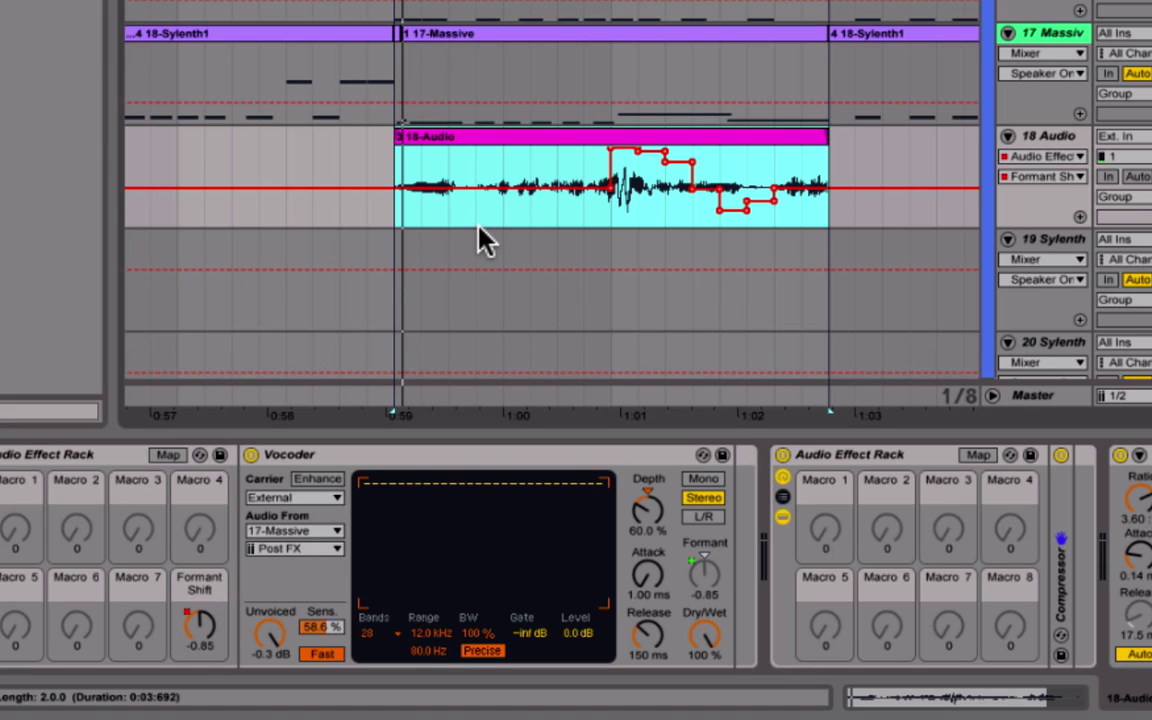
Step: Remove breakpoints from the Formant Shift envelope so its first steps become a downward slope, and play the clip
click(638, 154)
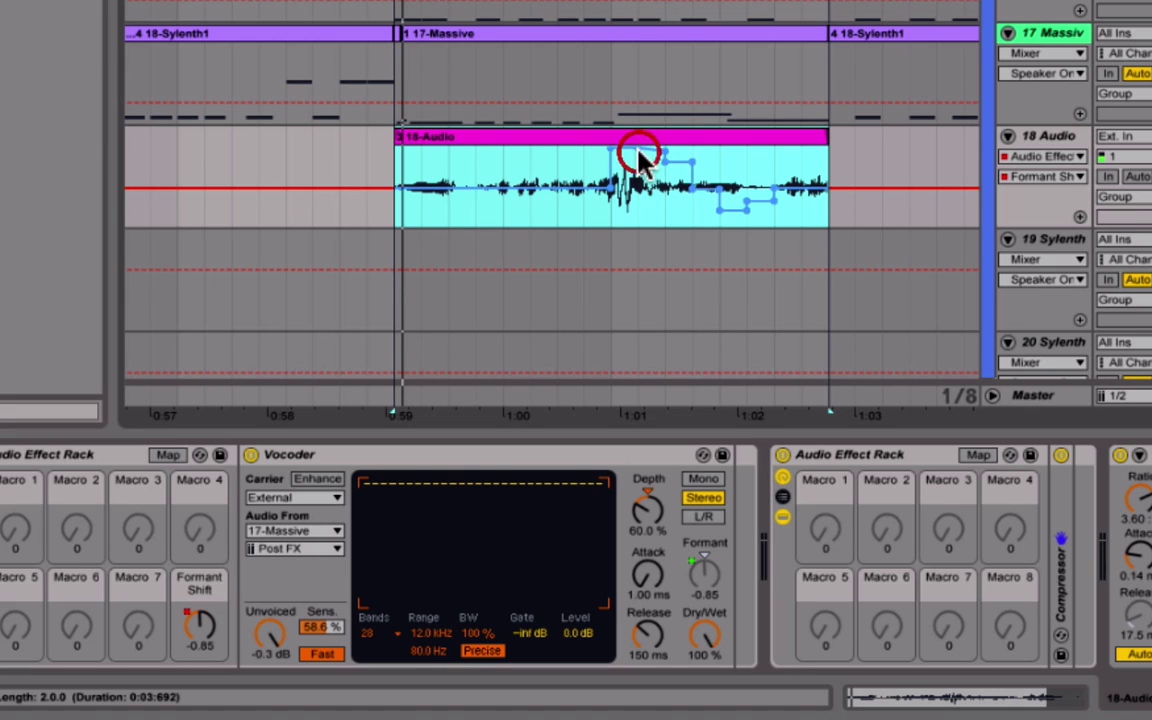
click(658, 156)
click(660, 152)
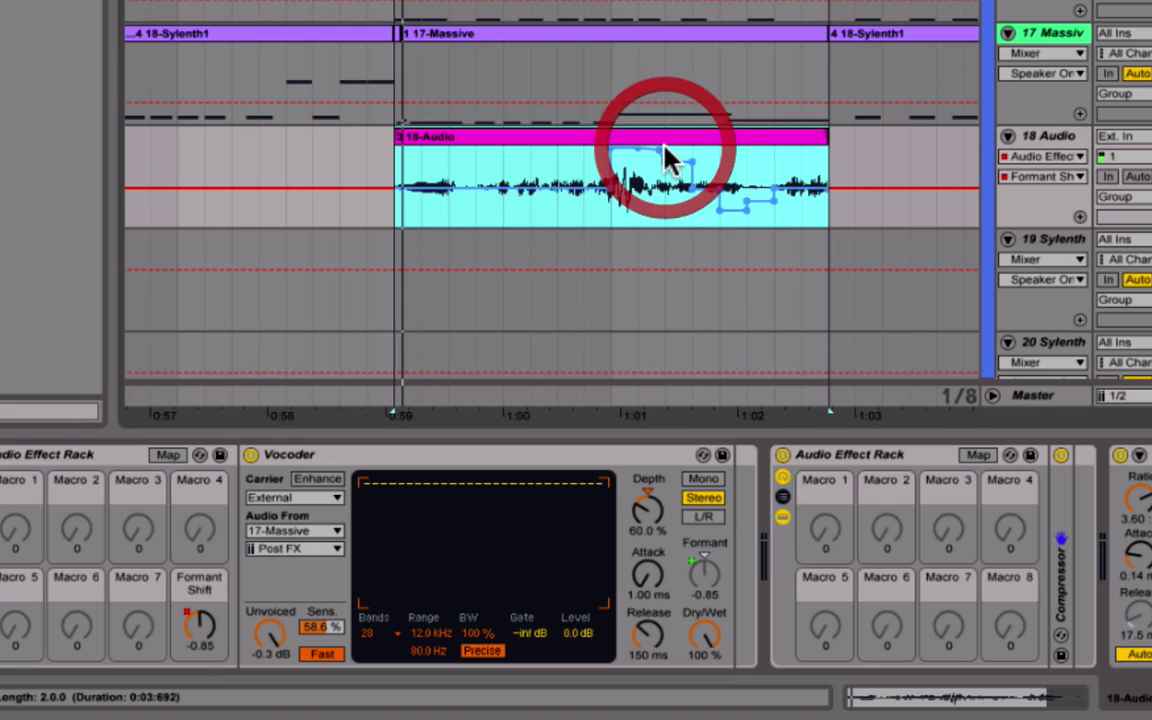
click(662, 150)
click(689, 175)
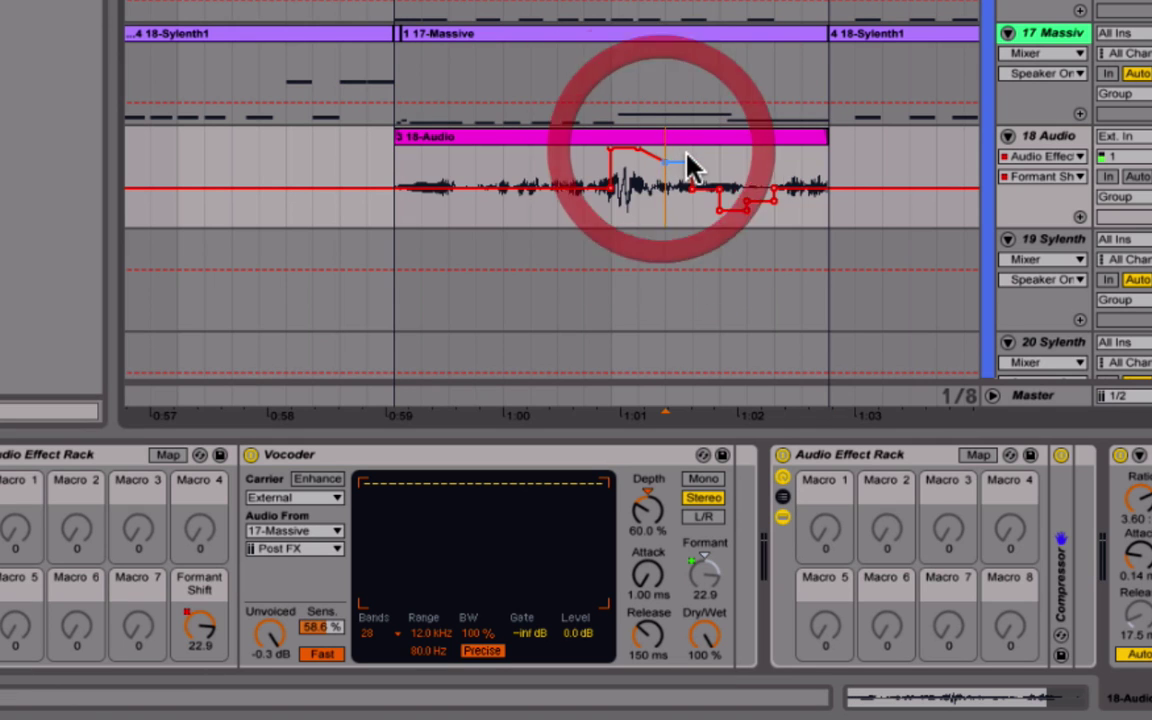
click(689, 175)
click(693, 180)
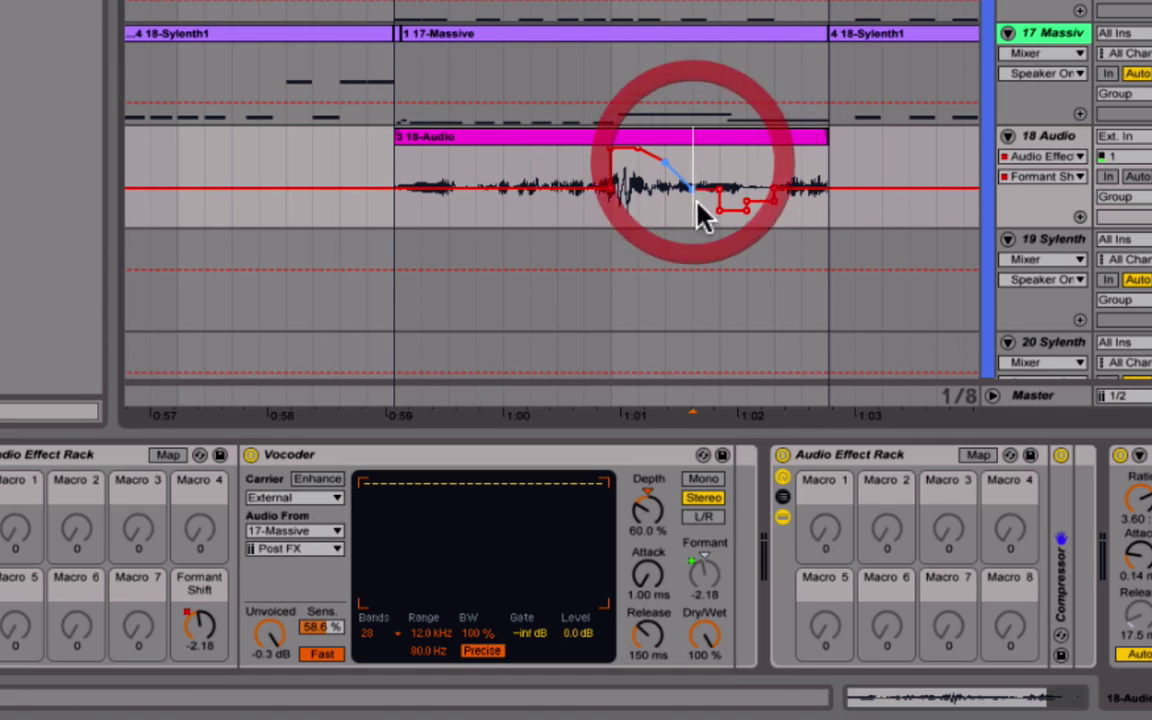
click(692, 193)
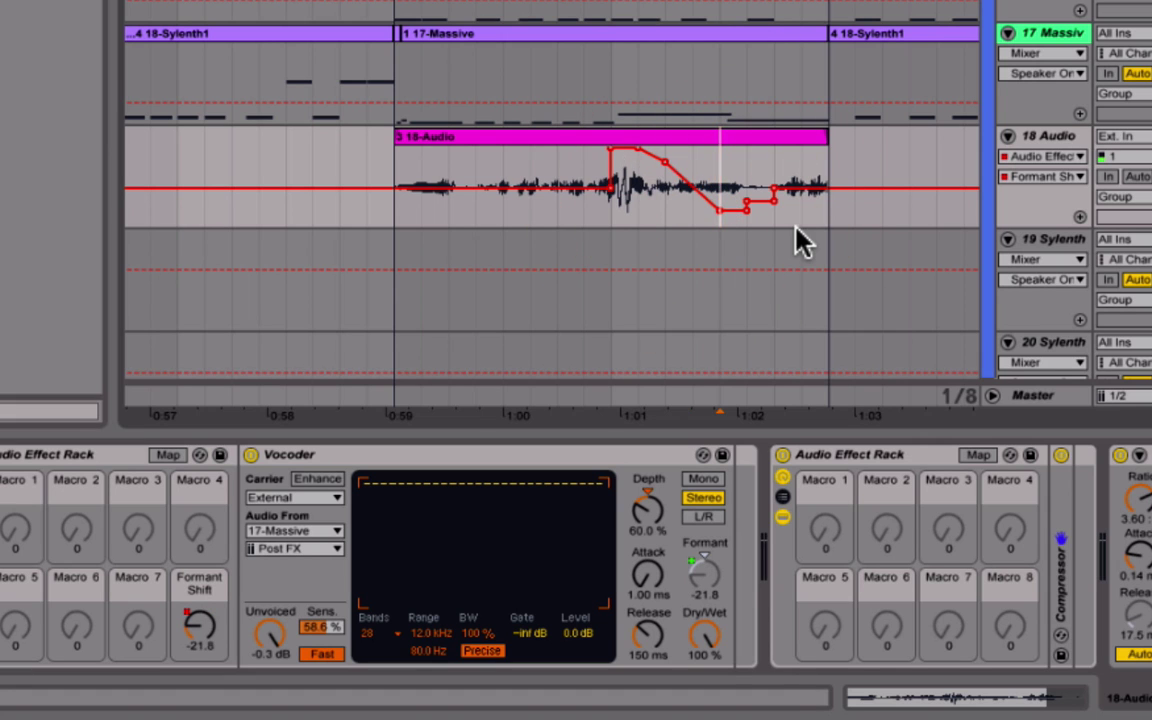
key(space)
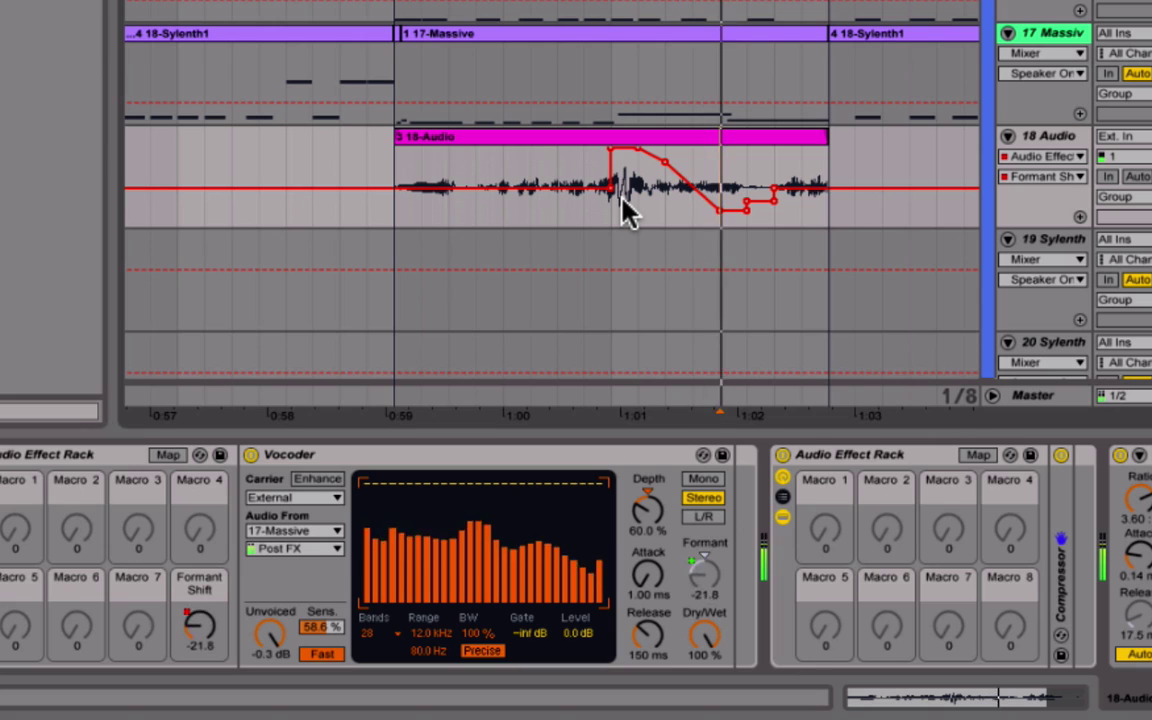
key(space)
Step: Delete the Formant Shift automation envelope across the whole 18-Audio clip
drag(391, 213, 838, 212)
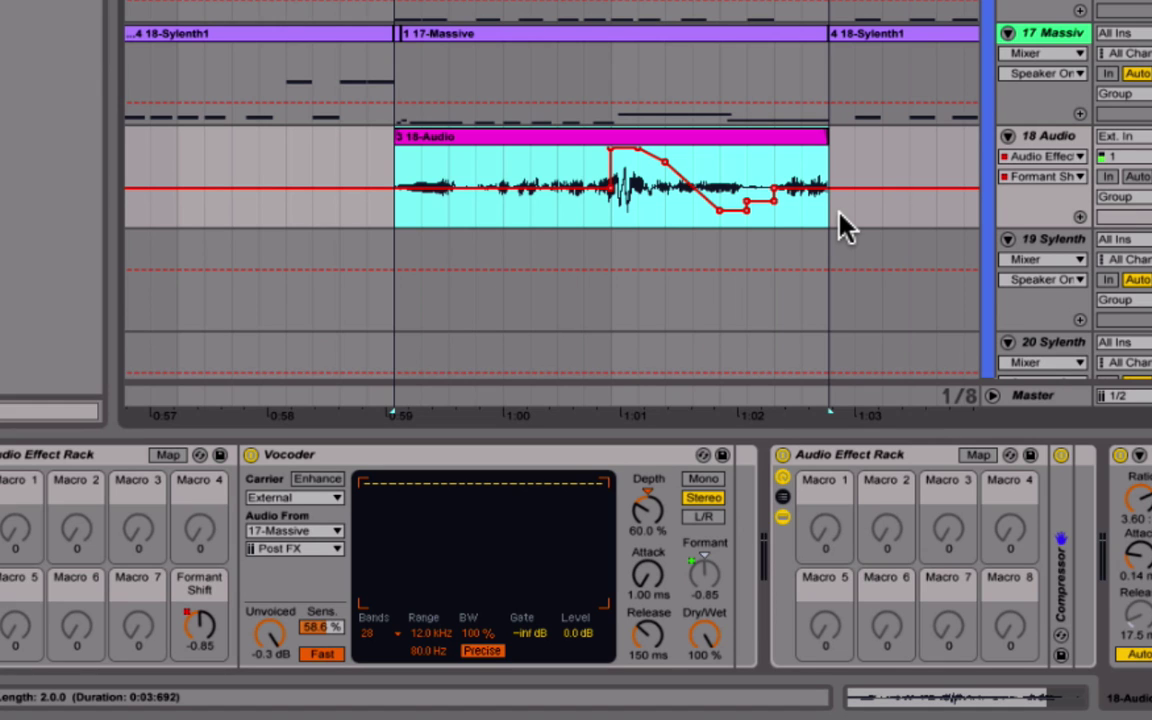
right_click(626, 156)
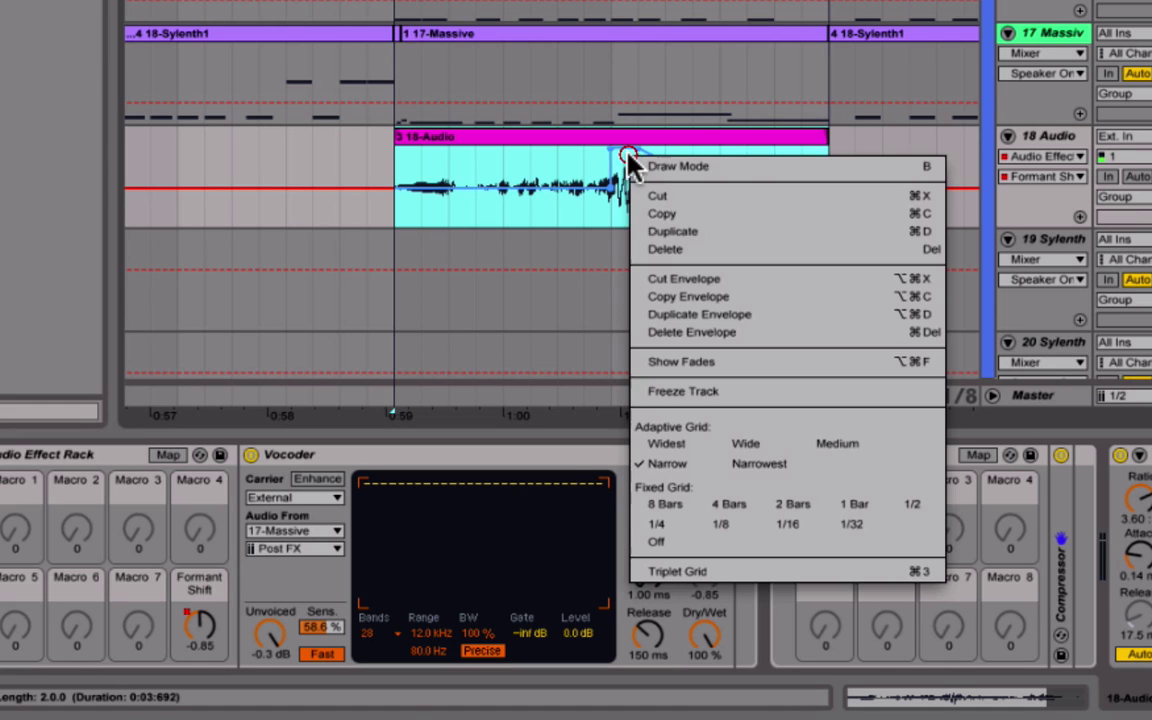
click(742, 334)
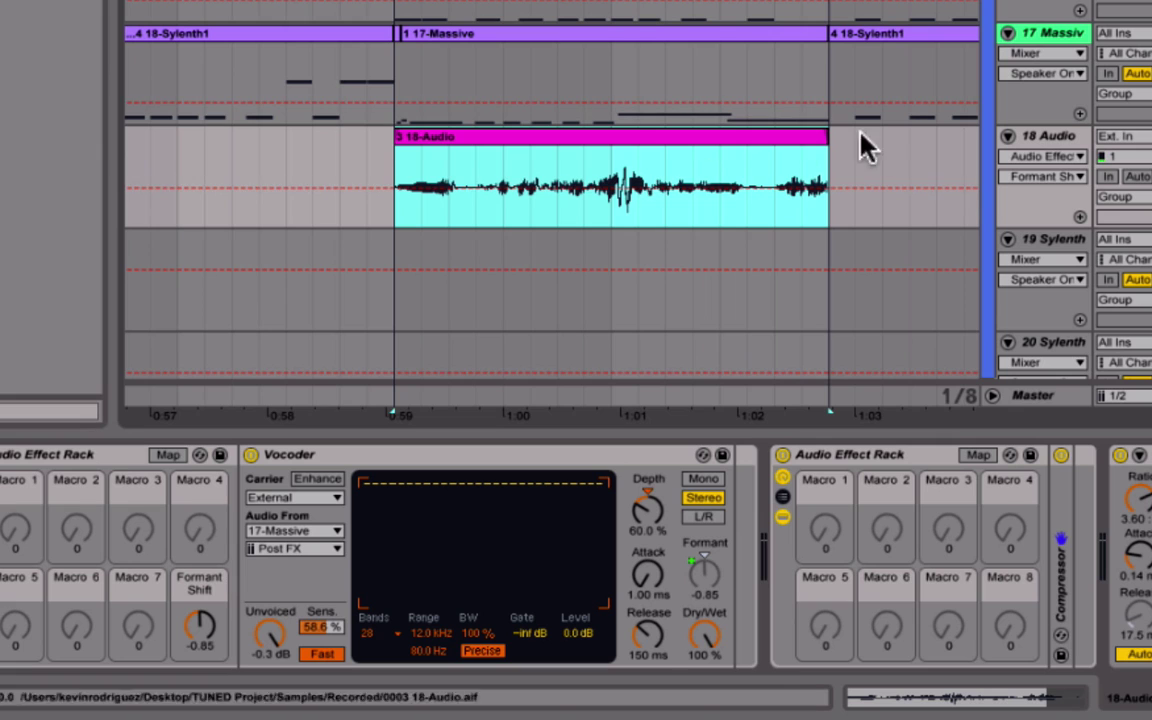
Step: Unfold the sidechained Compressor, inspect the Sausage Fattener's plug-in window and close it, and review the device chain back to the Vocoder
scroll(800, 566, down, 6)
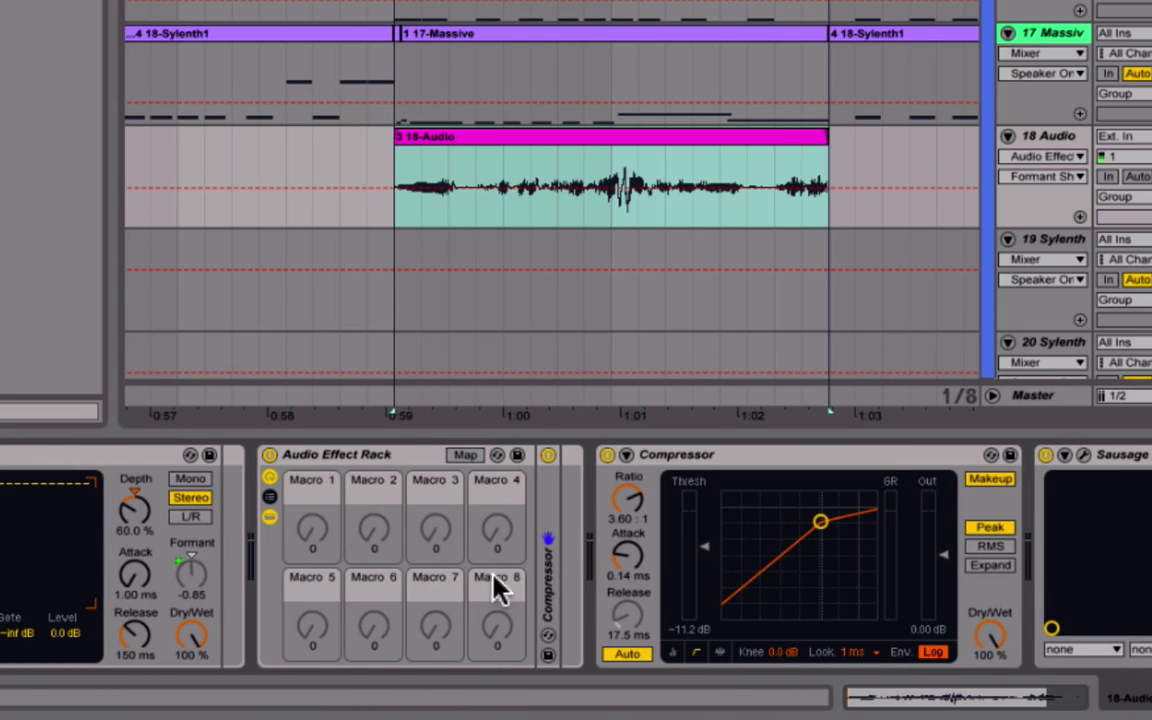
double_click(549, 580)
scroll(1025, 571, down, 5)
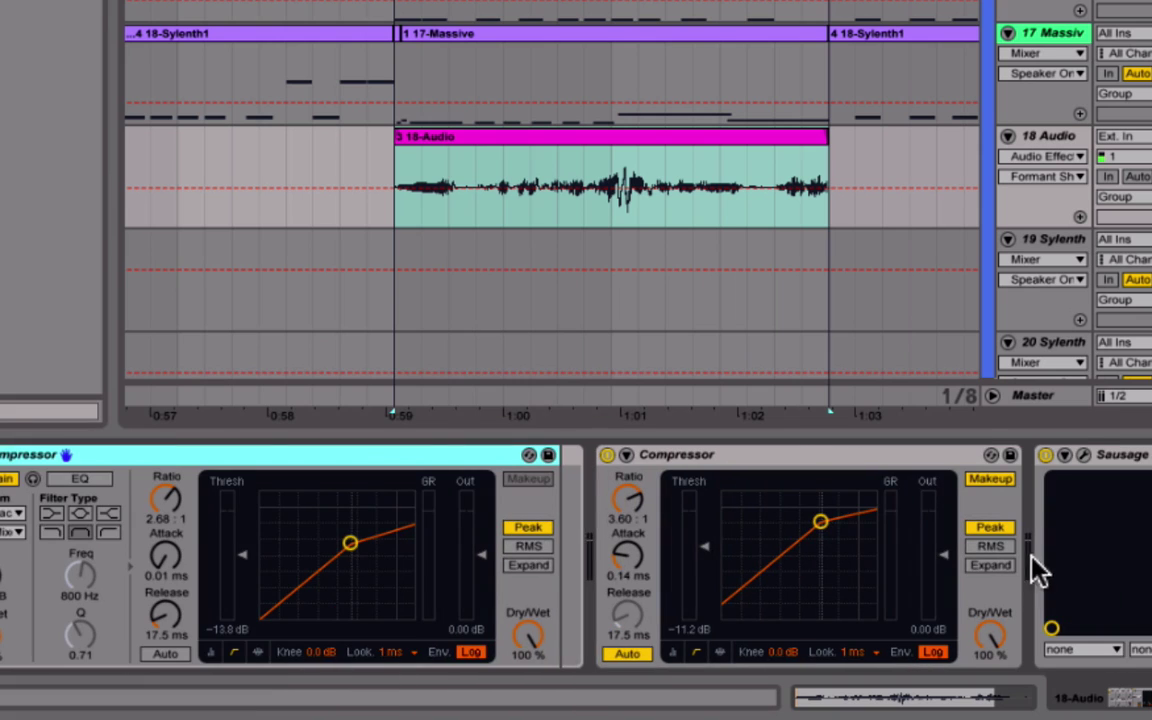
click(1084, 456)
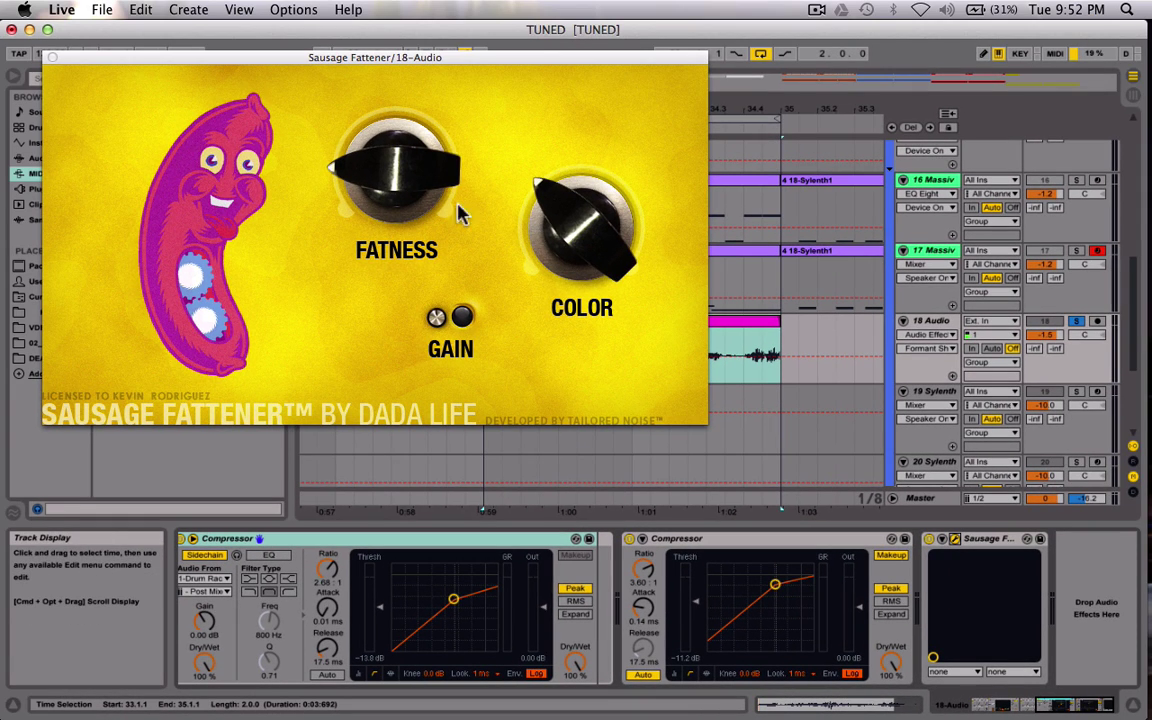
click(52, 57)
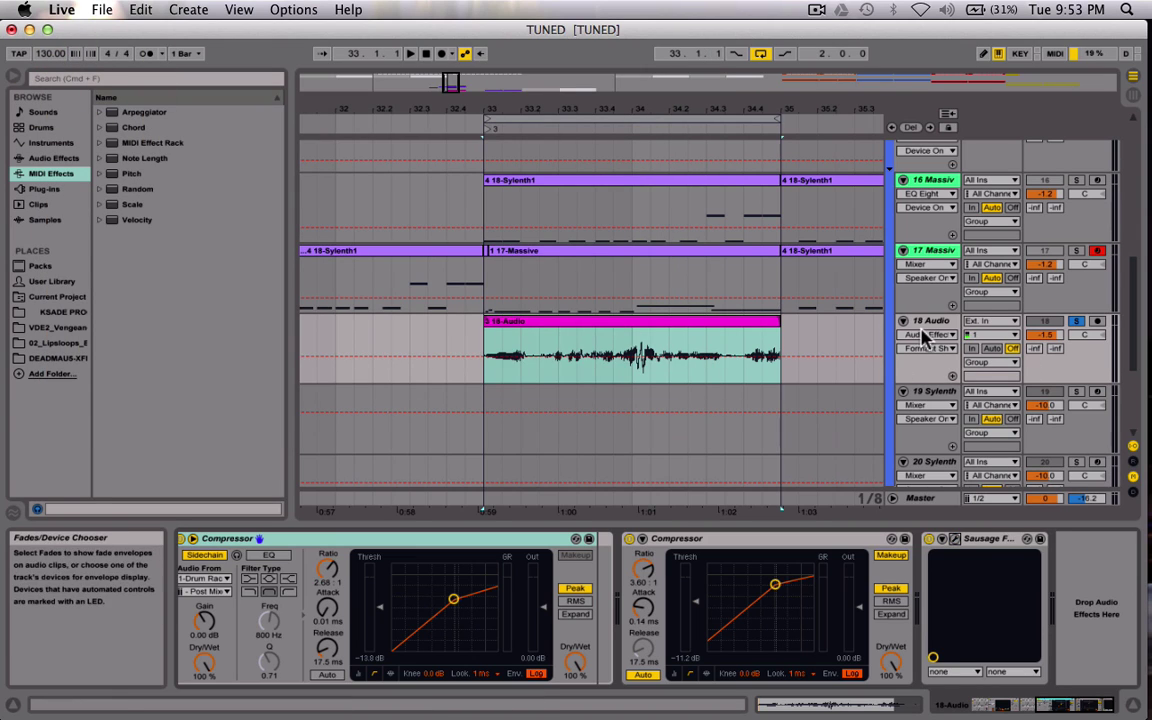
scroll(612, 610, left, 1)
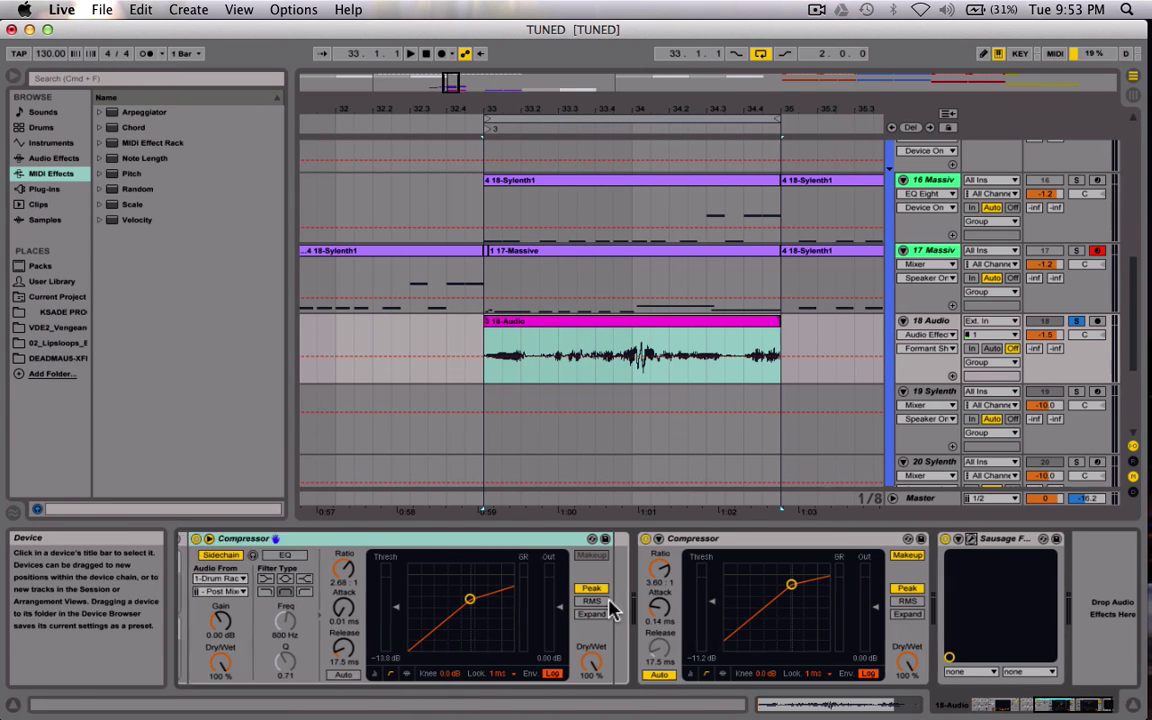
scroll(612, 610, left, 5)
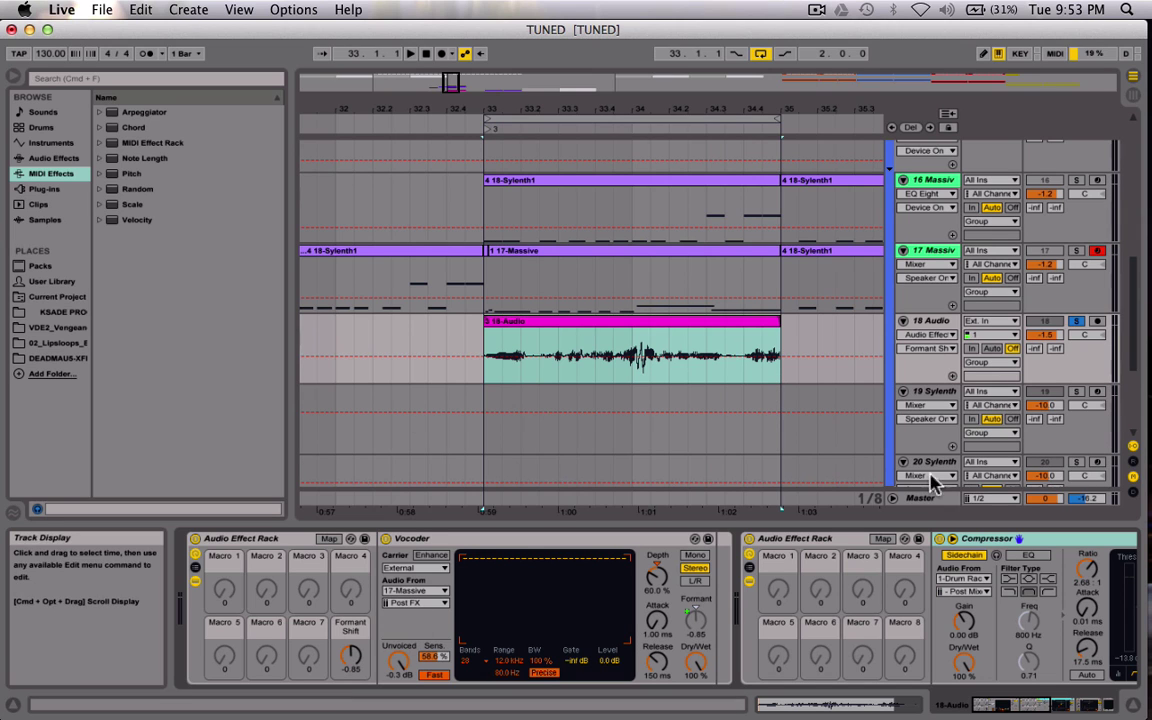
Step: Solo the 17 Massive track and review its device chain from the compressors back to the Massive instrument
click(1075, 250)
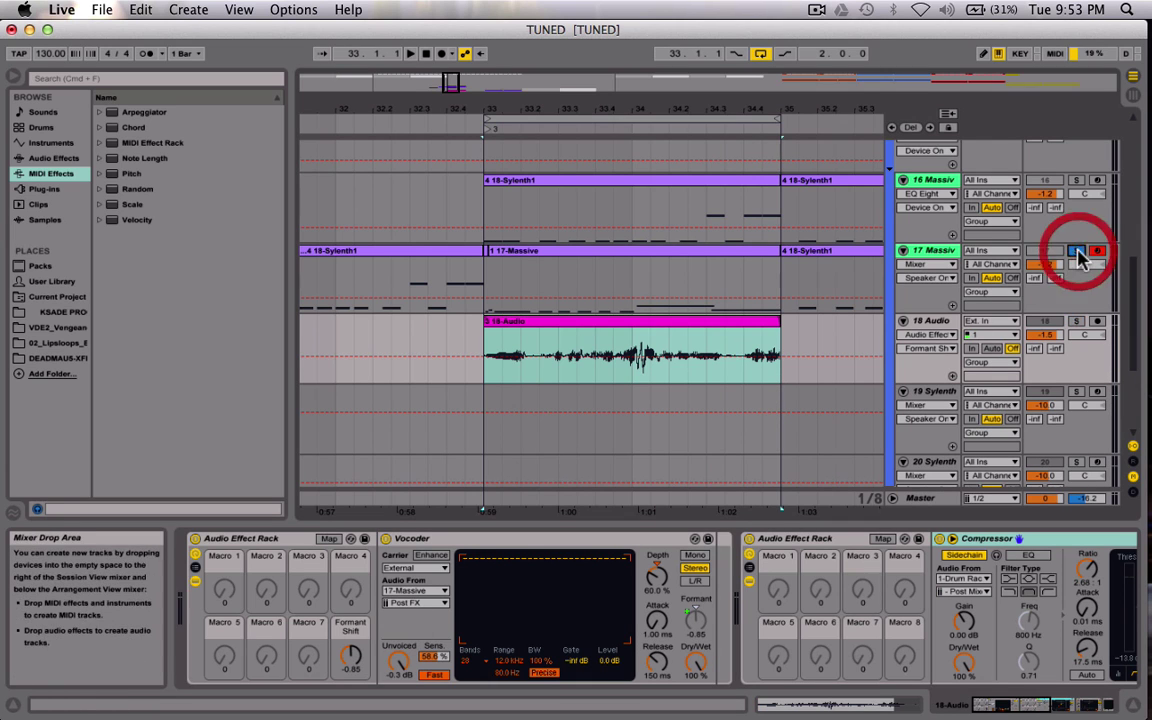
click(920, 255)
scroll(532, 590, right, 5)
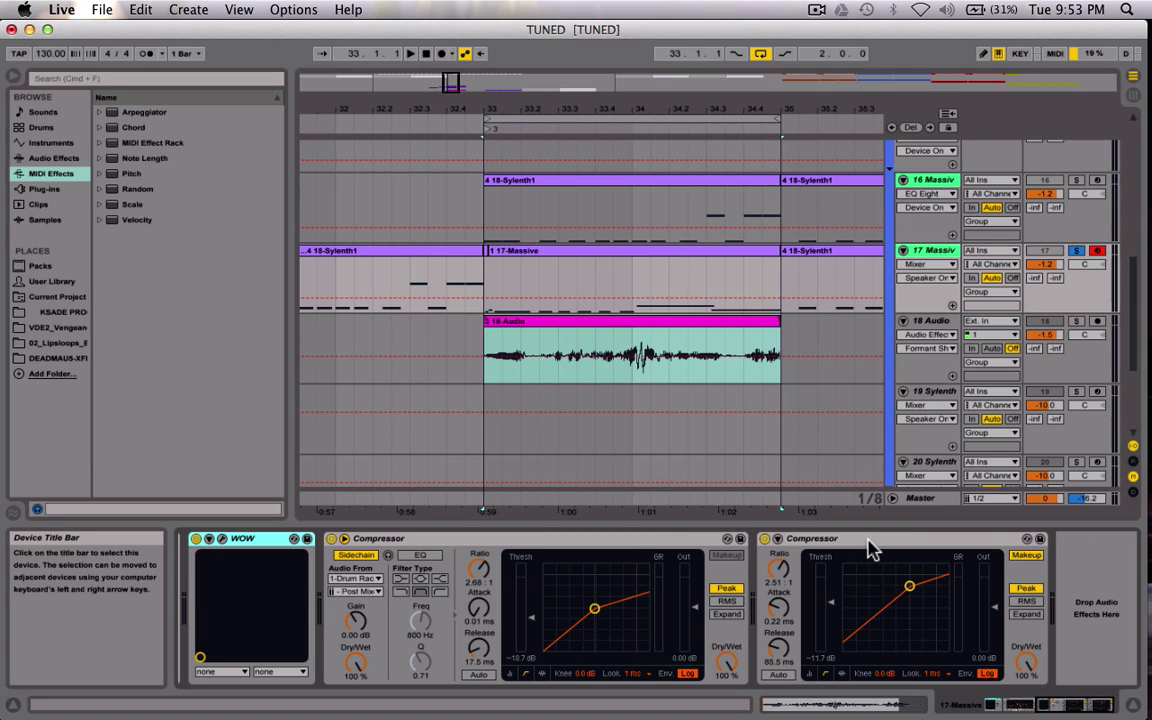
scroll(640, 582, left, 5)
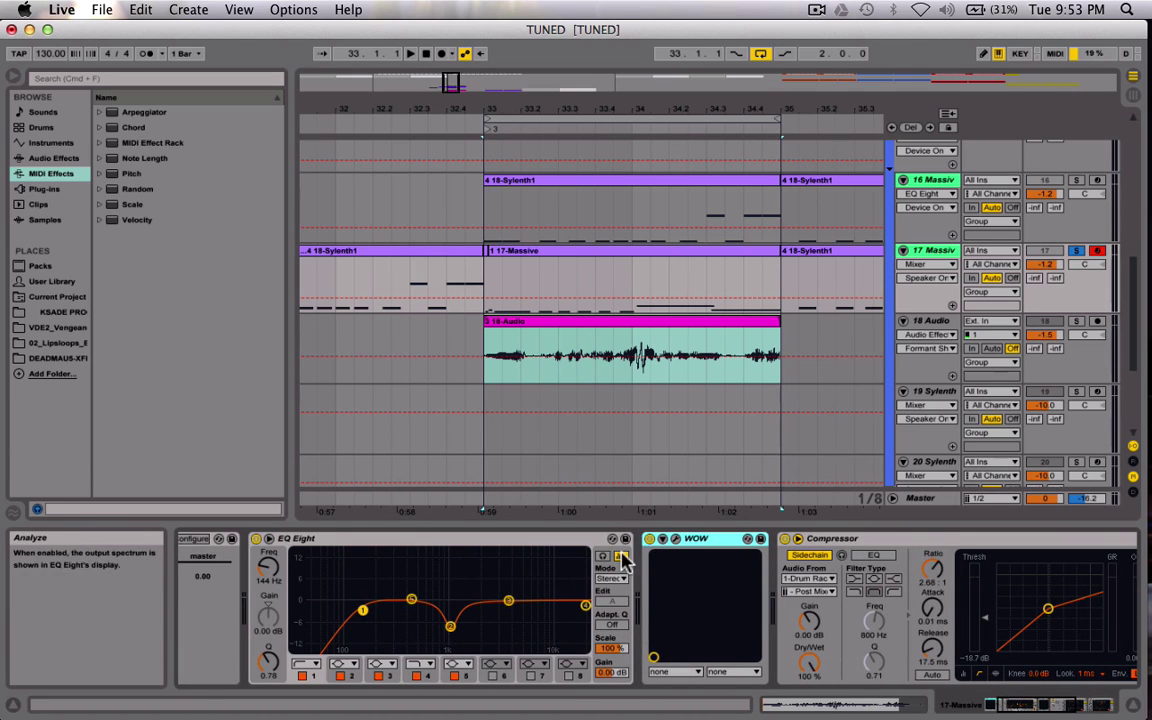
scroll(600, 560, left, 3)
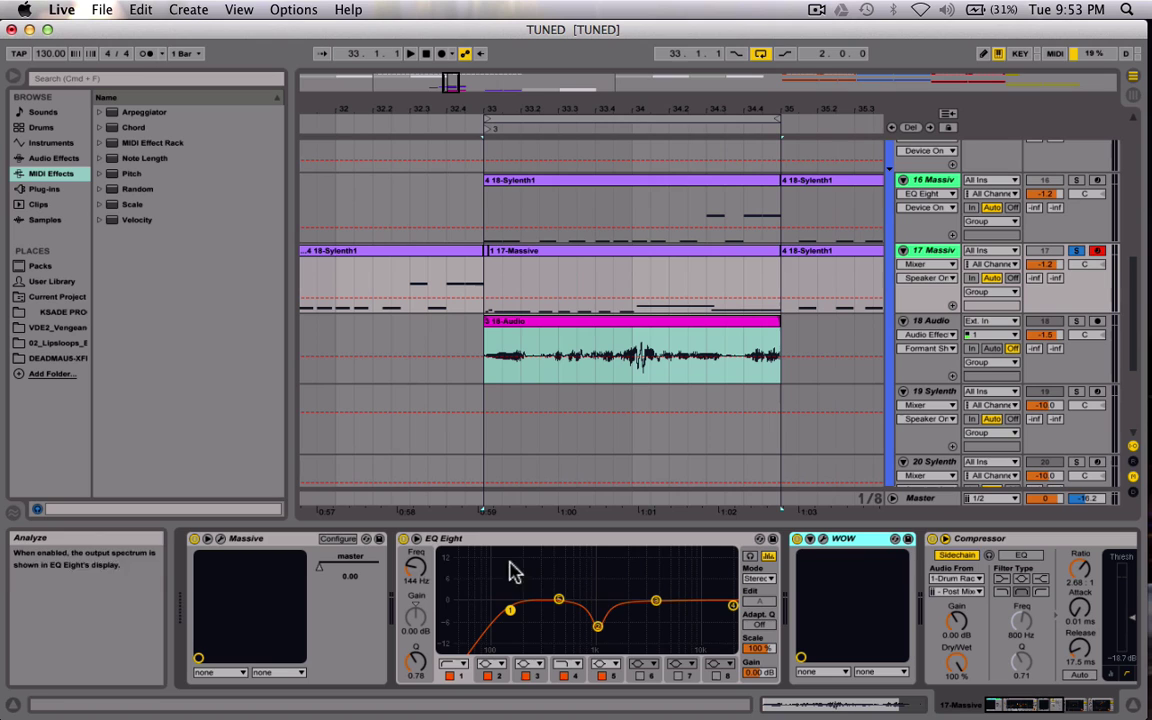
Step: Play the loop while comparing the sound with WOW bypassed and active, leave WOW switched off, and stop playback
click(797, 540)
key(space)
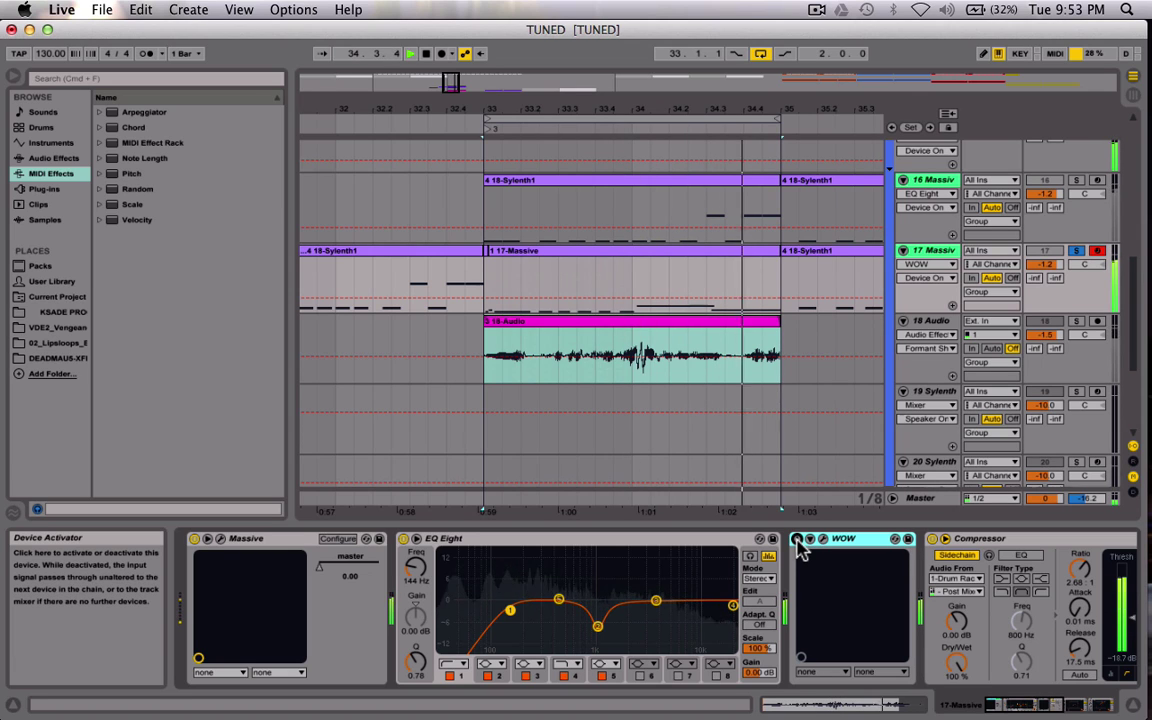
click(797, 540)
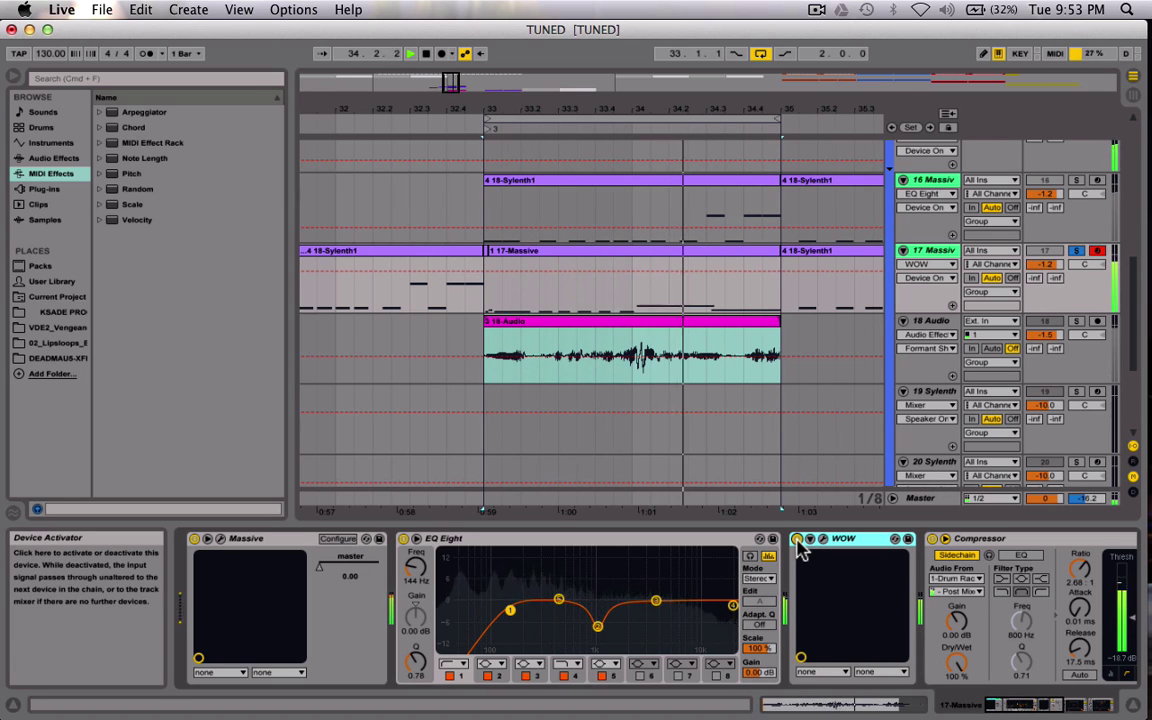
click(797, 540)
key(space)
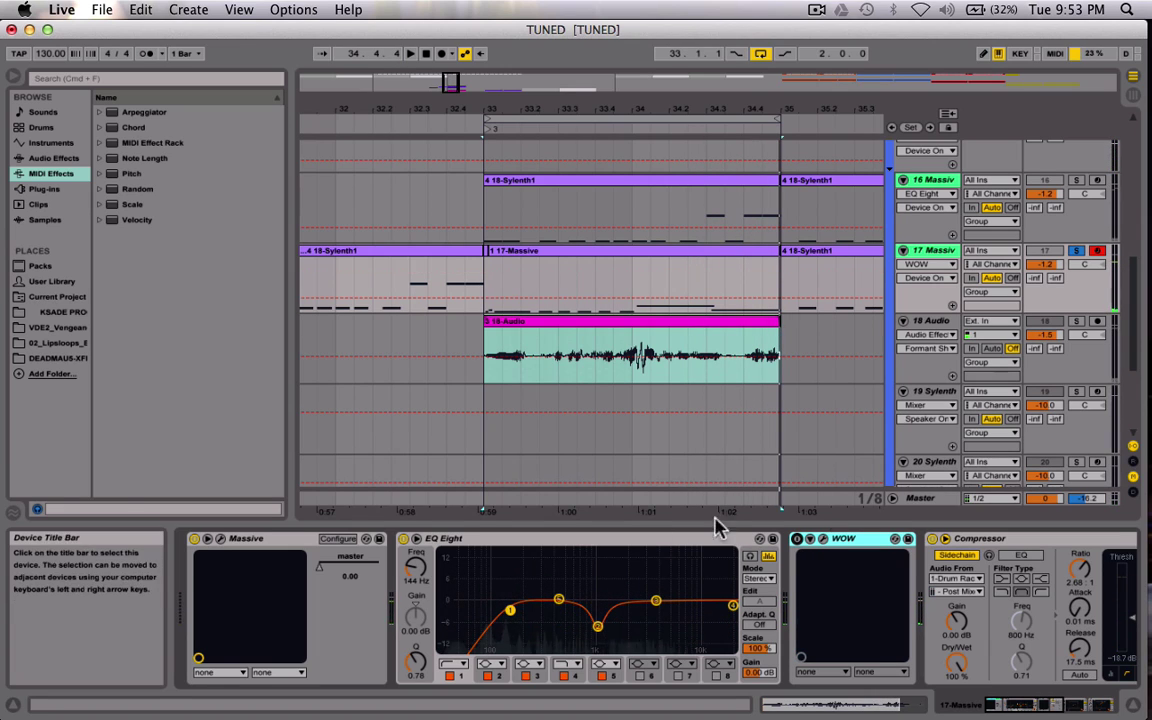
click(850, 541)
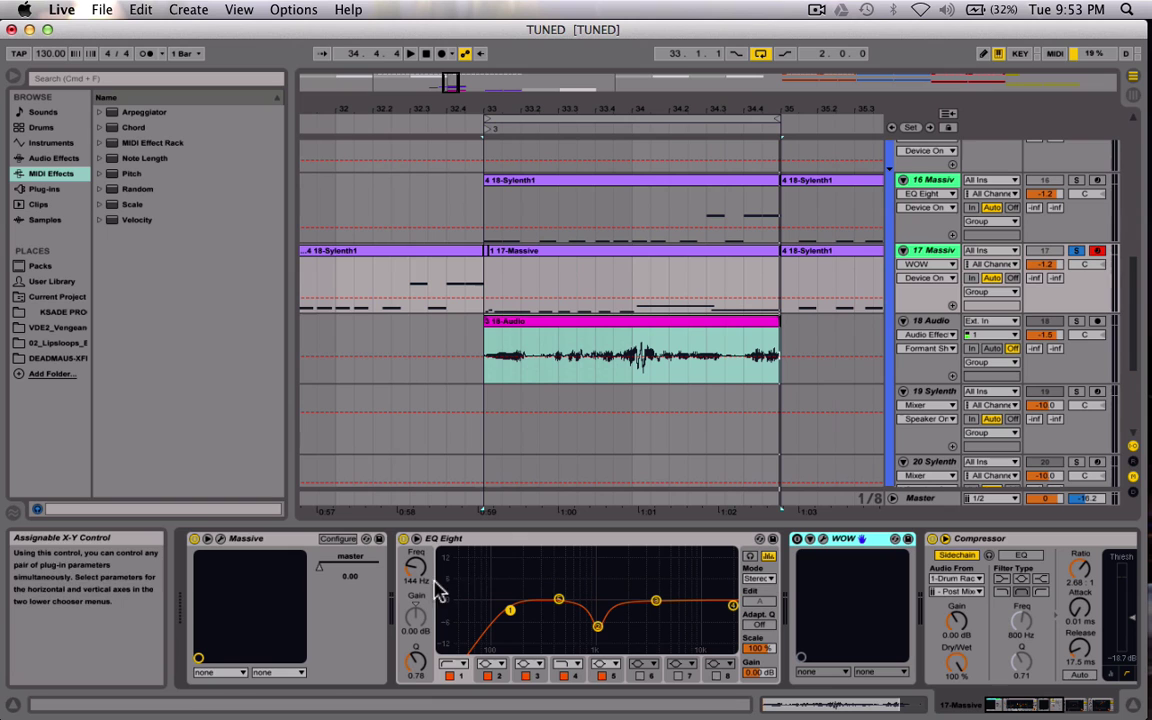
Step: Open the Massive plug-in window on the 17 Massive track and reposition it
click(918, 251)
click(221, 539)
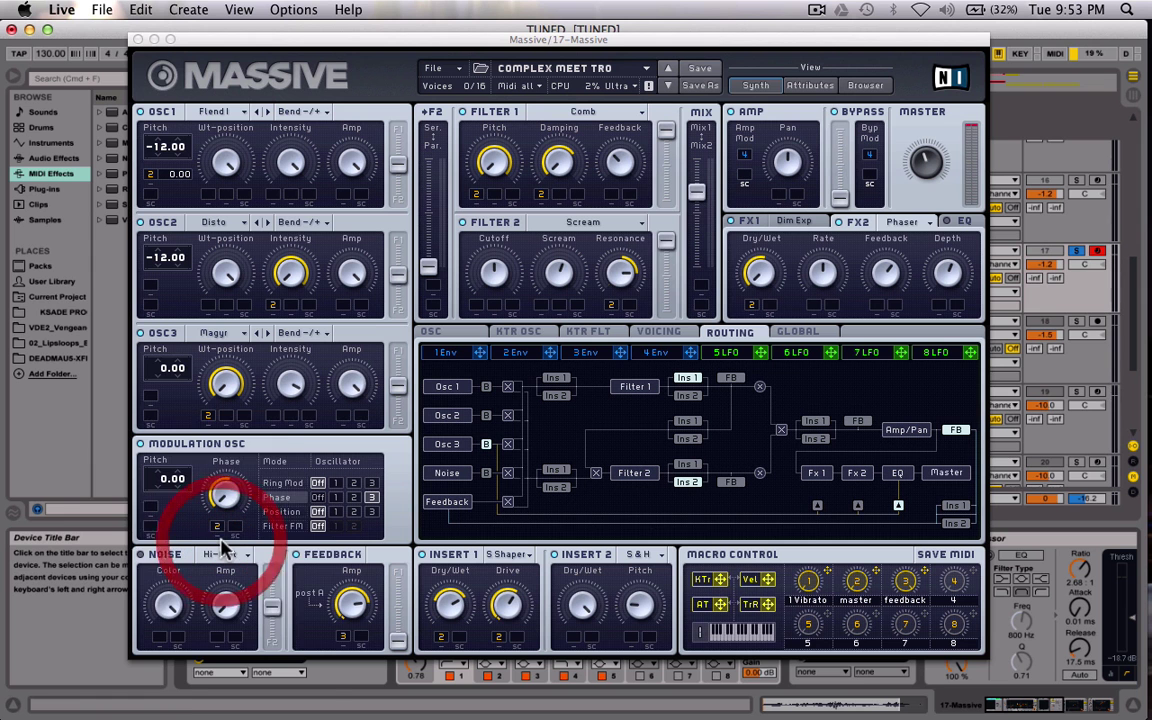
mouse_move(661, 47)
mouse_down()
mouse_move(692, 37)
mouse_move(675, 57)
mouse_up()
click(676, 60)
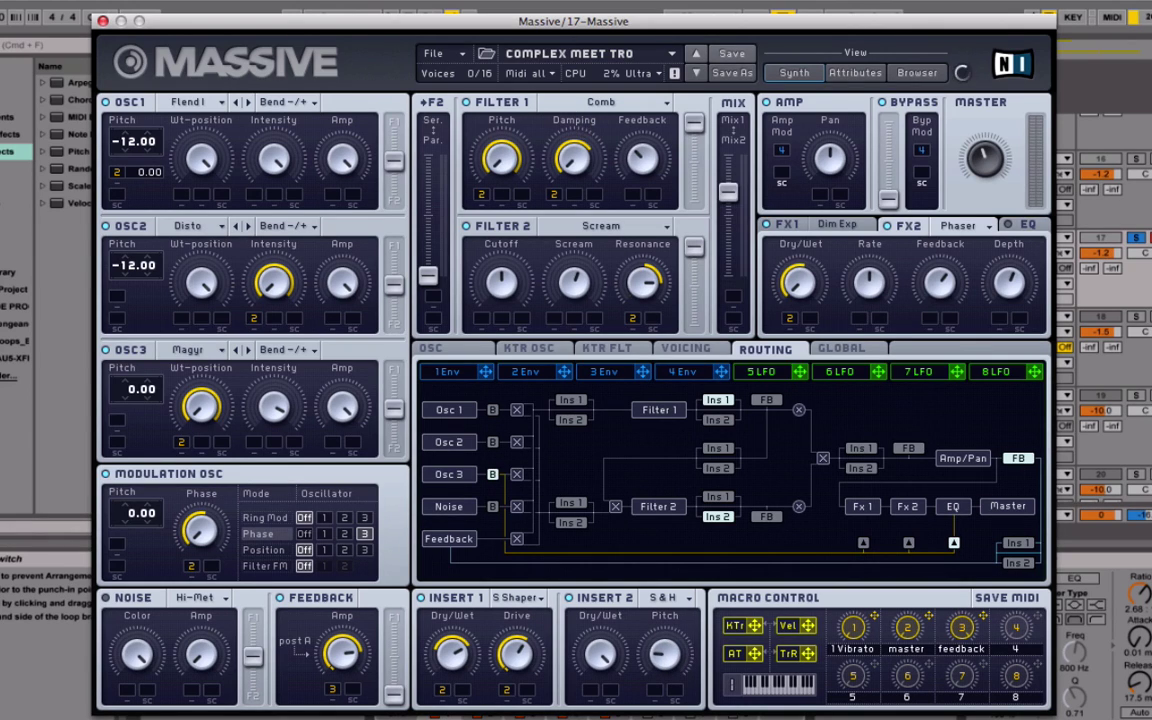
mouse_move(575, 30)
mouse_down()
mouse_move(547, 31)
mouse_move(586, 16)
mouse_move(558, 18)
mouse_move(562, 28)
mouse_up()
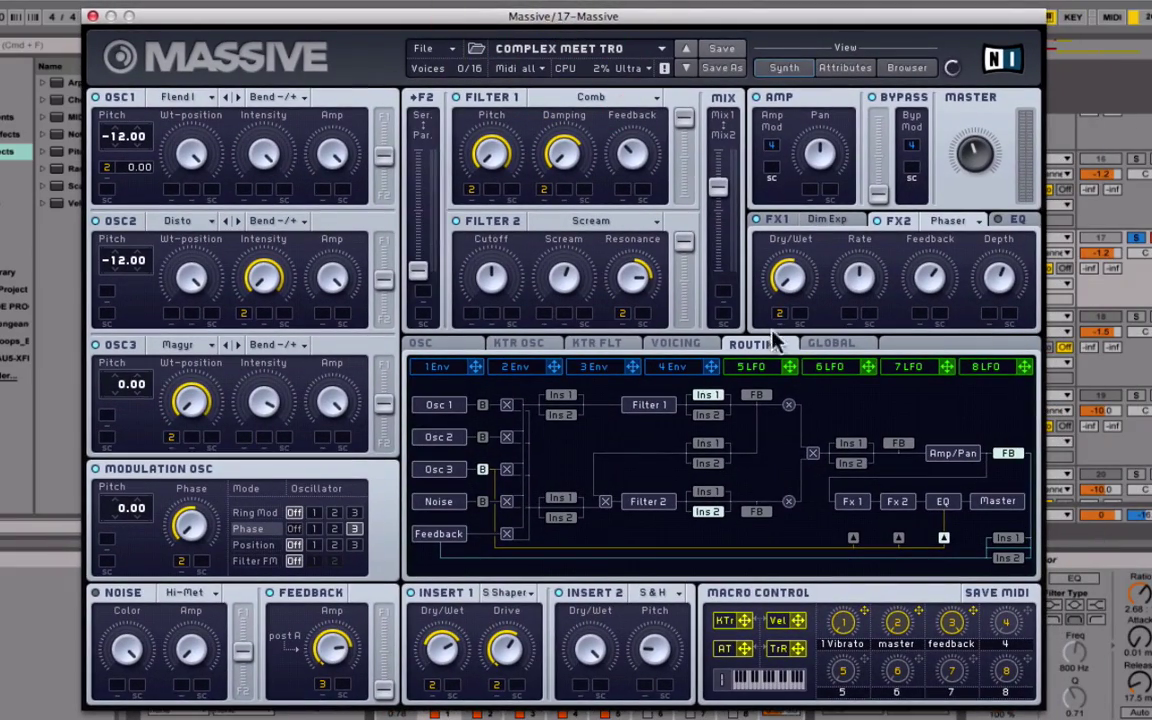
Step: Examine Massive's voicing settings, its file options with the recent sounds, and the oscillator page
click(675, 346)
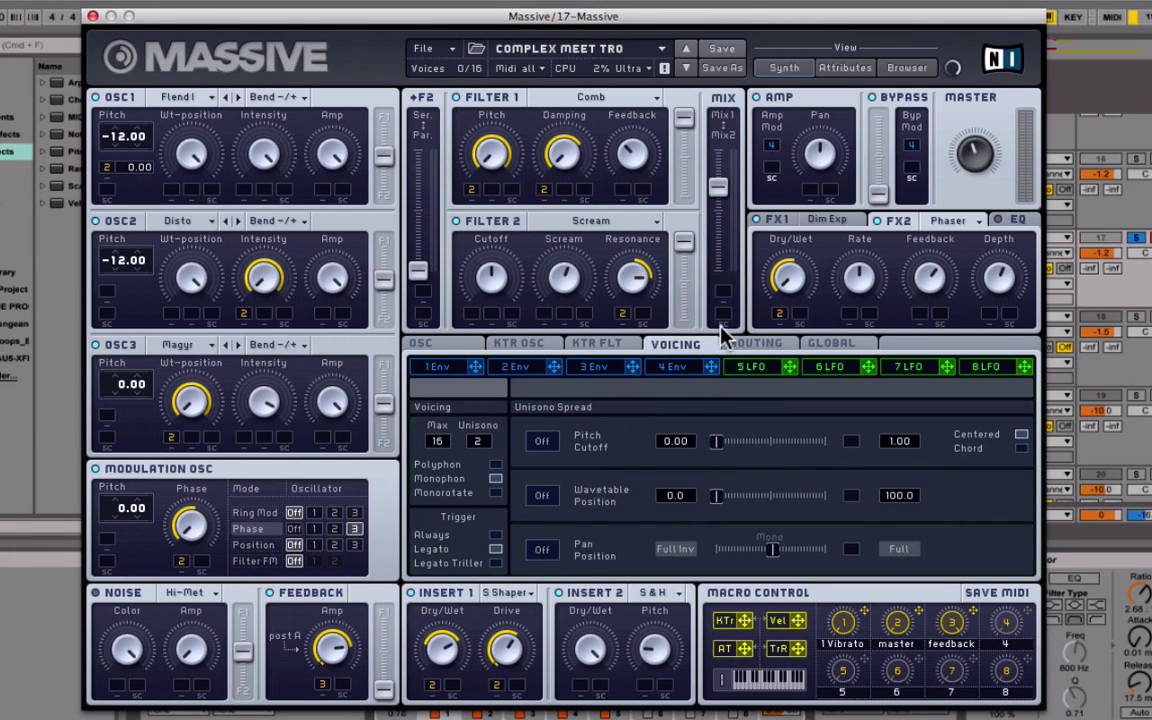
click(428, 50)
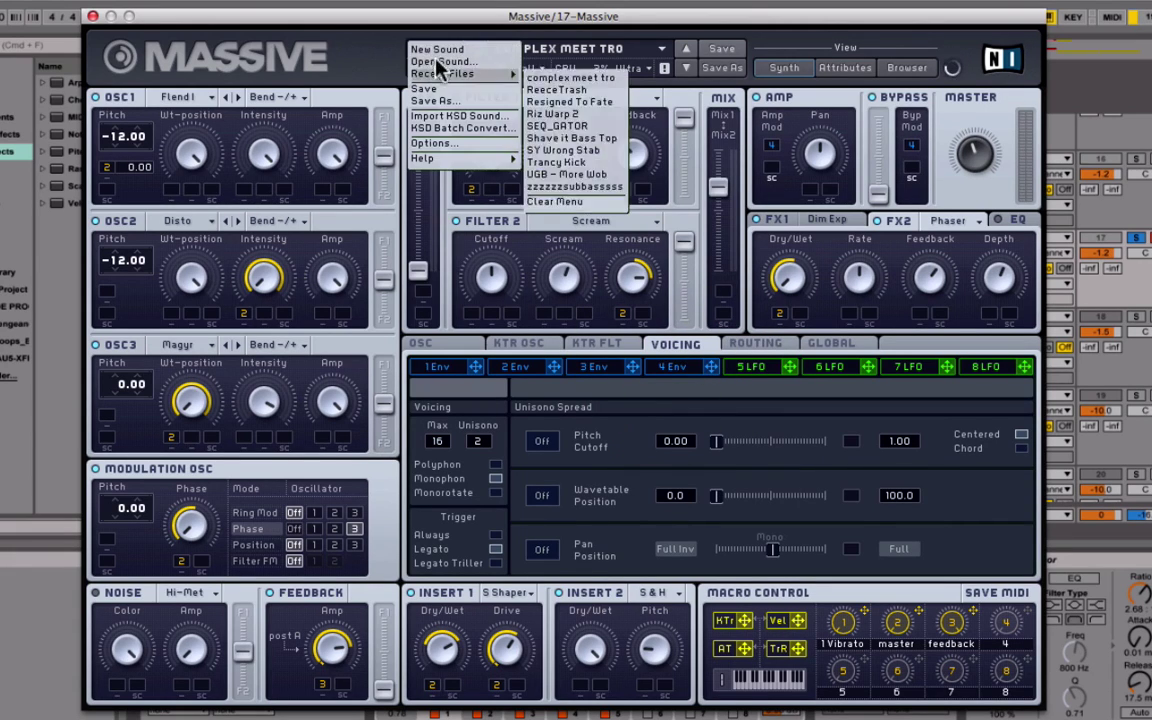
click(334, 52)
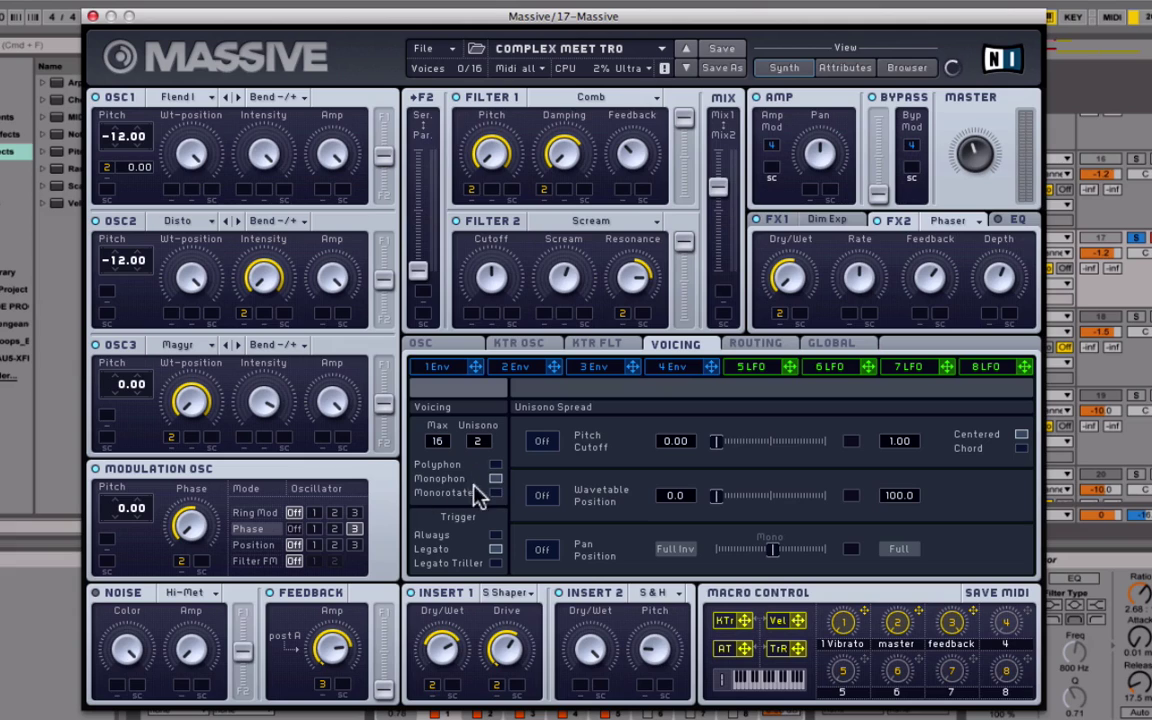
click(438, 348)
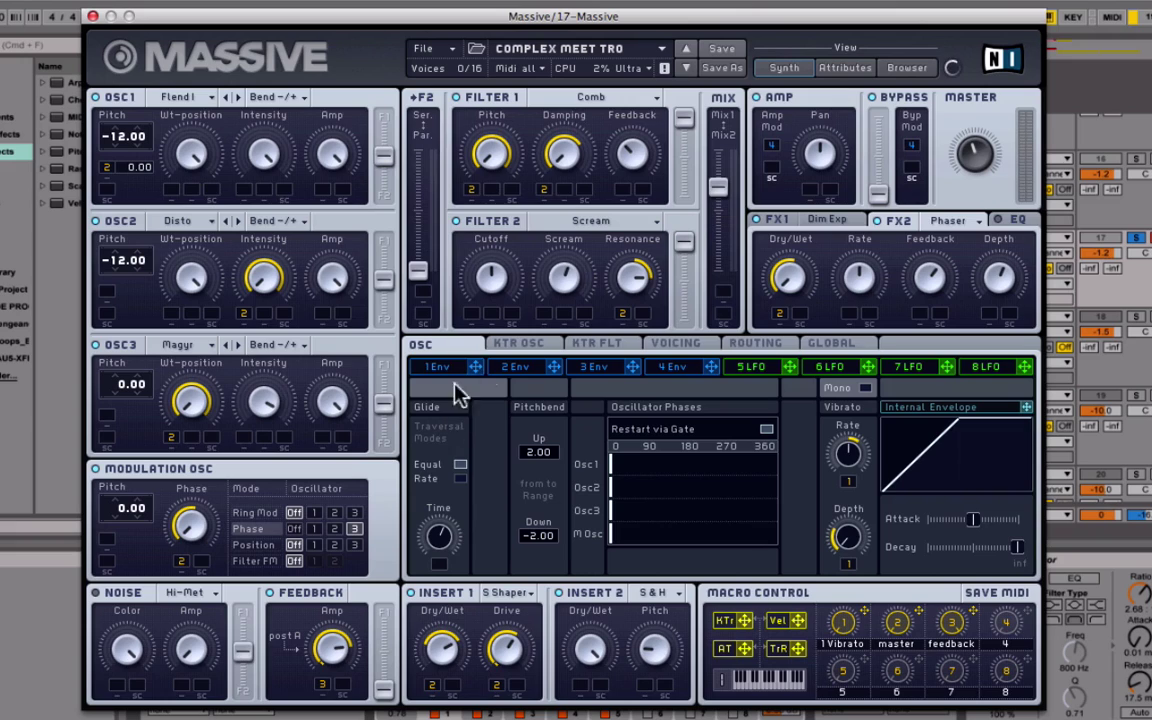
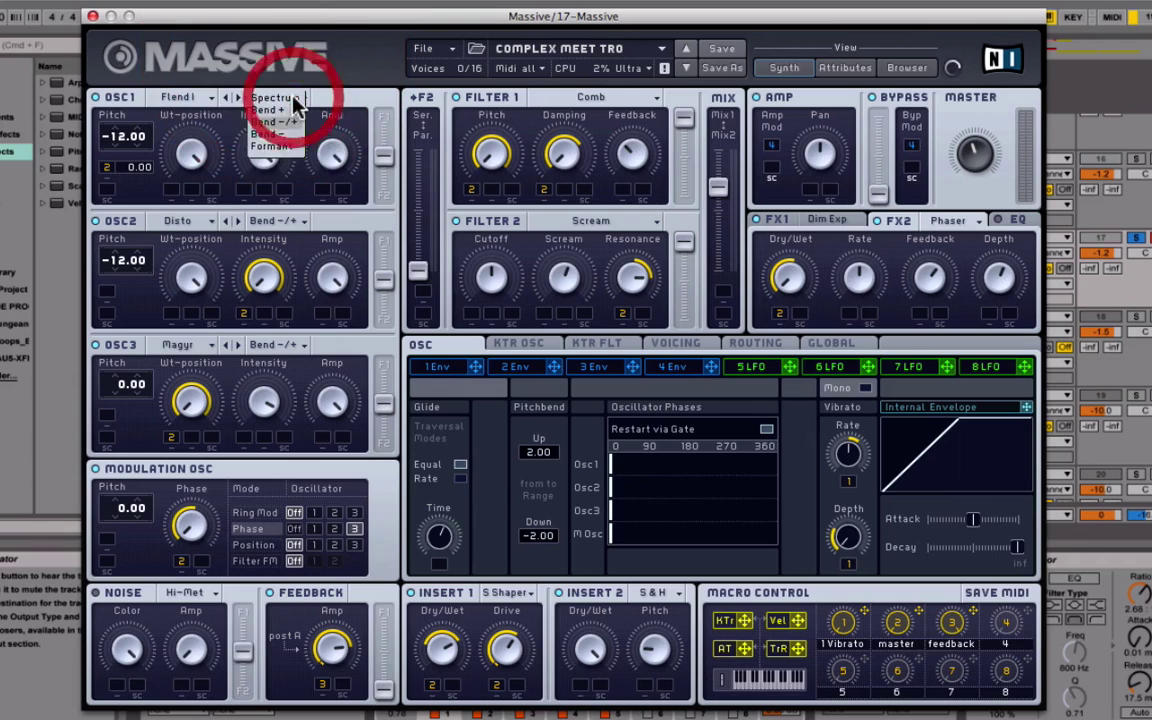
Step: Look through the wavetable mode options of OSC1, keeping Bend -/+
click(360, 80)
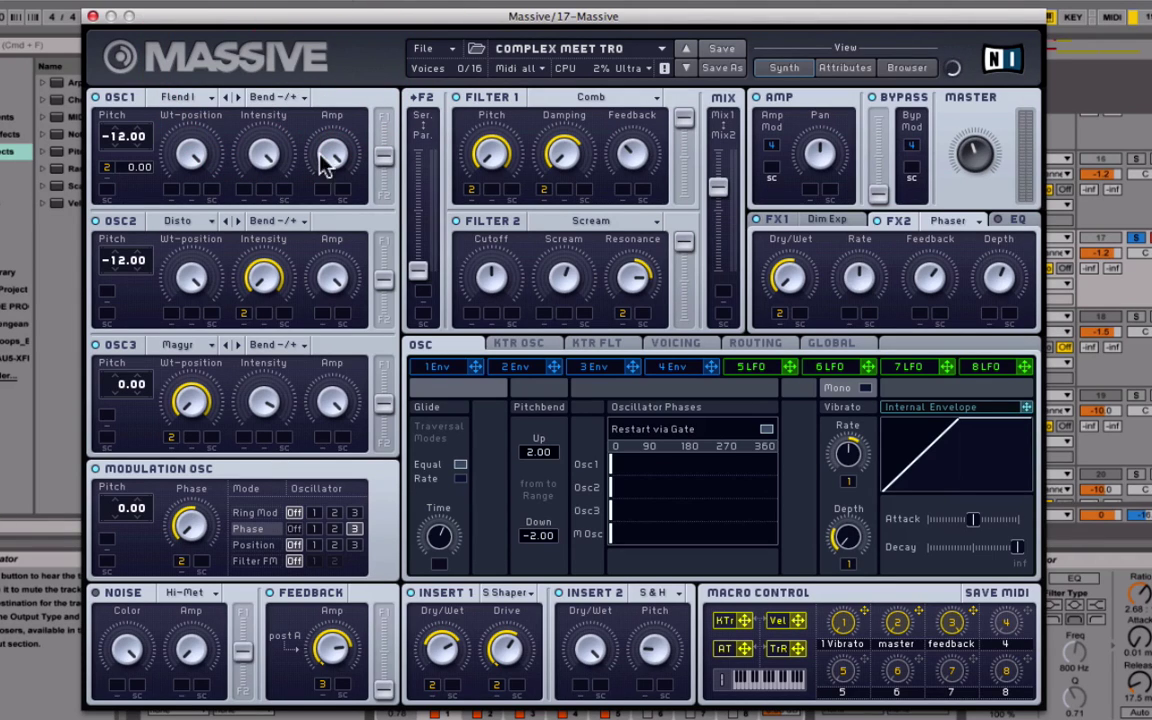
click(288, 99)
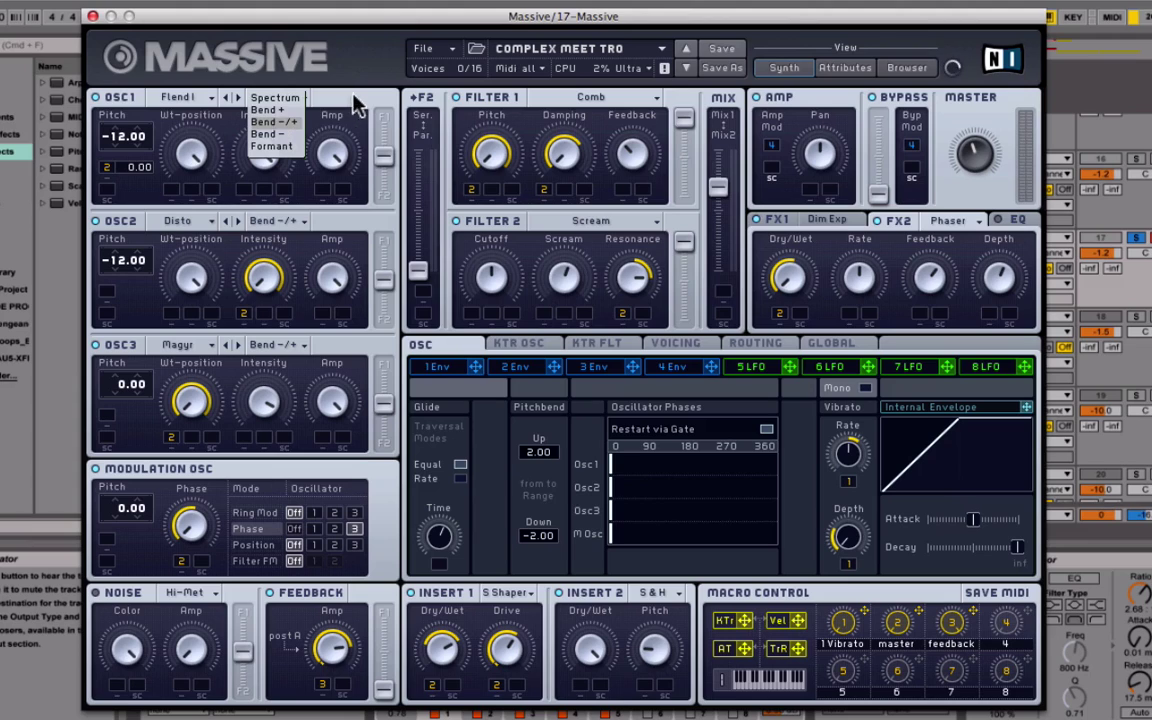
click(312, 83)
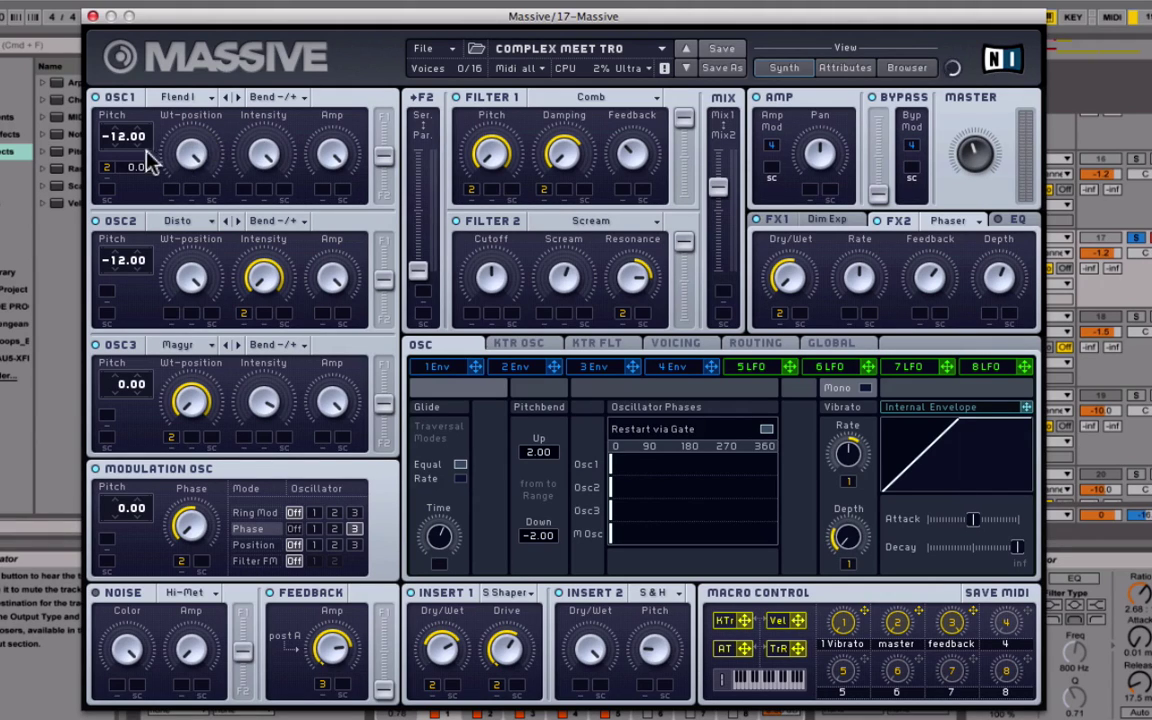
Step: Inspect OSC1's modulation slots and pitch setting together with the master macro
click(189, 188)
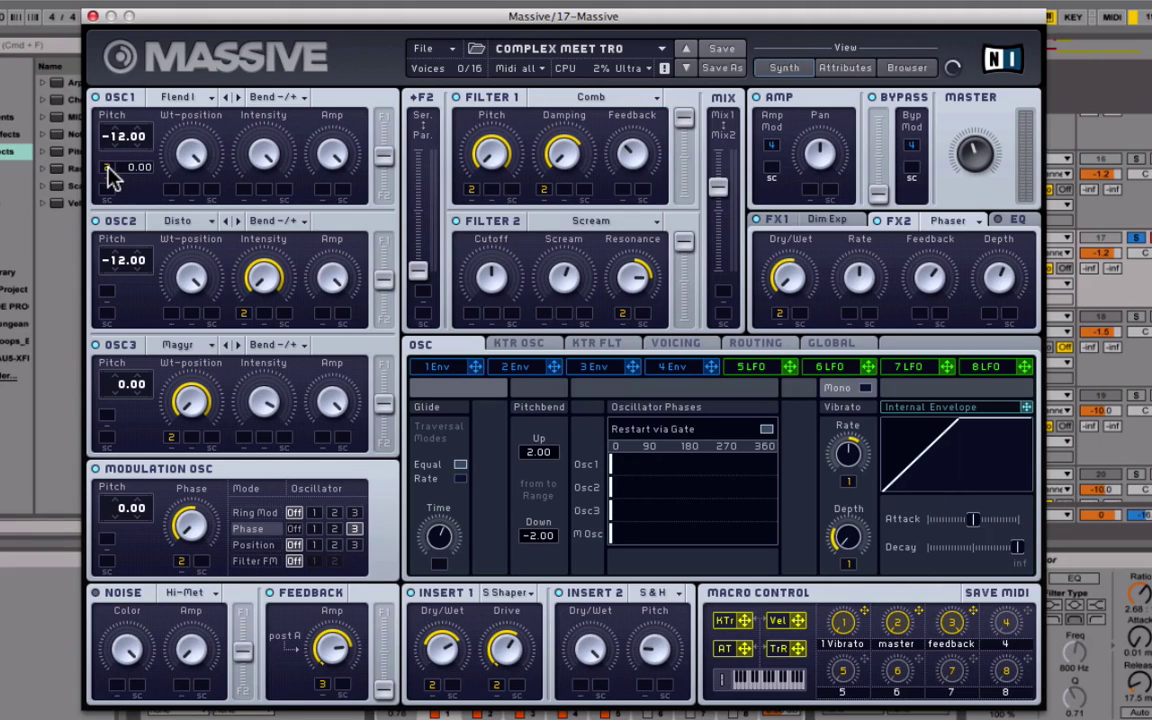
click(910, 624)
click(114, 134)
mouse_move(118, 144)
mouse_down()
mouse_move(129, 117)
mouse_move(117, 138)
mouse_move(133, 166)
mouse_move(150, 77)
mouse_move(150, 196)
mouse_move(142, 110)
mouse_move(141, 178)
mouse_move(152, 78)
mouse_move(134, 180)
mouse_move(131, 121)
mouse_move(132, 139)
mouse_up()
click(114, 146)
Step: Look through the wavetable choices for OSC2, keeping Disto
click(175, 224)
click(118, 226)
click(178, 218)
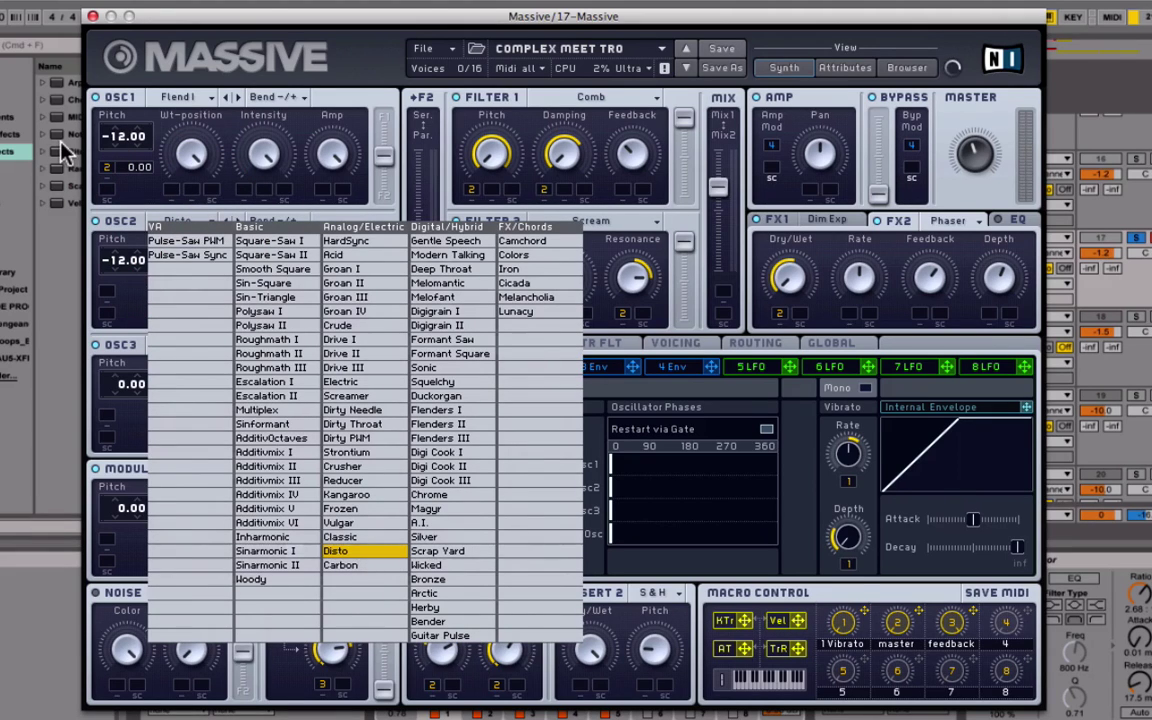
click(110, 224)
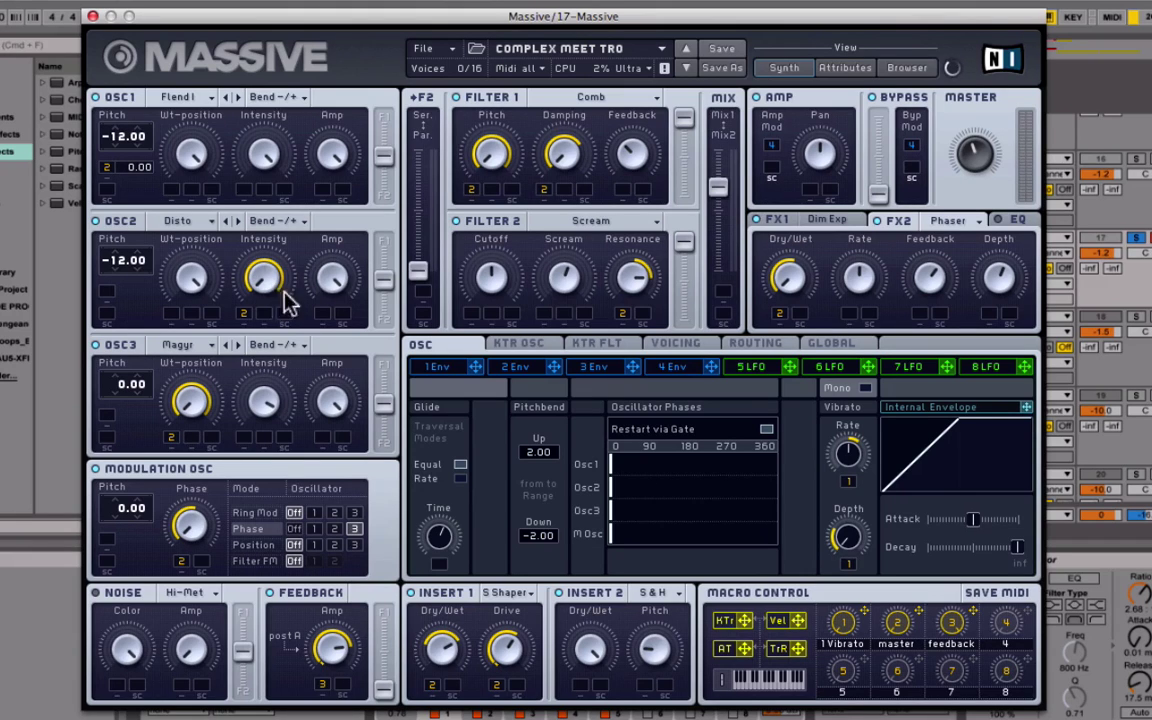
Step: Examine OSC2's Amp knob and compare the wavetable lists of OSC3 and OSC2, keeping Magyr and Disto
click(330, 283)
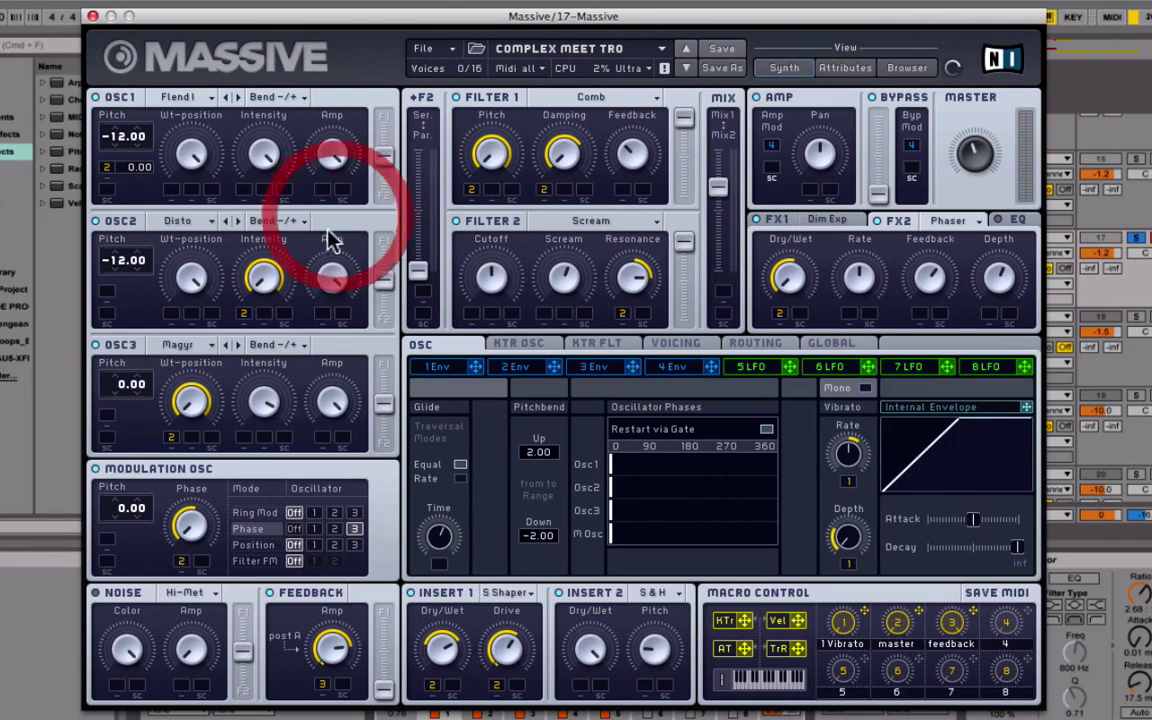
click(174, 349)
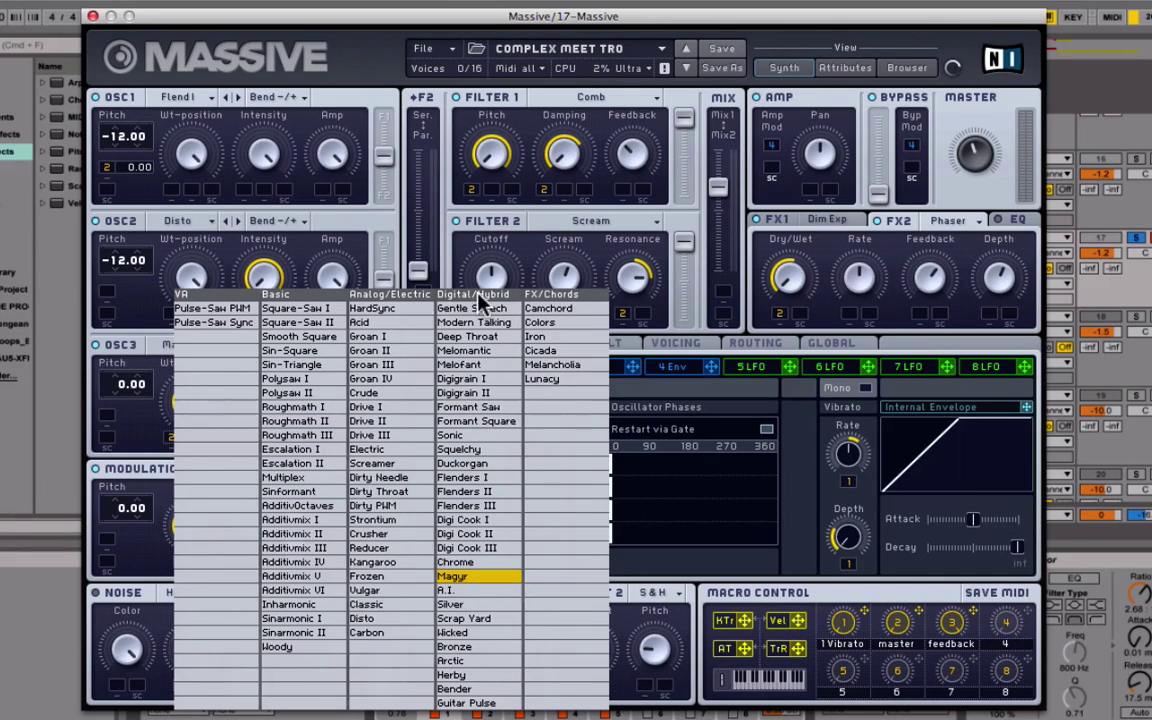
click(120, 345)
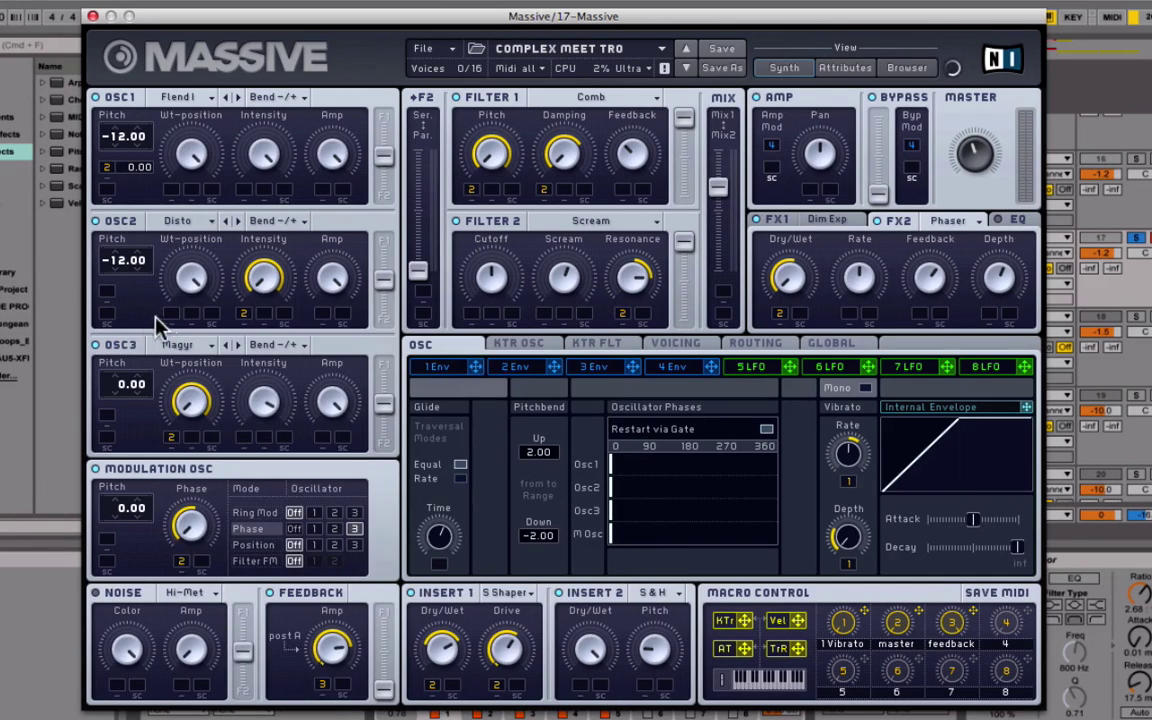
click(176, 221)
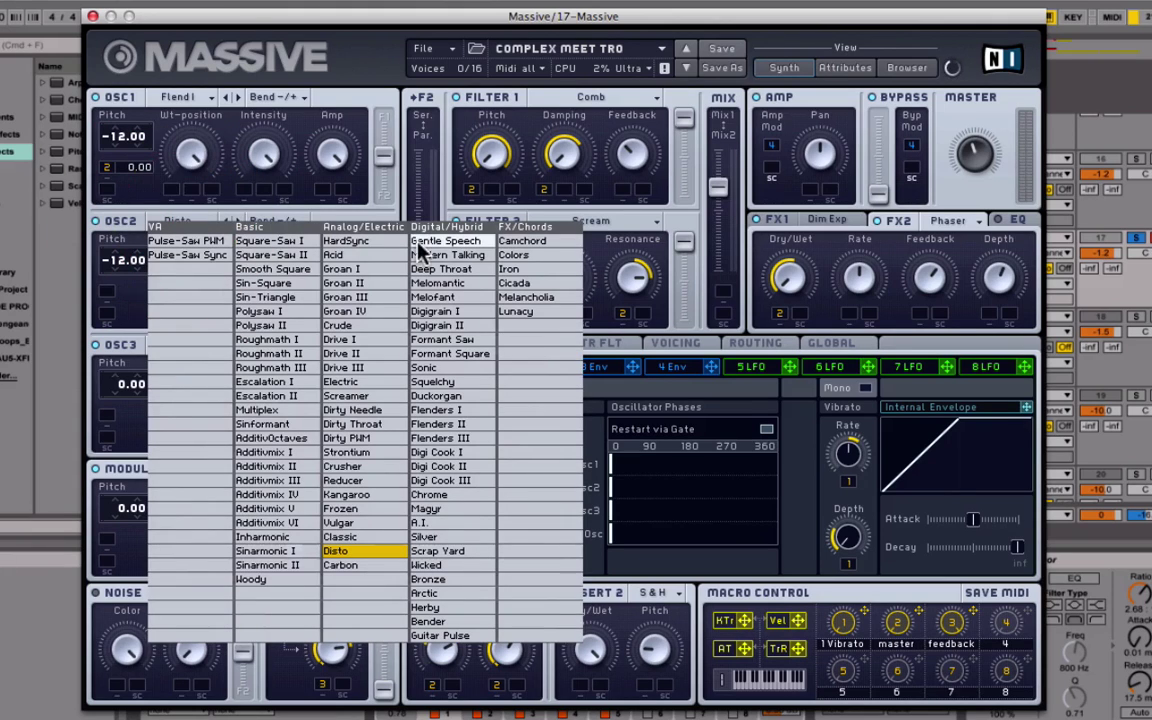
click(113, 195)
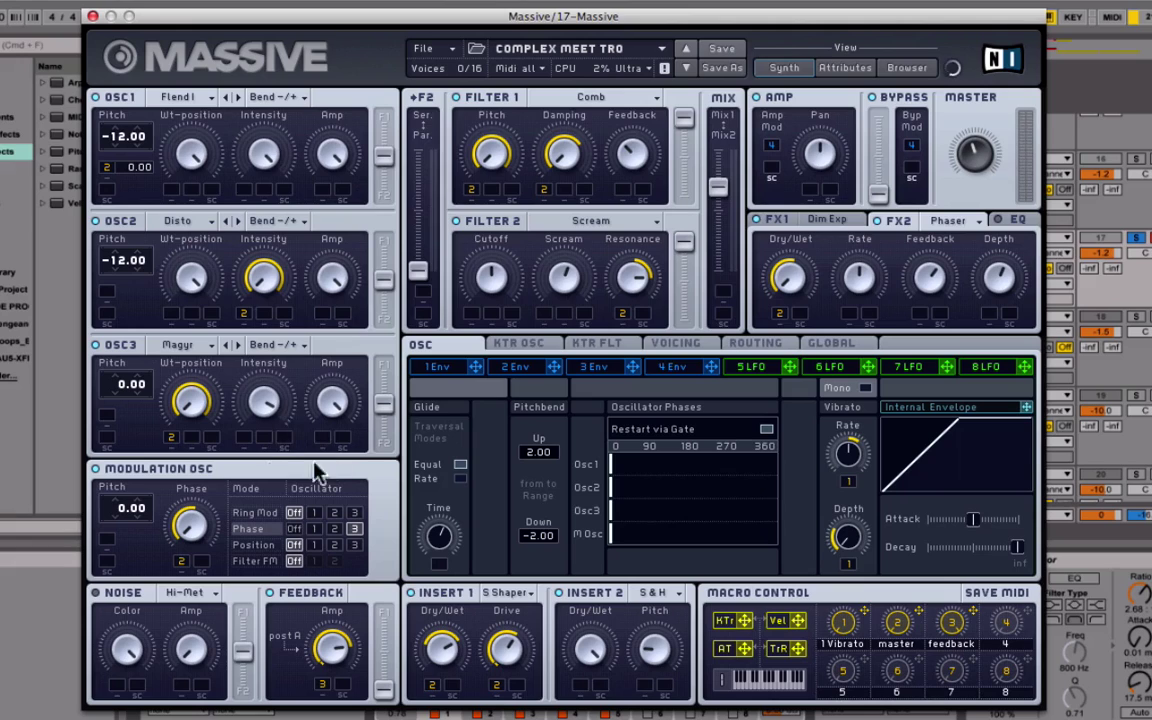
Step: Try ring modulation on oscillators 2 and 3, switch it off, and return the Modulation OSC to phase modulation of oscillator 3
click(264, 406)
click(334, 512)
click(358, 514)
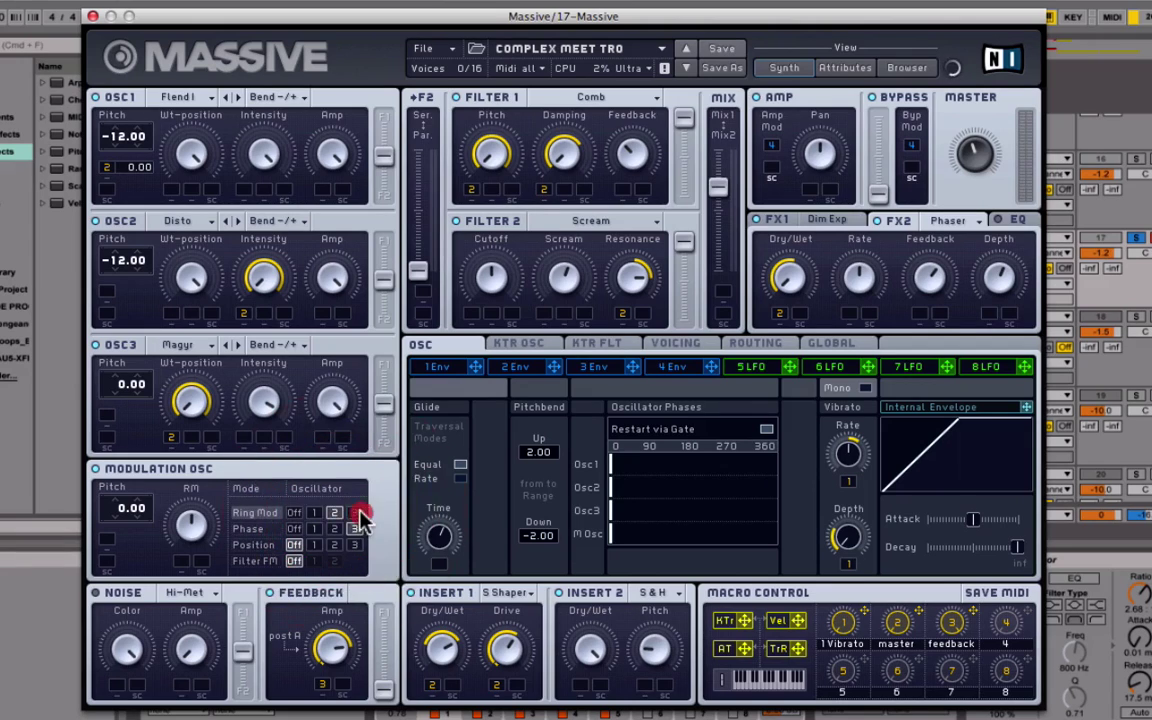
click(294, 512)
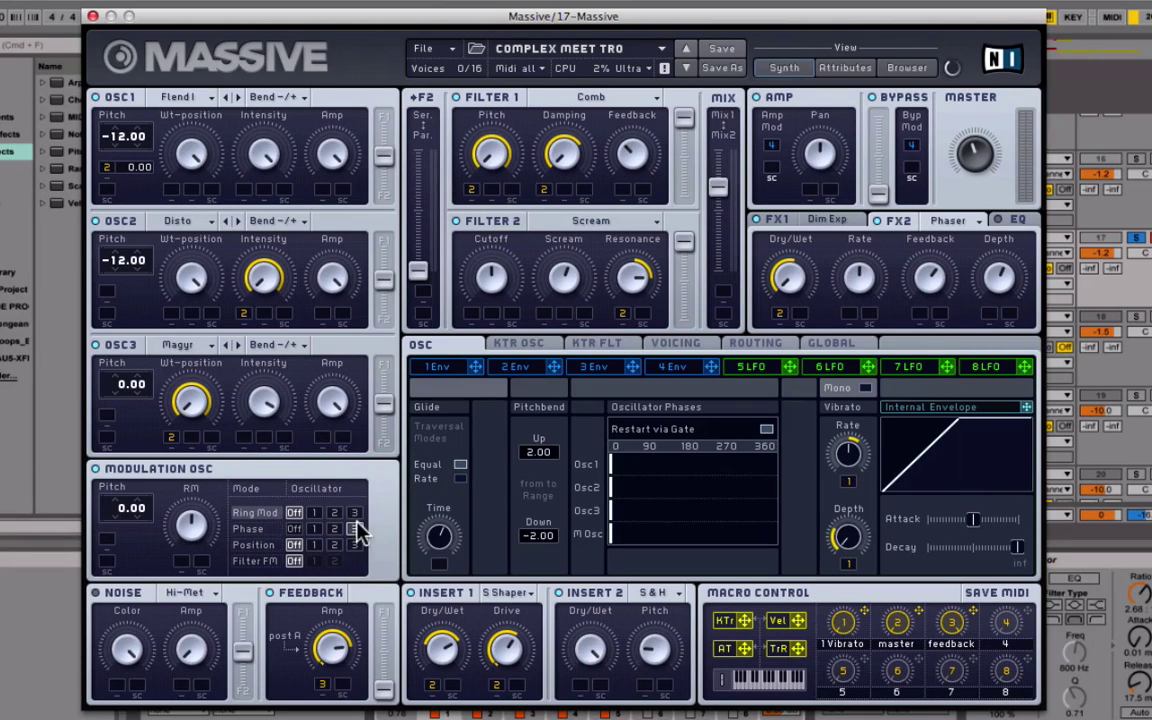
click(355, 529)
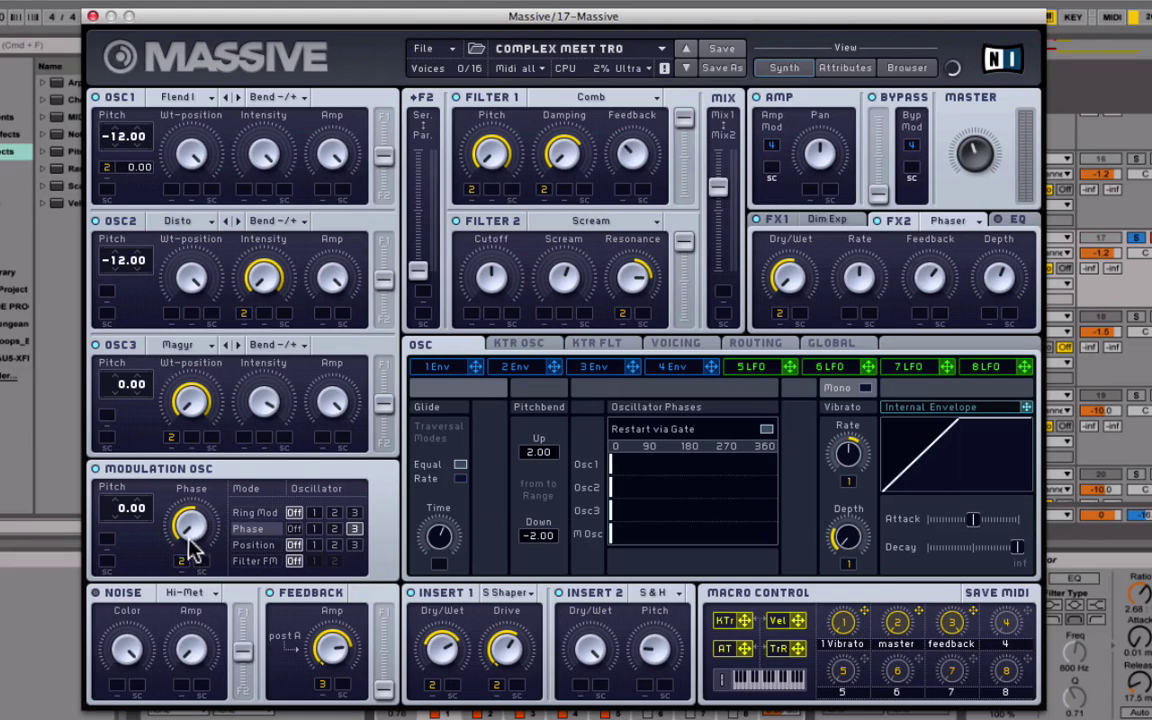
Step: Try out the macro 2 modulation range on the Modulation OSC's Phase knob and check the Feedback routing fader
drag(183, 563, 185, 570)
drag(183, 567, 180, 535)
mouse_move(384, 688)
mouse_down()
mouse_move(390, 607)
mouse_move(385, 690)
mouse_up()
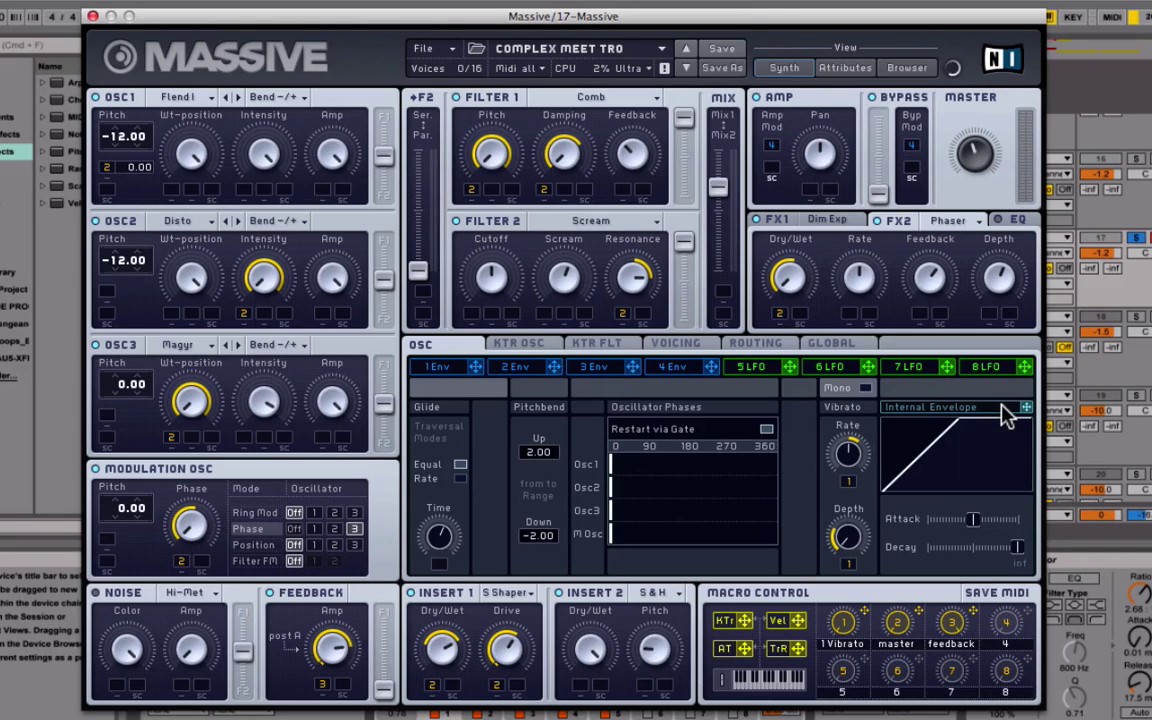
Step: Look through the Filter 1 types, keeping Comb, and check the macro 2 modulation on its Pitch
click(598, 104)
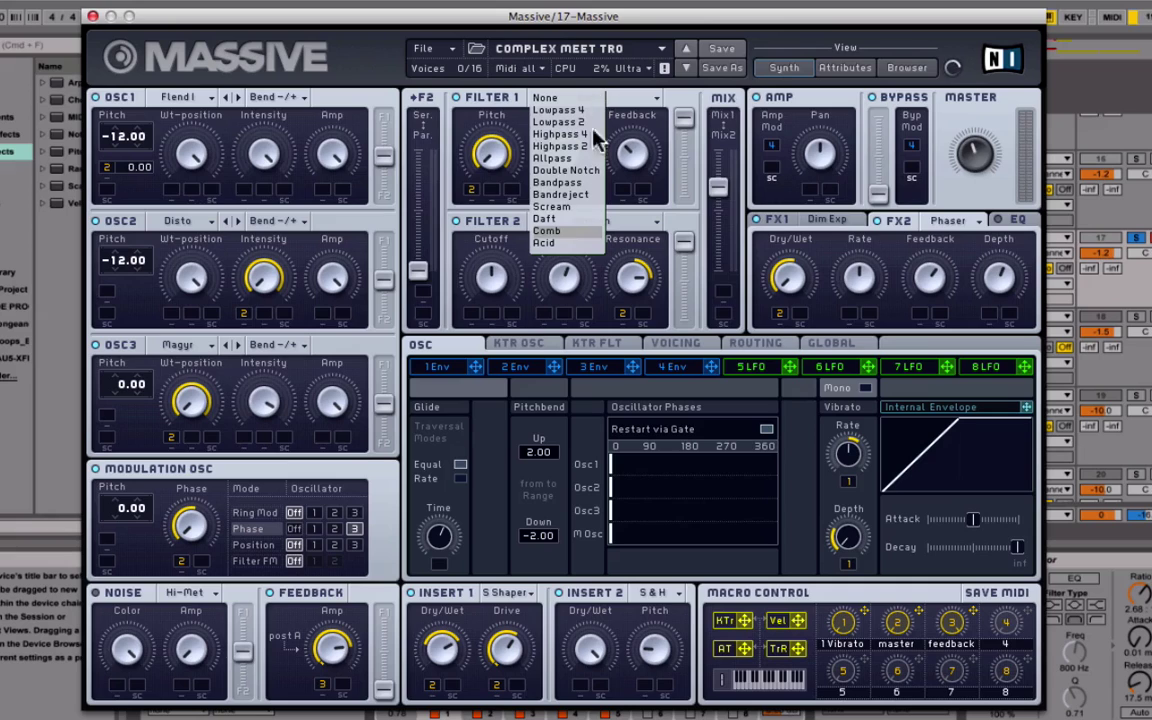
click(503, 105)
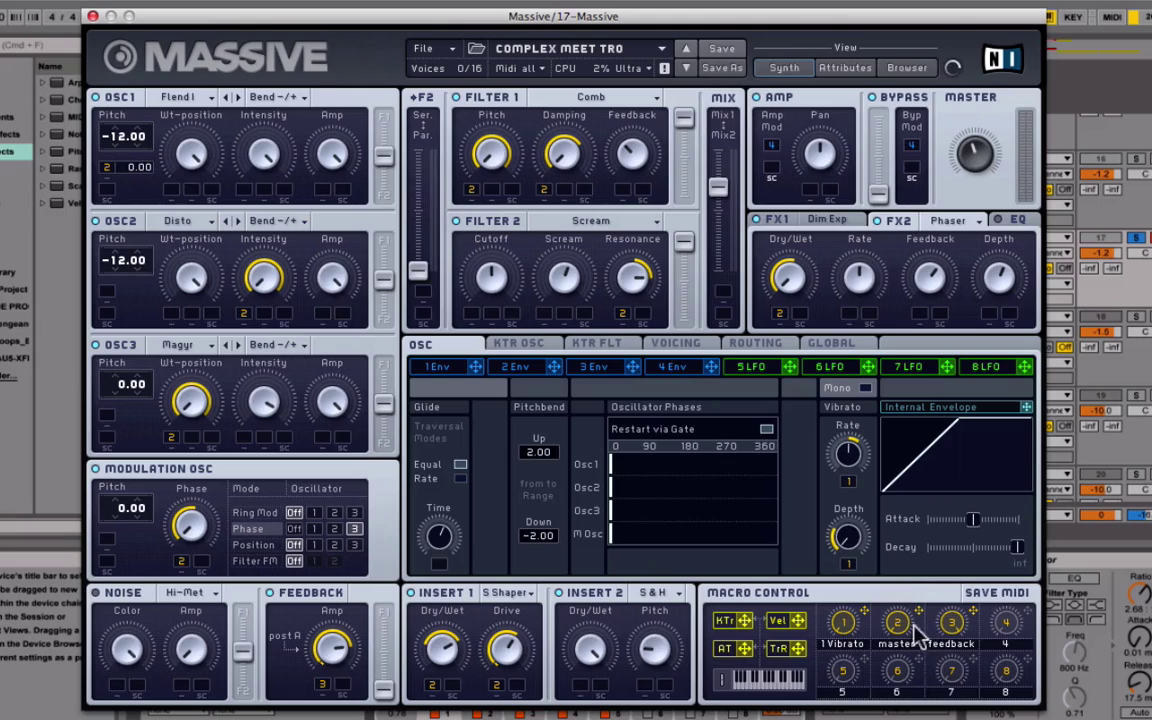
mouse_move(472, 192)
mouse_down()
mouse_move(535, 162)
mouse_move(470, 198)
mouse_up()
Step: Look through the effect types available for Insert 1 and Insert 2, keeping the existing choices
click(496, 594)
click(463, 578)
click(665, 596)
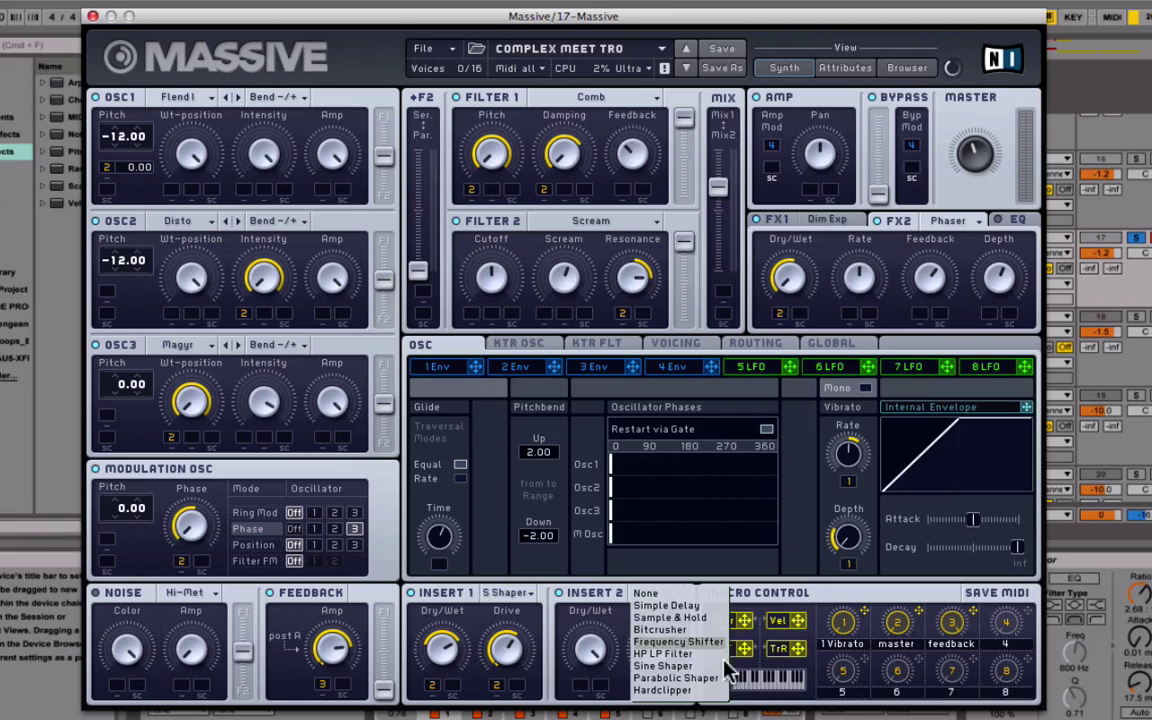
click(600, 598)
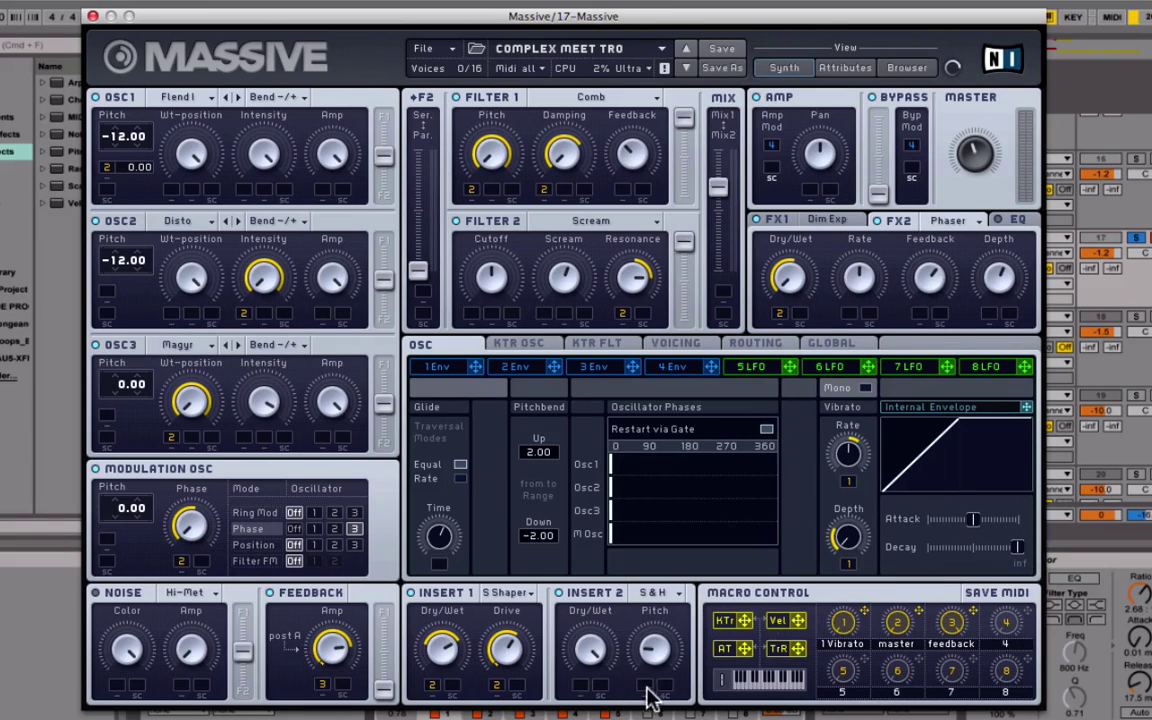
Step: Review the FX1 Dimension Expander and FX2 Phaser settings, and close the Massive window
click(836, 220)
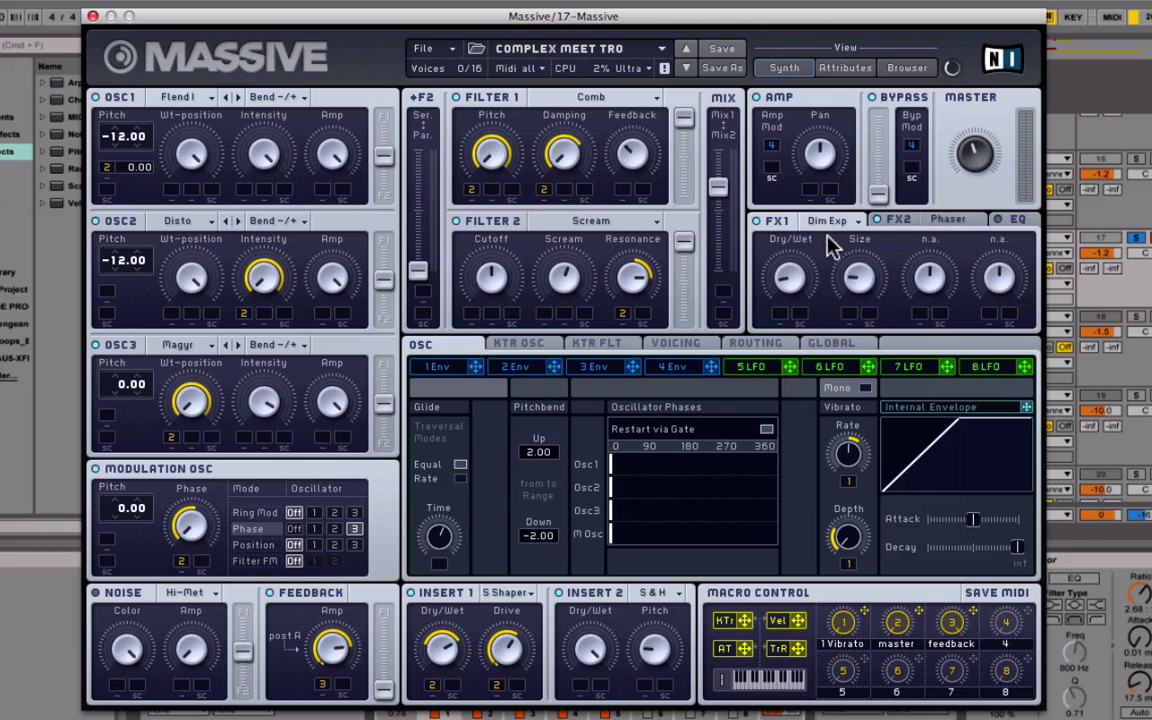
drag(880, 285, 859, 288)
click(964, 228)
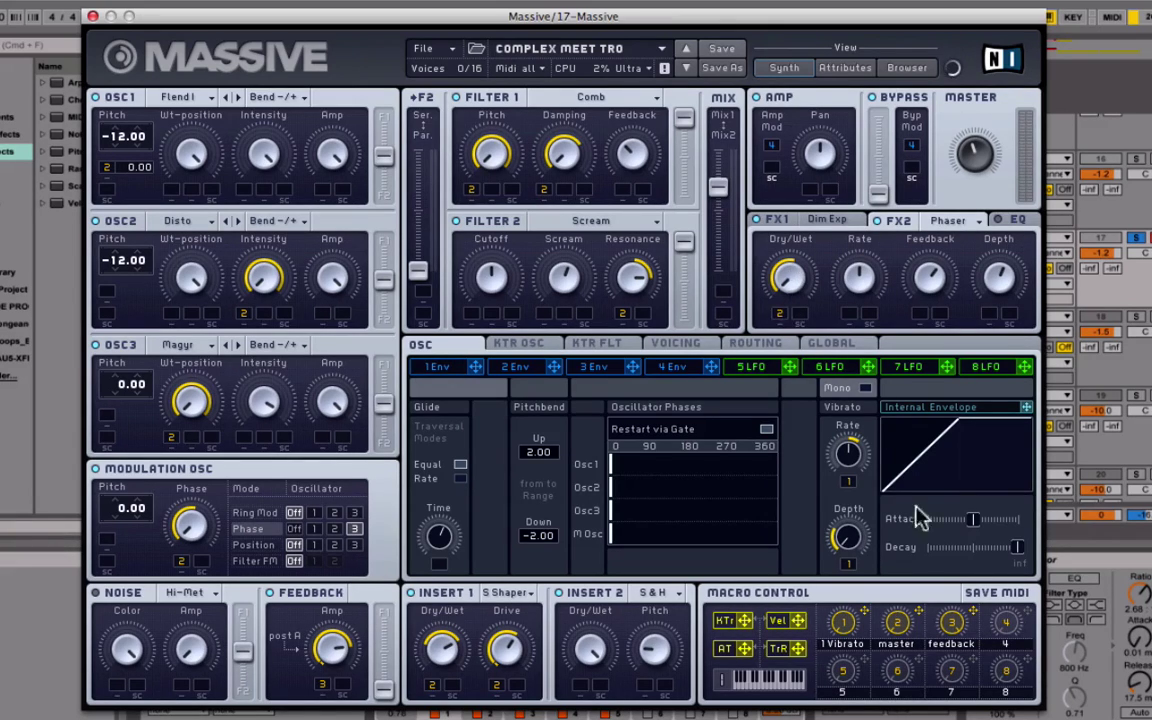
drag(773, 280, 793, 308)
click(92, 16)
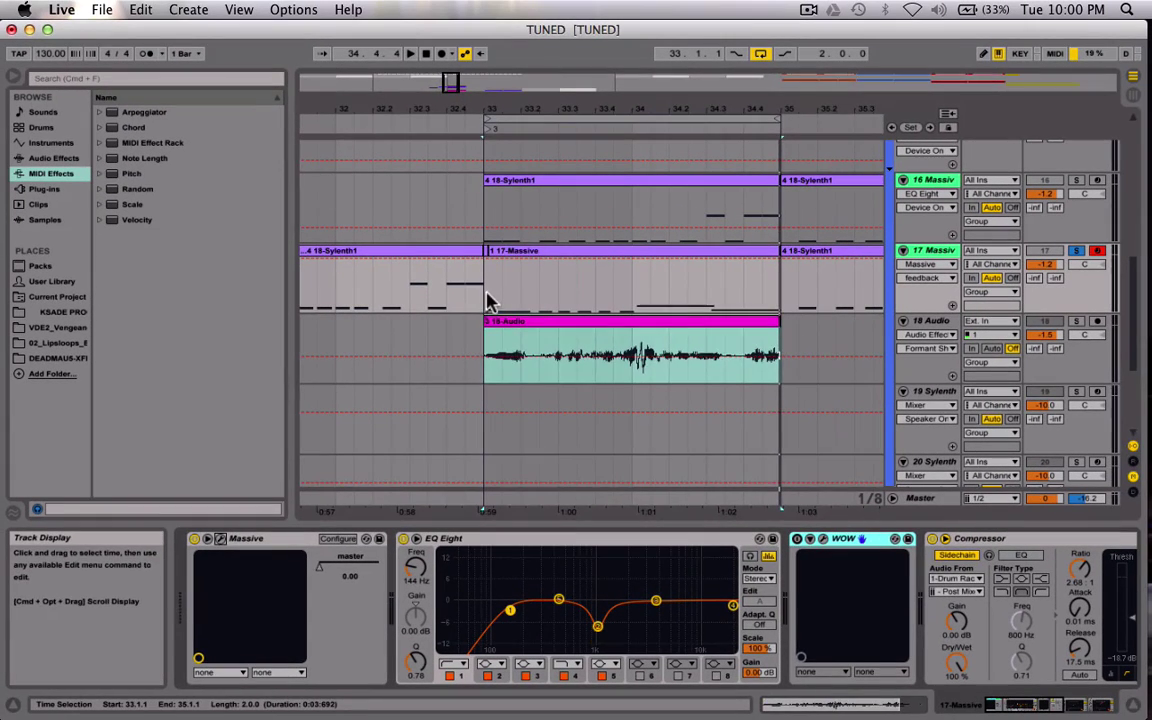
Step: Try out Massive's master macro slider and check the synth's patch window once more
click(477, 287)
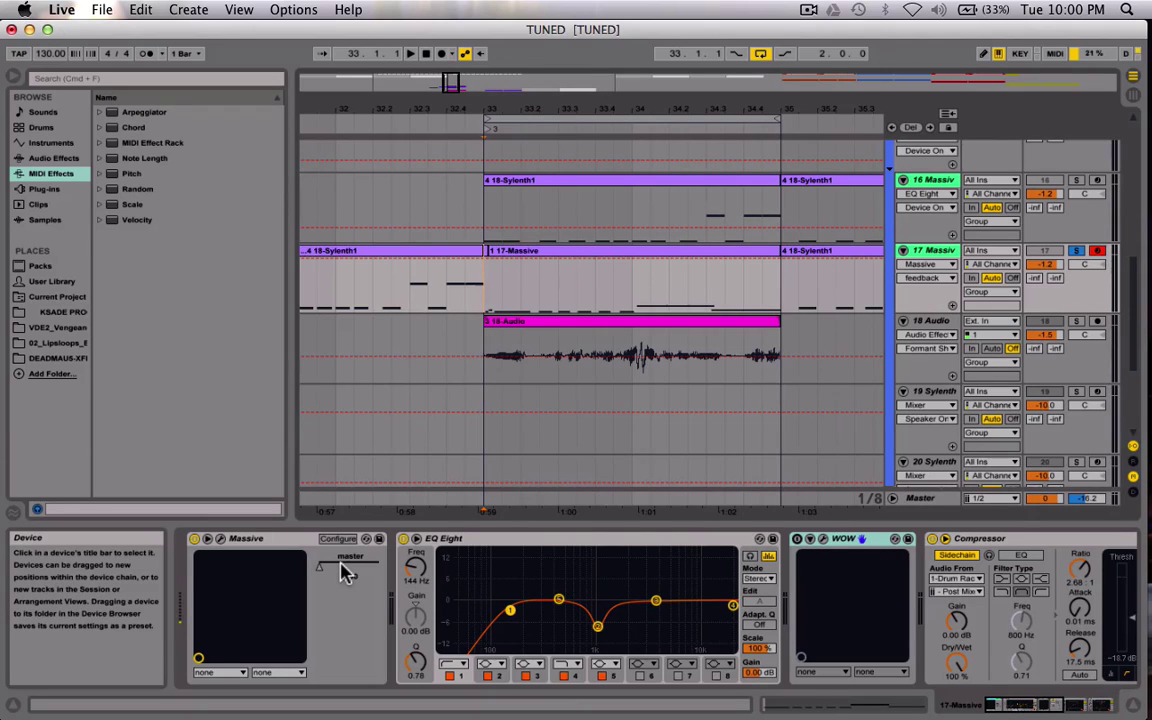
drag(321, 570, 333, 615)
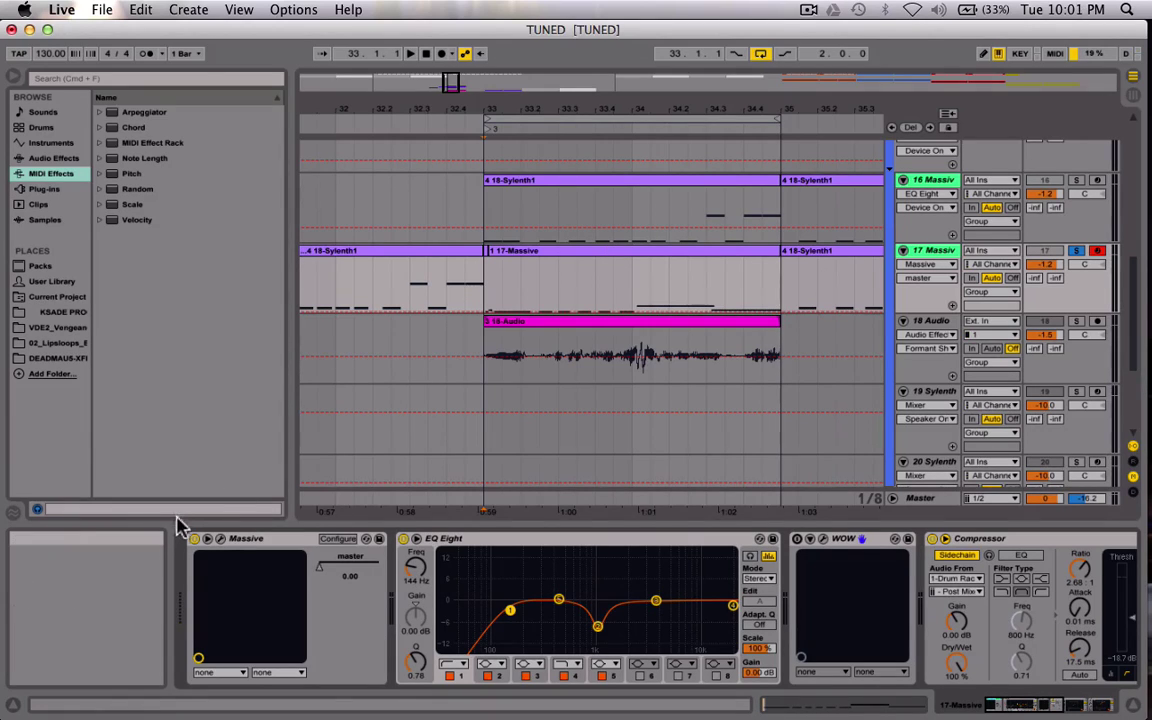
click(221, 539)
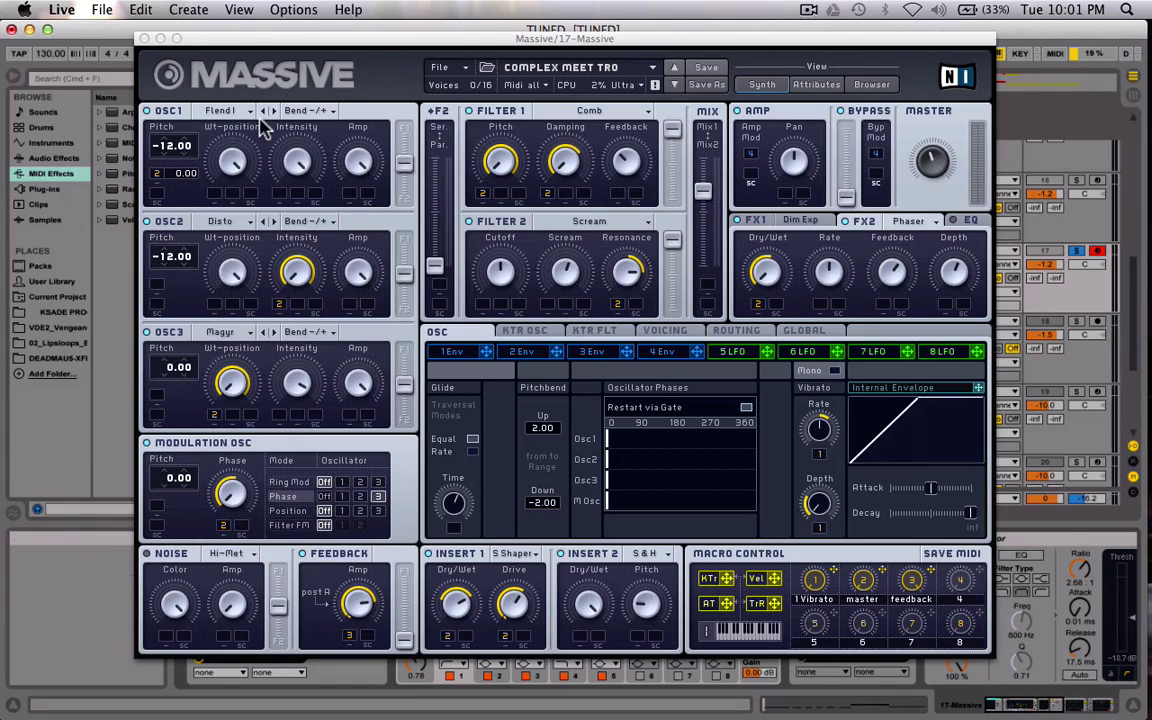
click(145, 38)
Step: Display the automation of Massive's master parameter on the 17 Massive track and play the loop
click(935, 266)
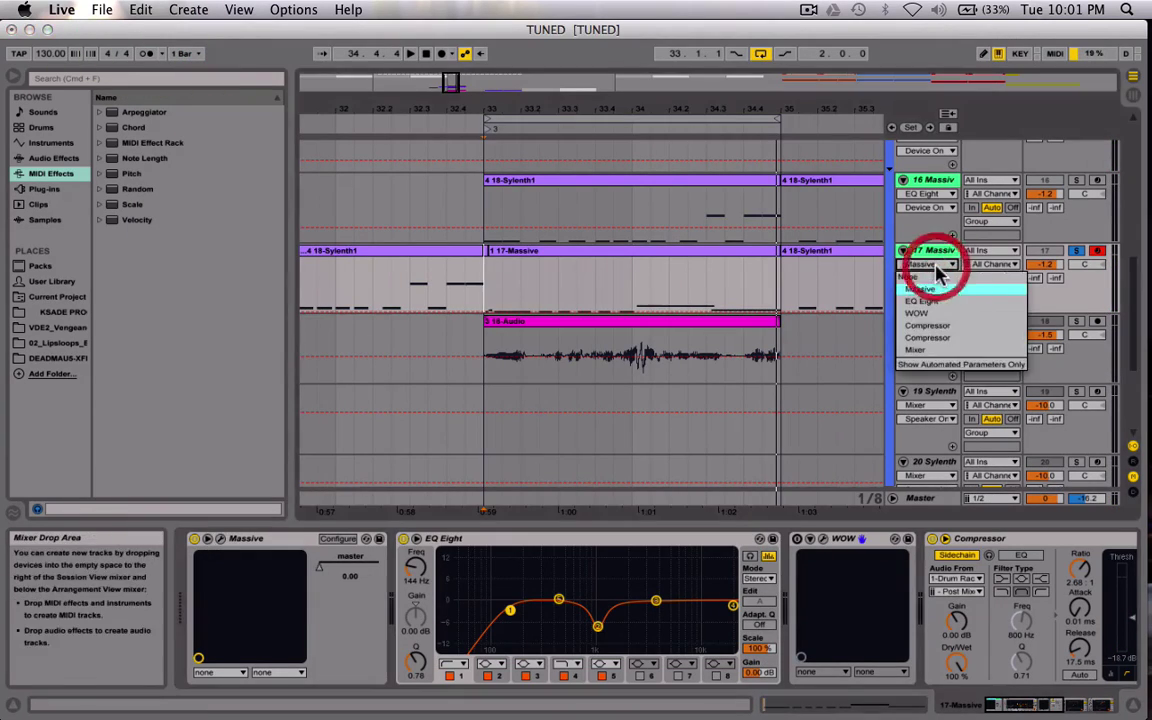
click(938, 267)
click(926, 278)
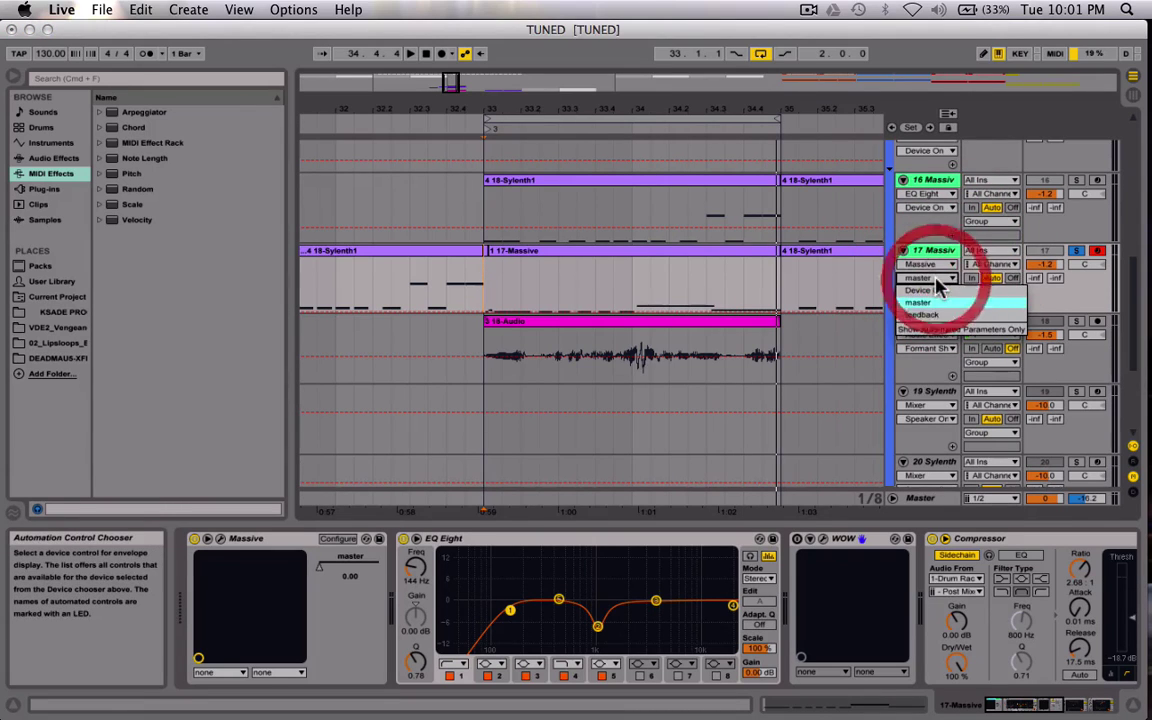
click(912, 298)
key(space)
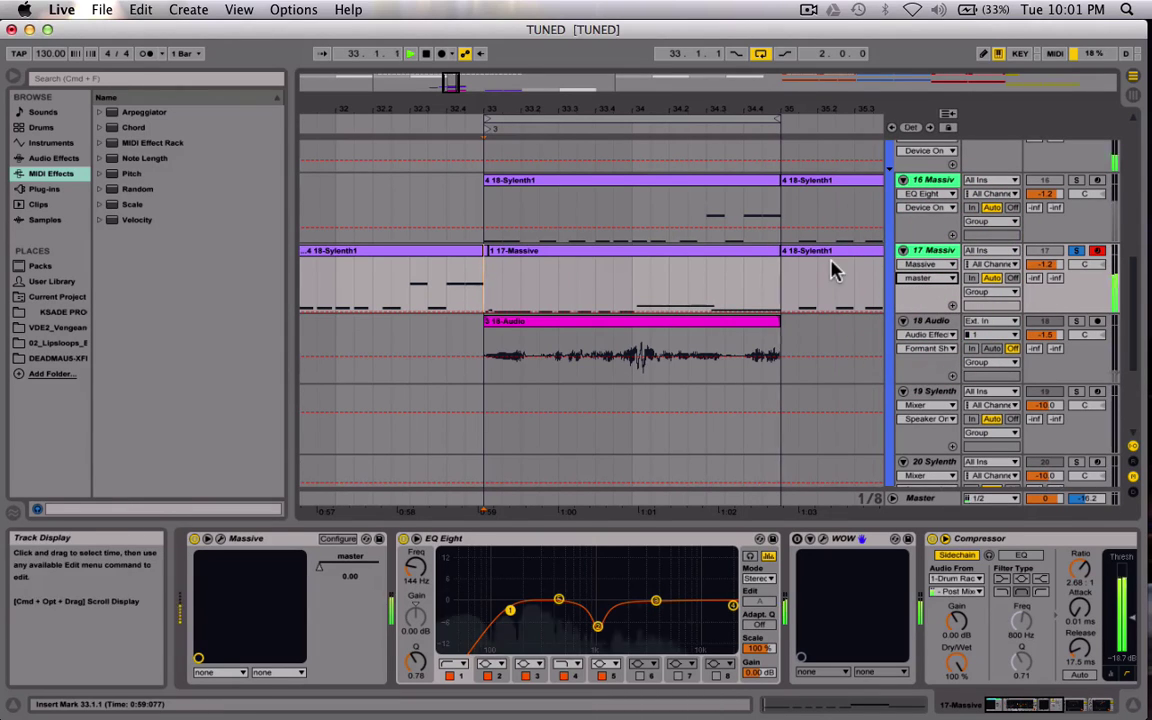
Step: Inspect the 17-Massive MIDI clip's notes and its 2 - Breath controller envelope, and return to the device chain
double_click(660, 258)
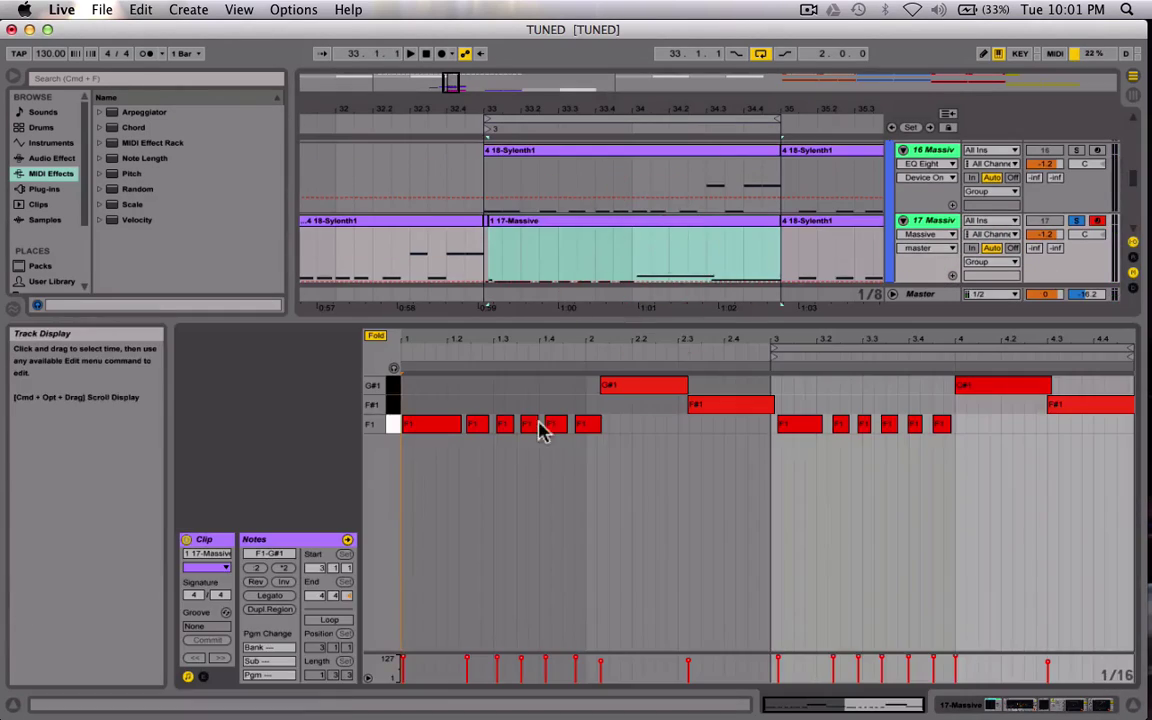
click(204, 679)
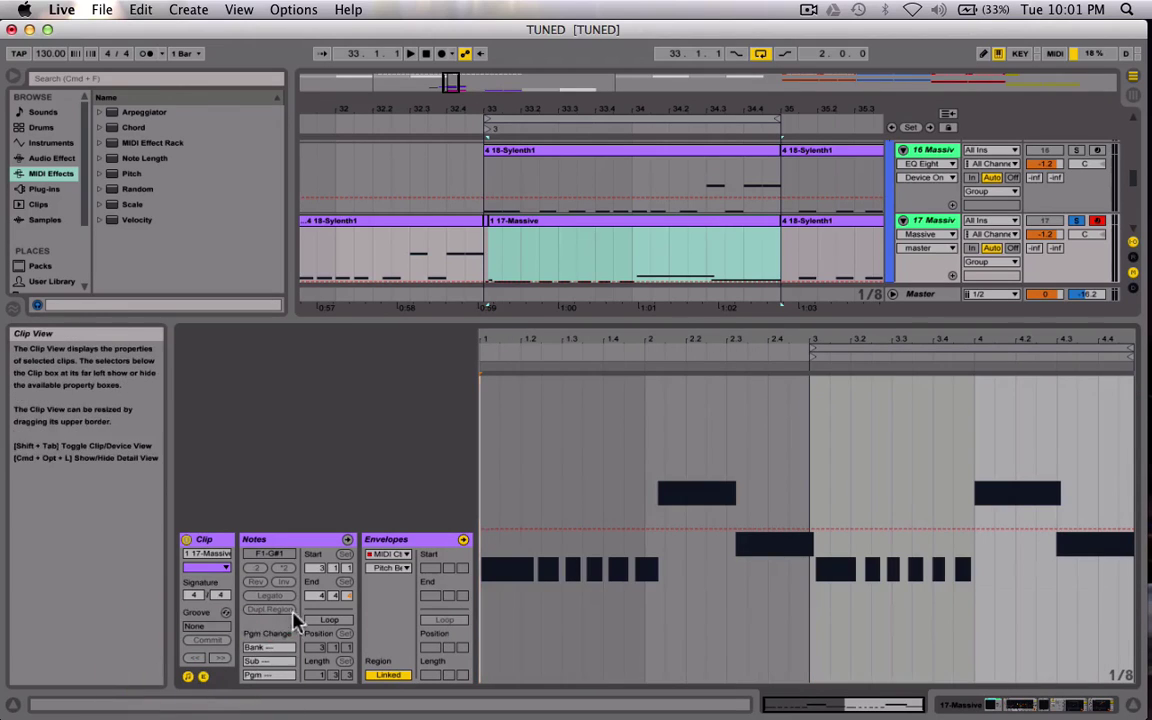
click(388, 574)
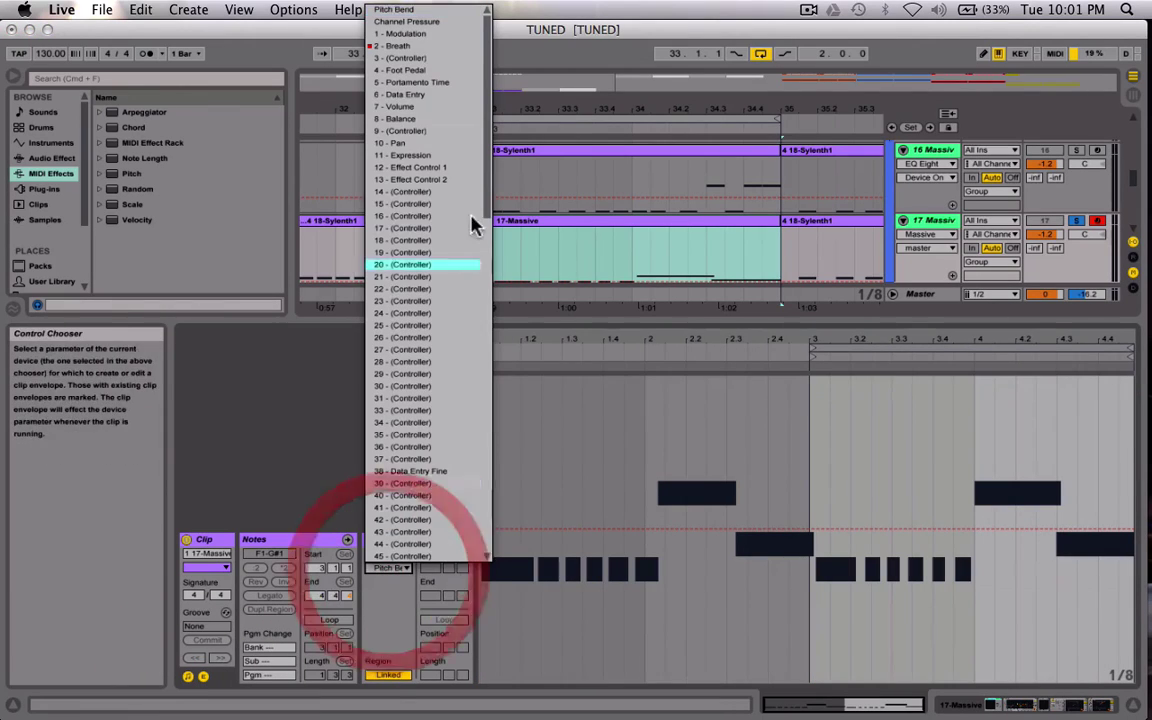
click(421, 46)
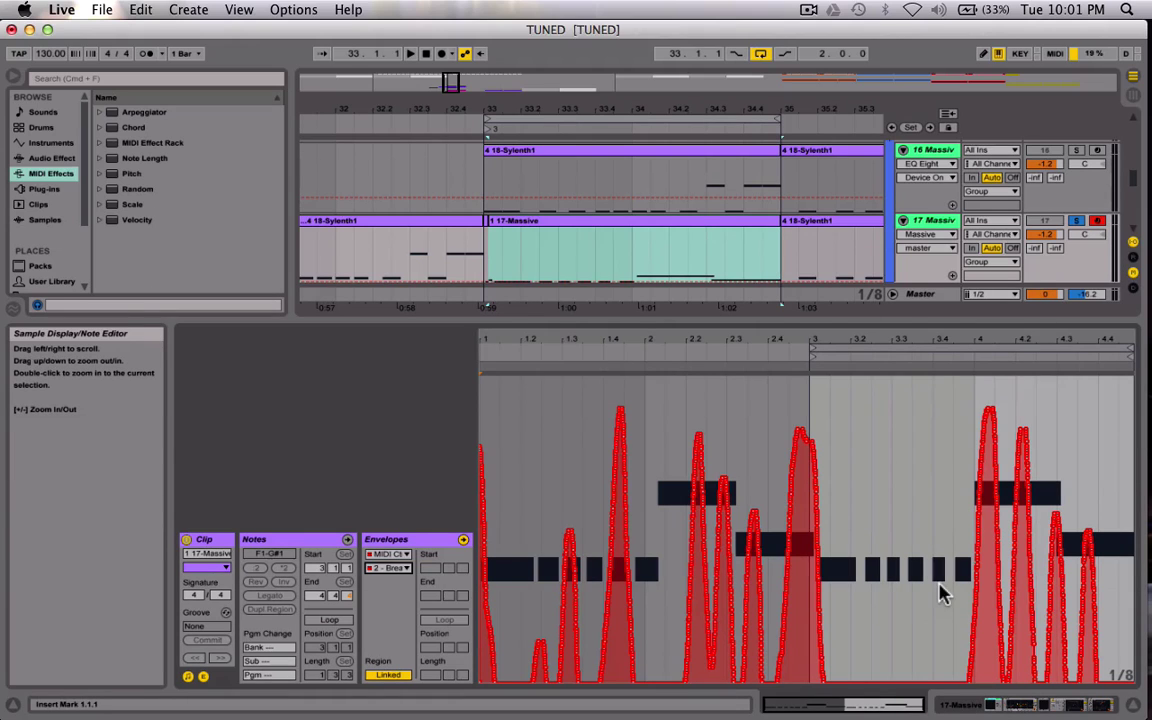
key(shift+Tab)
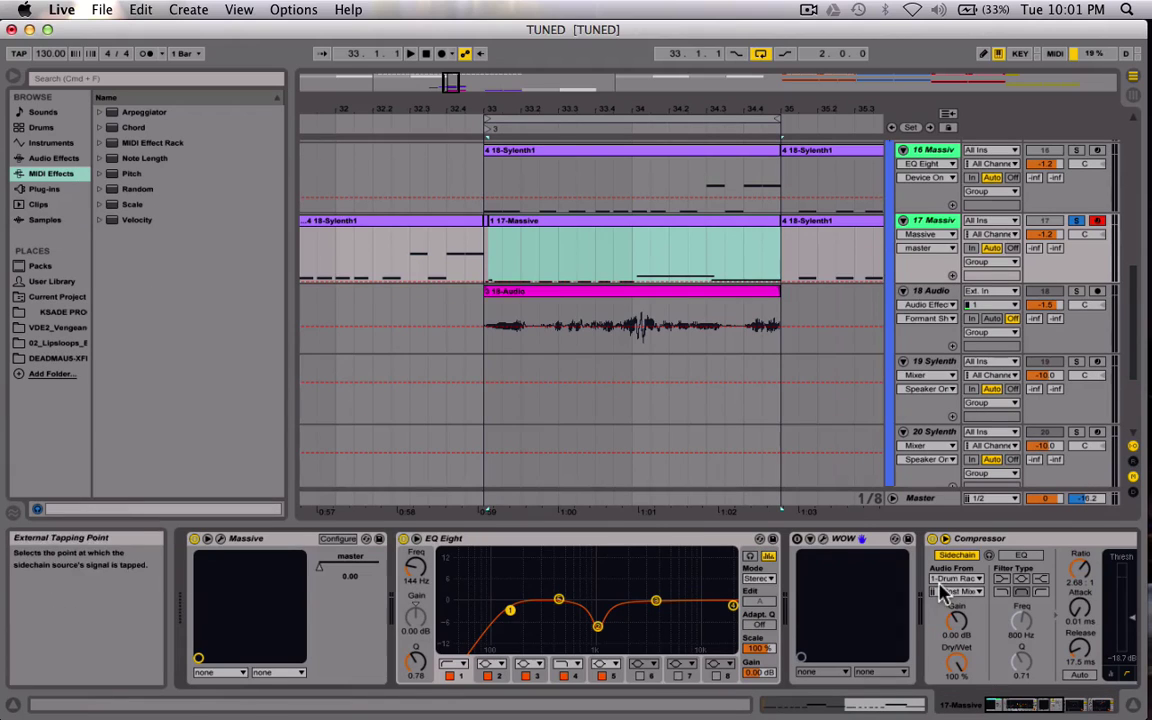
Step: Activate the WOW device on the 17 Massive track while the loop plays
click(655, 228)
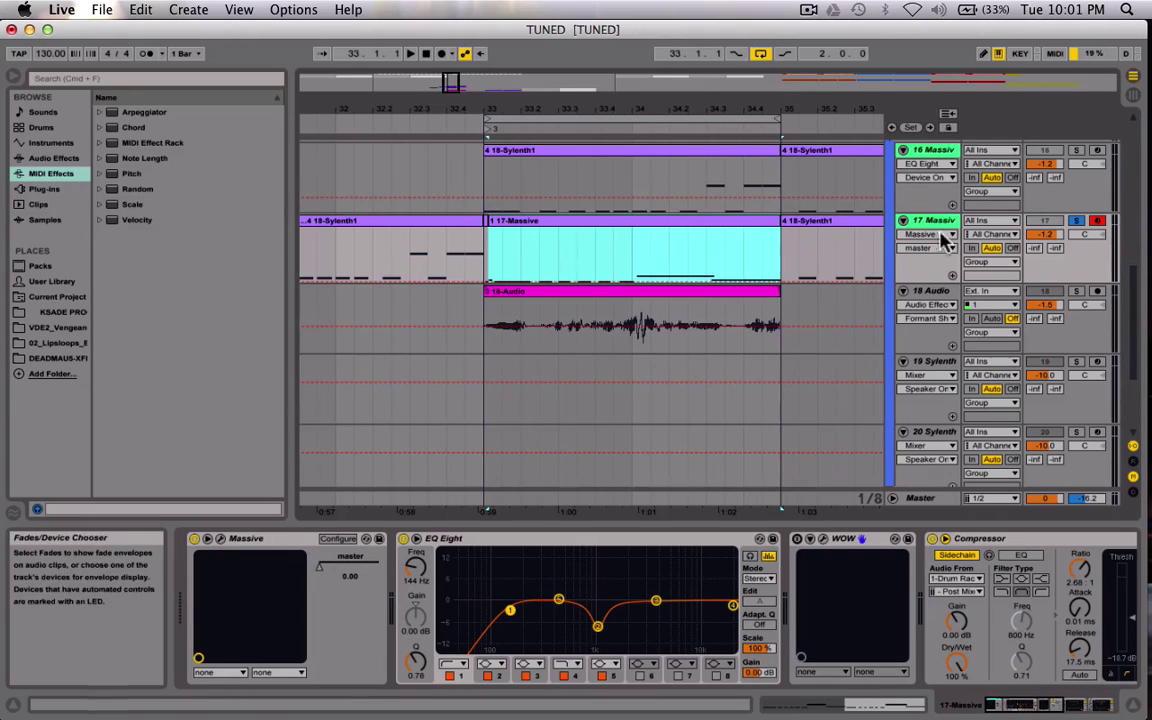
click(928, 219)
scroll(808, 645, right, 3)
scroll(808, 645, left, 5)
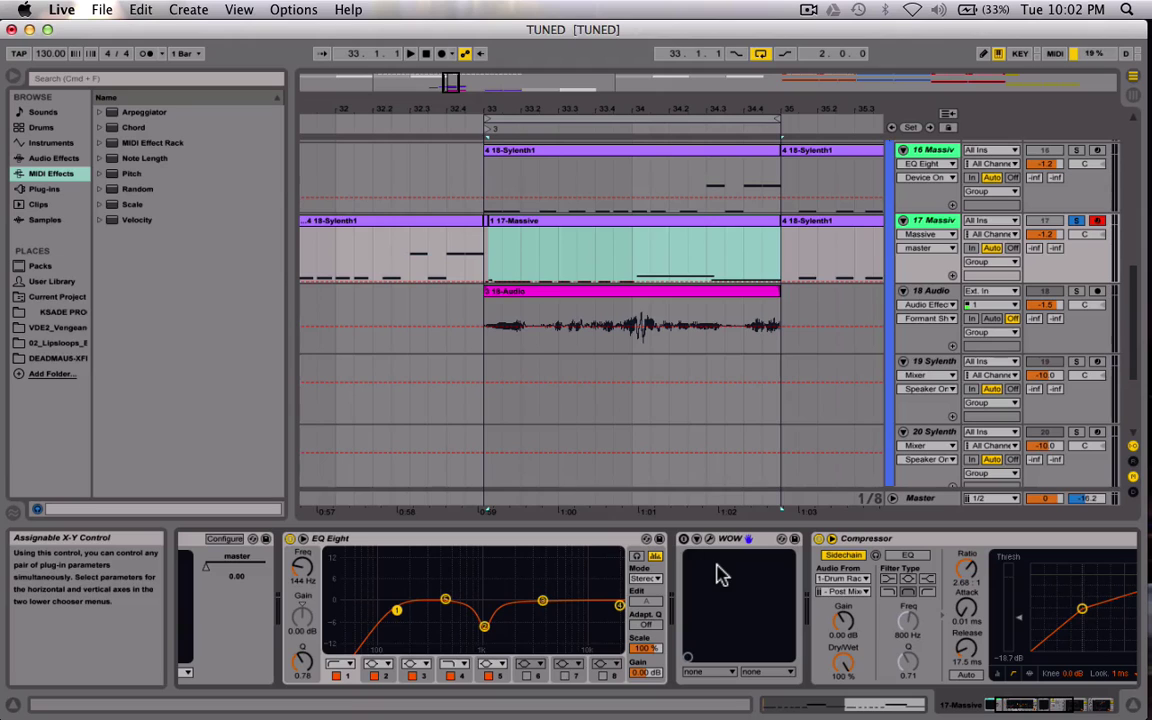
key(space)
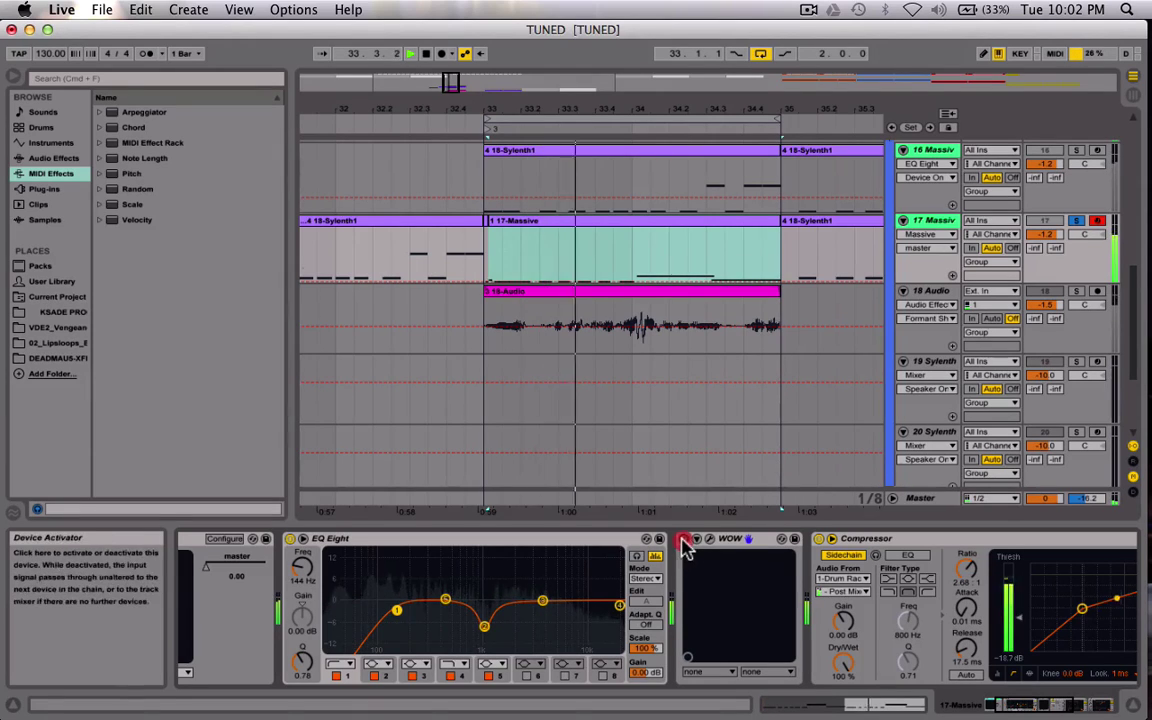
click(685, 548)
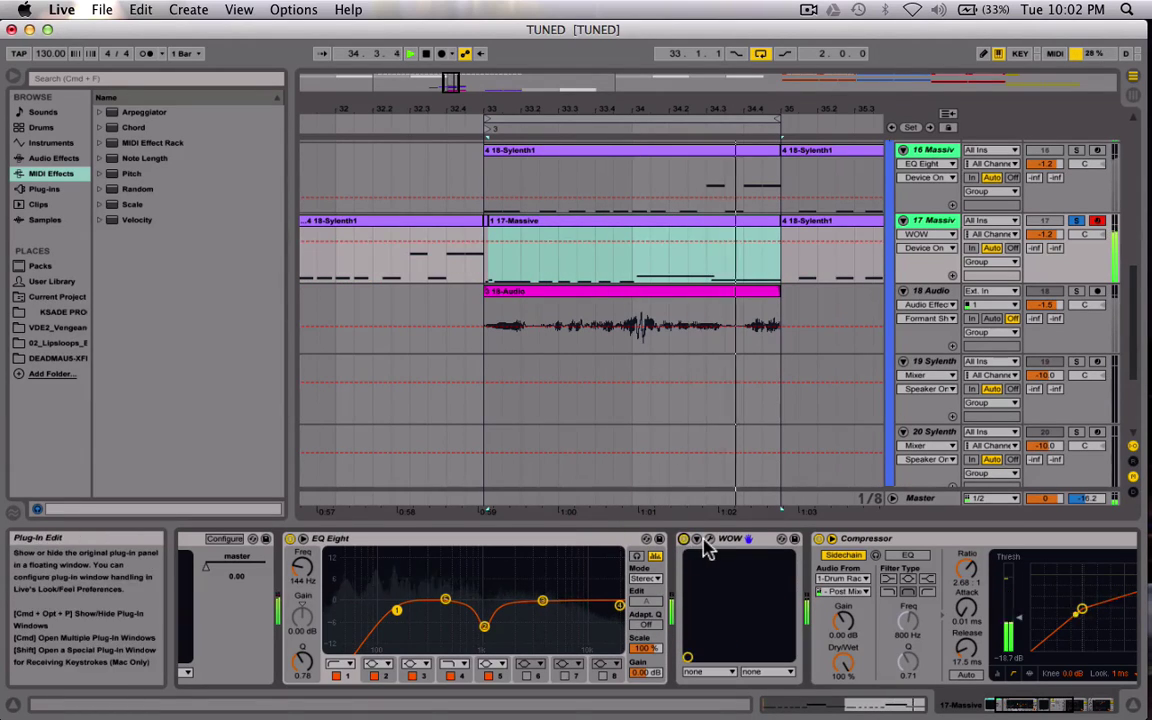
Step: Open the WOW plug-in window and look through its Vowel and User presets, keeping BASIC WOW
click(707, 541)
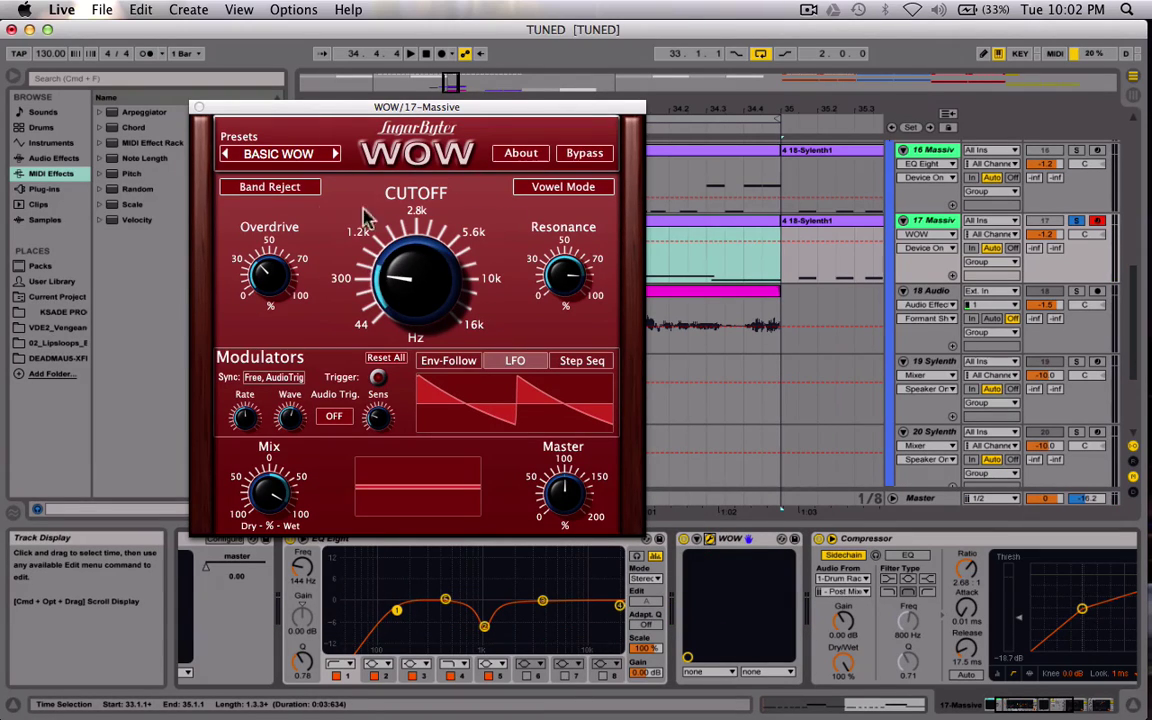
click(304, 157)
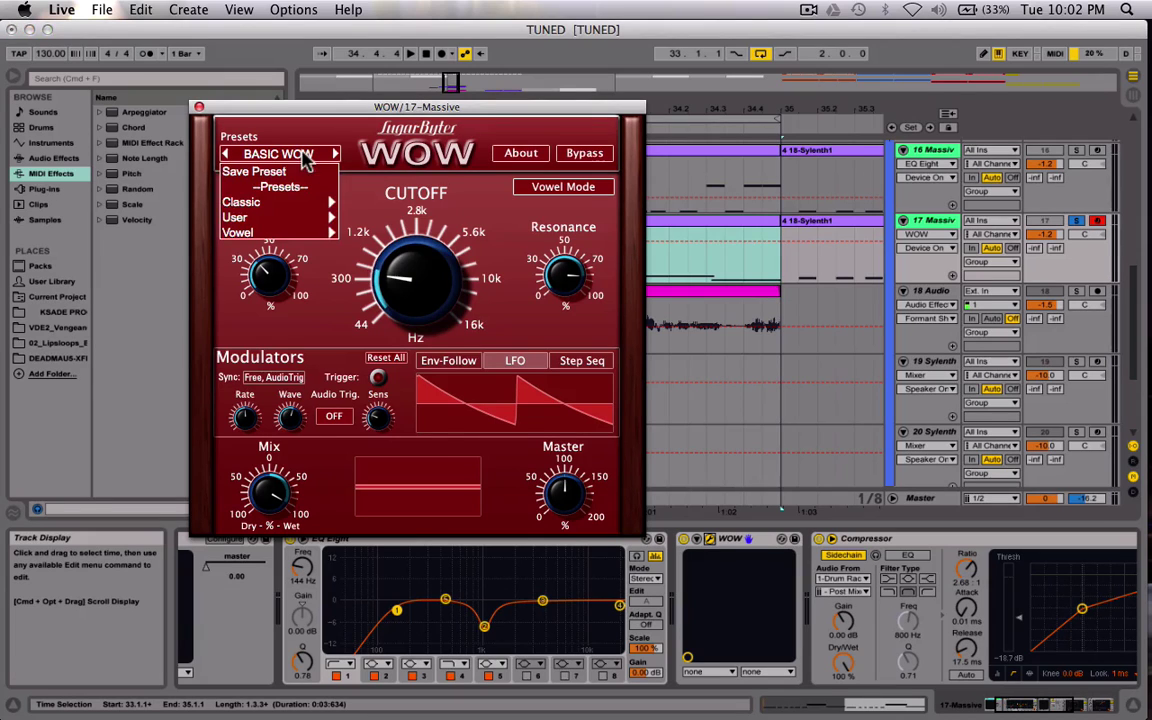
mouse_move(266, 233)
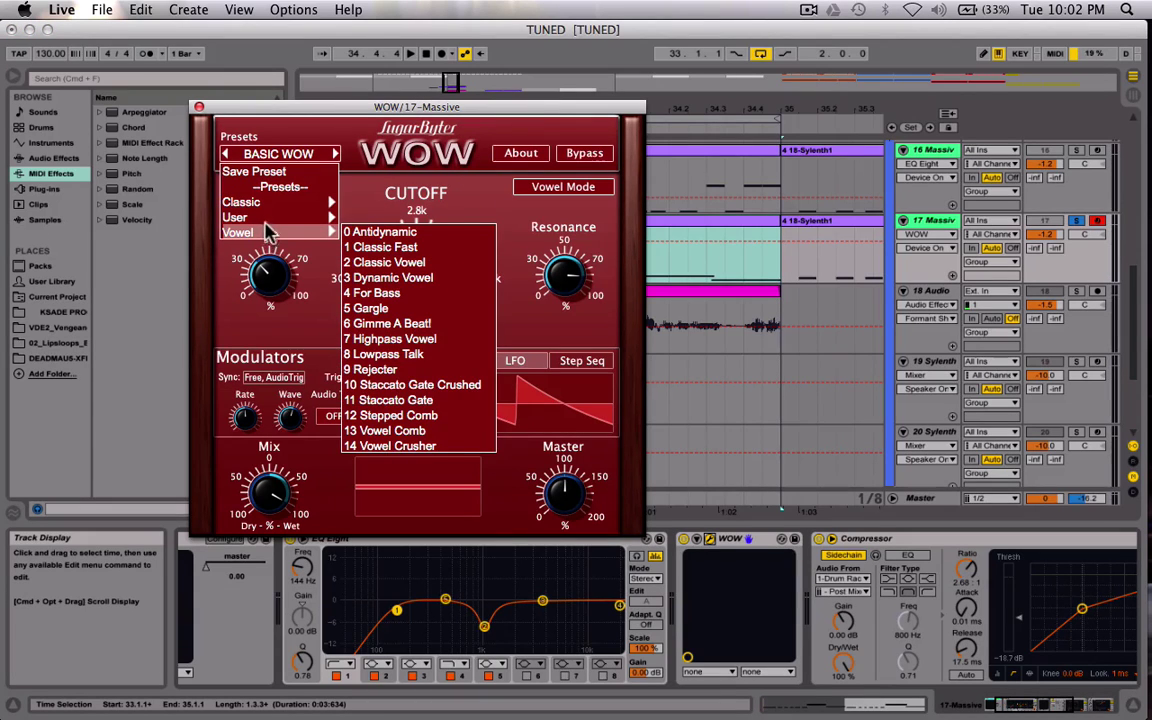
mouse_move(303, 224)
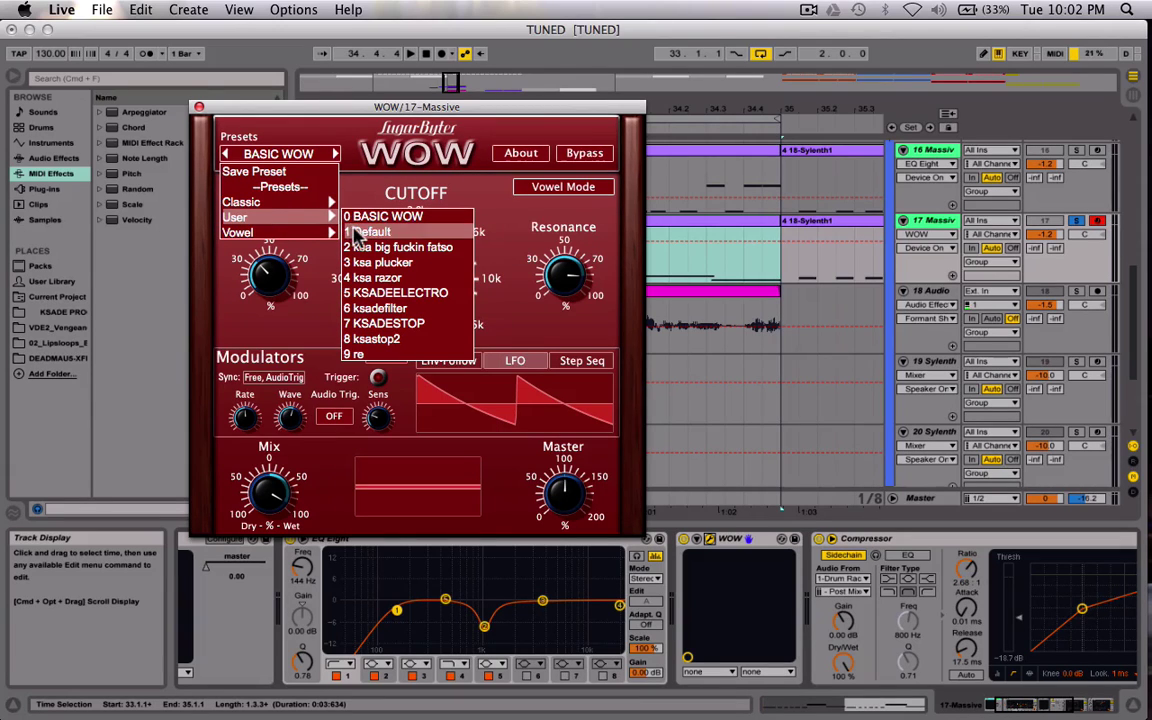
click(393, 188)
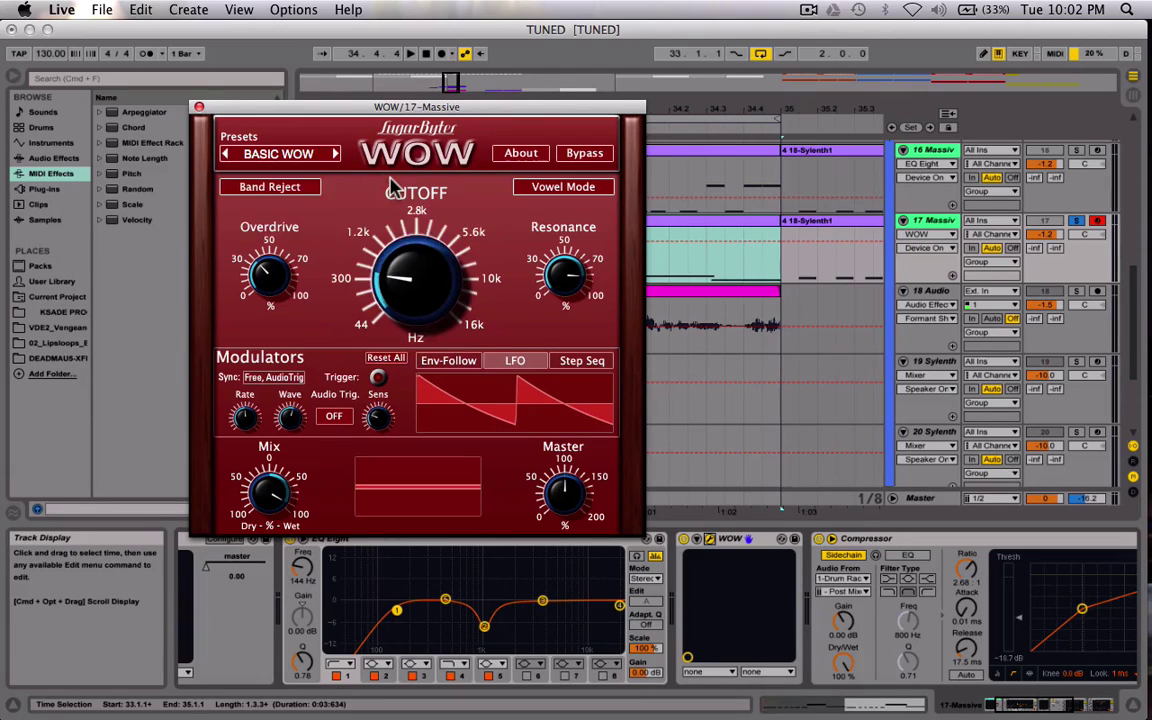
Step: Look through WOW's filter types, keeping Band Reject, and check the Overdrive knob
click(295, 189)
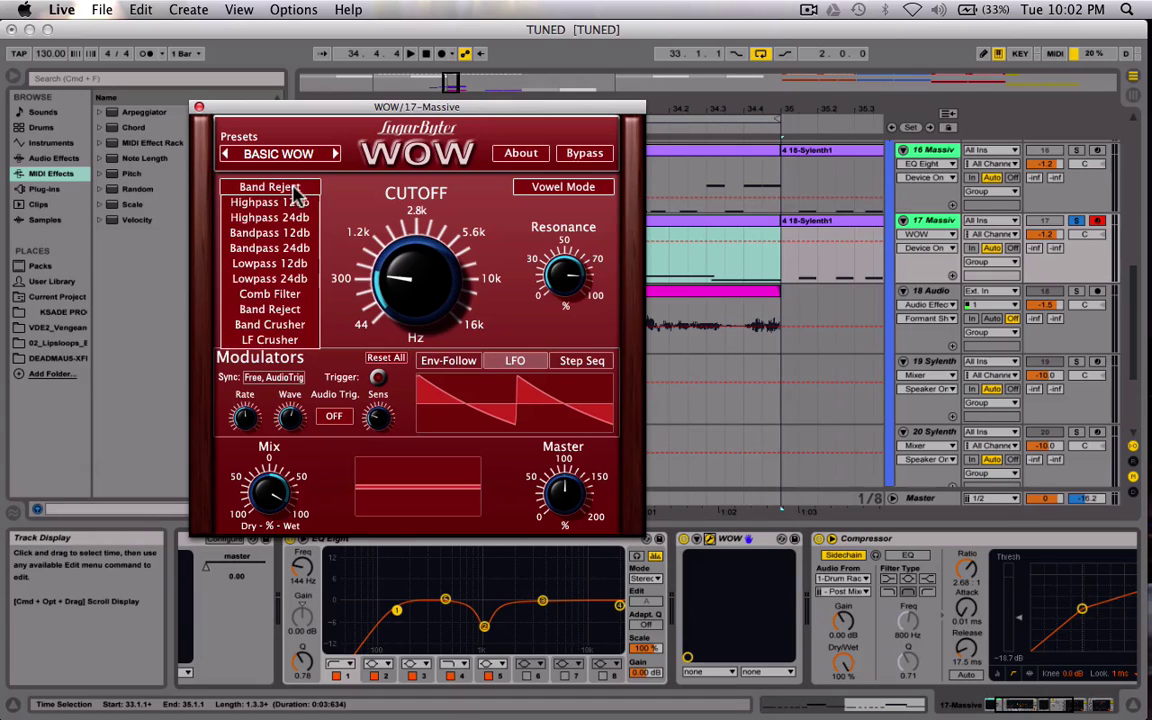
click(368, 214)
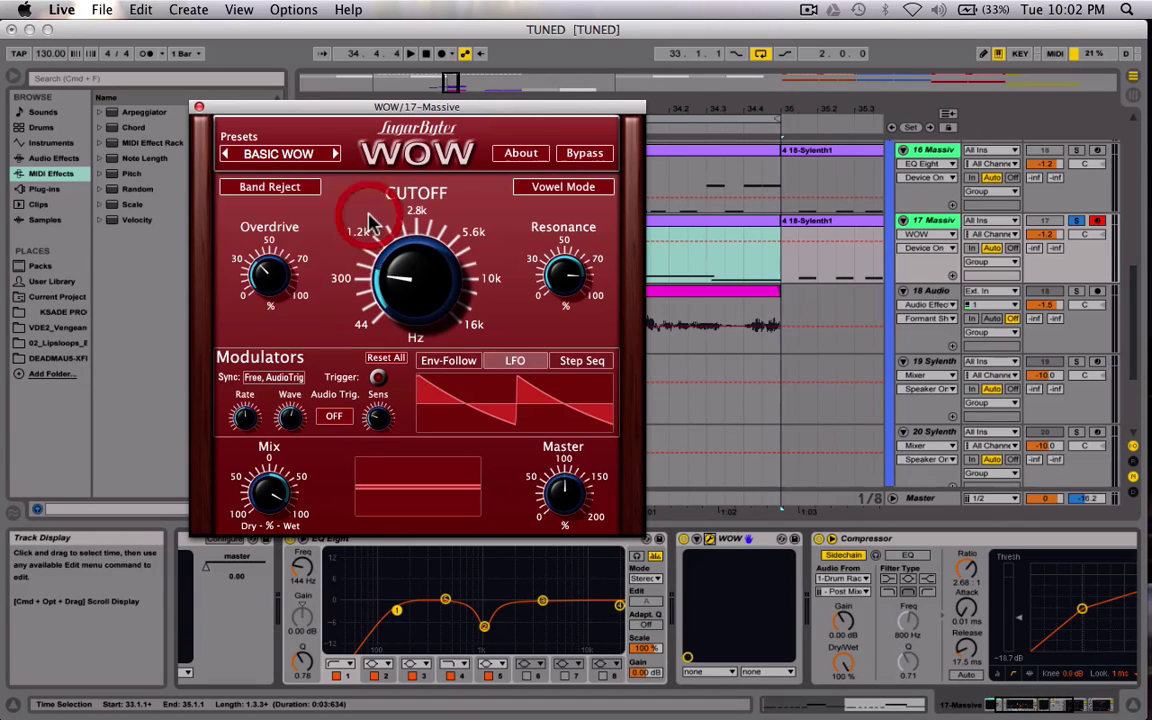
drag(265, 278, 266, 262)
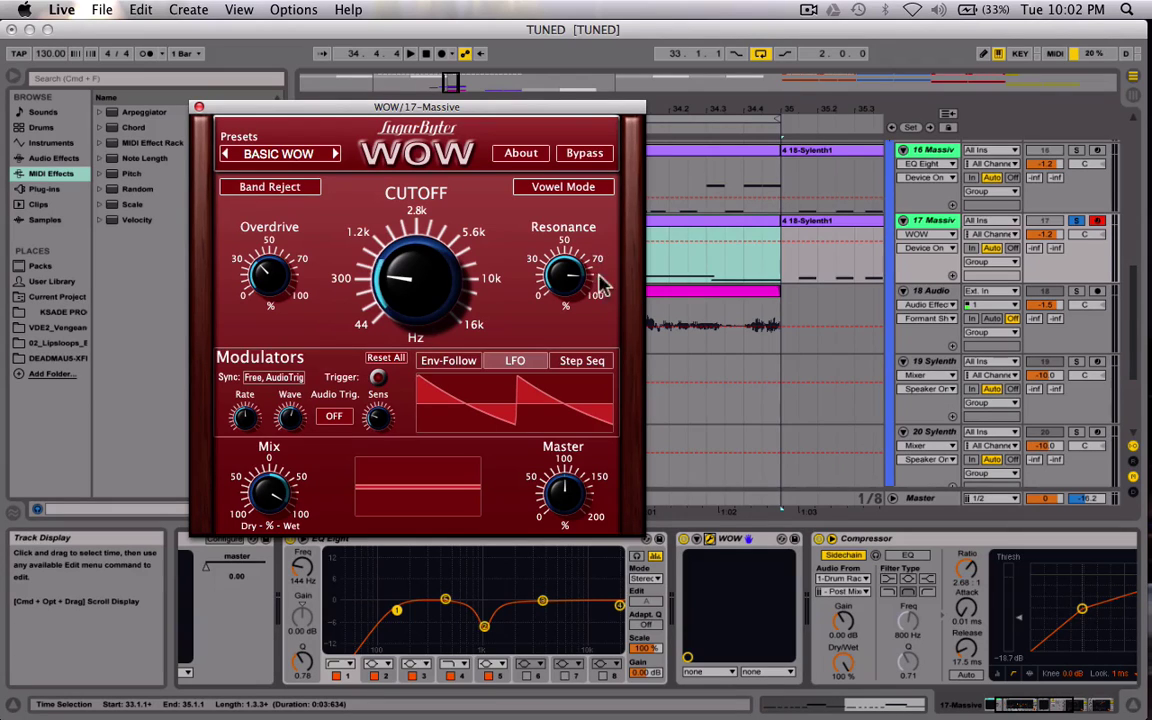
Step: Open the Modulation Mixer for WOW's Cutoff, try the Step Seq amount, and close the mixer
right_click(432, 279)
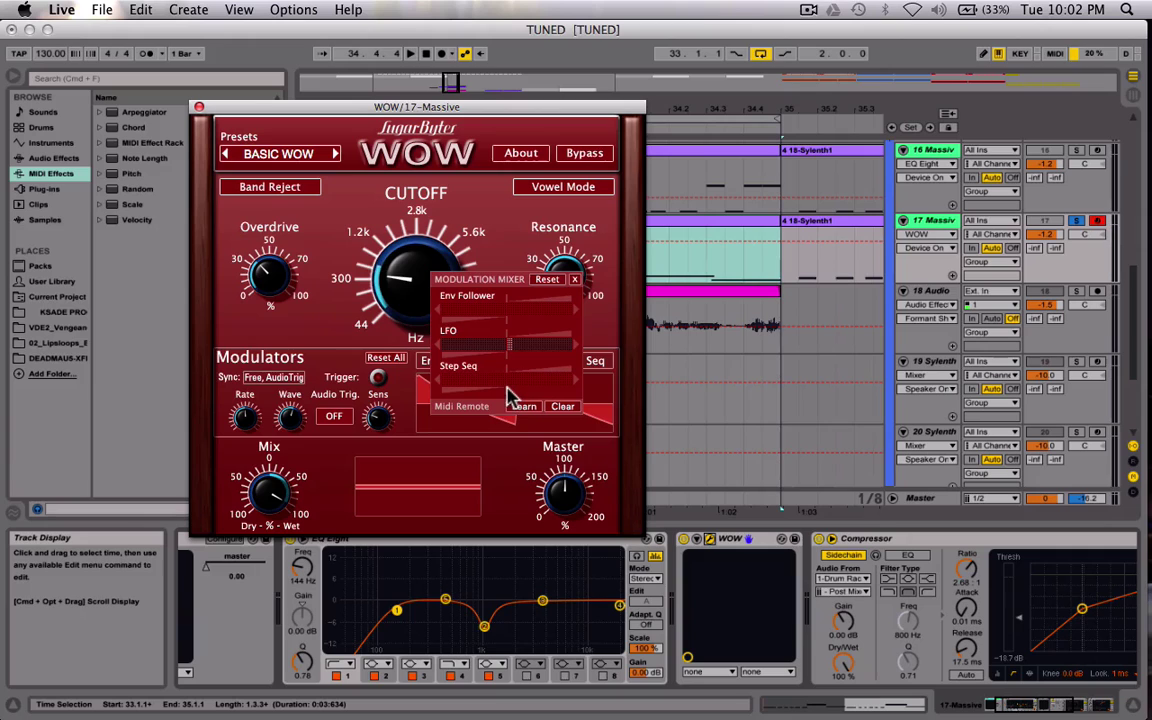
mouse_move(510, 379)
mouse_down()
mouse_move(472, 380)
mouse_move(530, 388)
mouse_up()
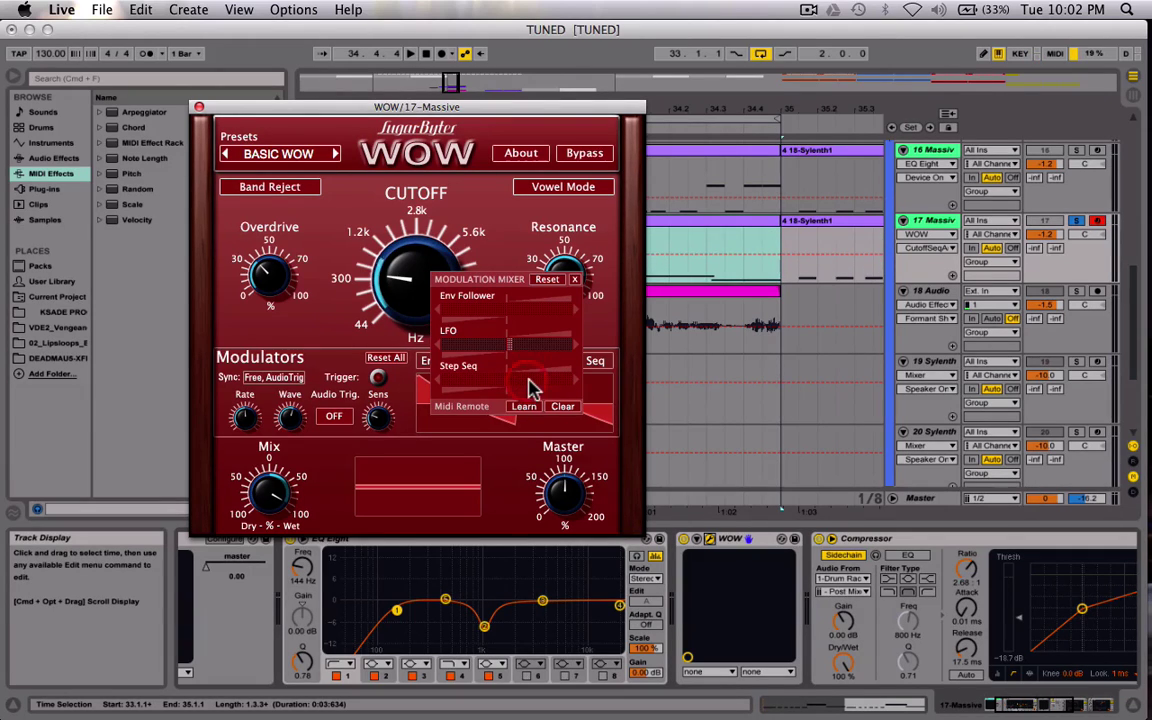
click(561, 267)
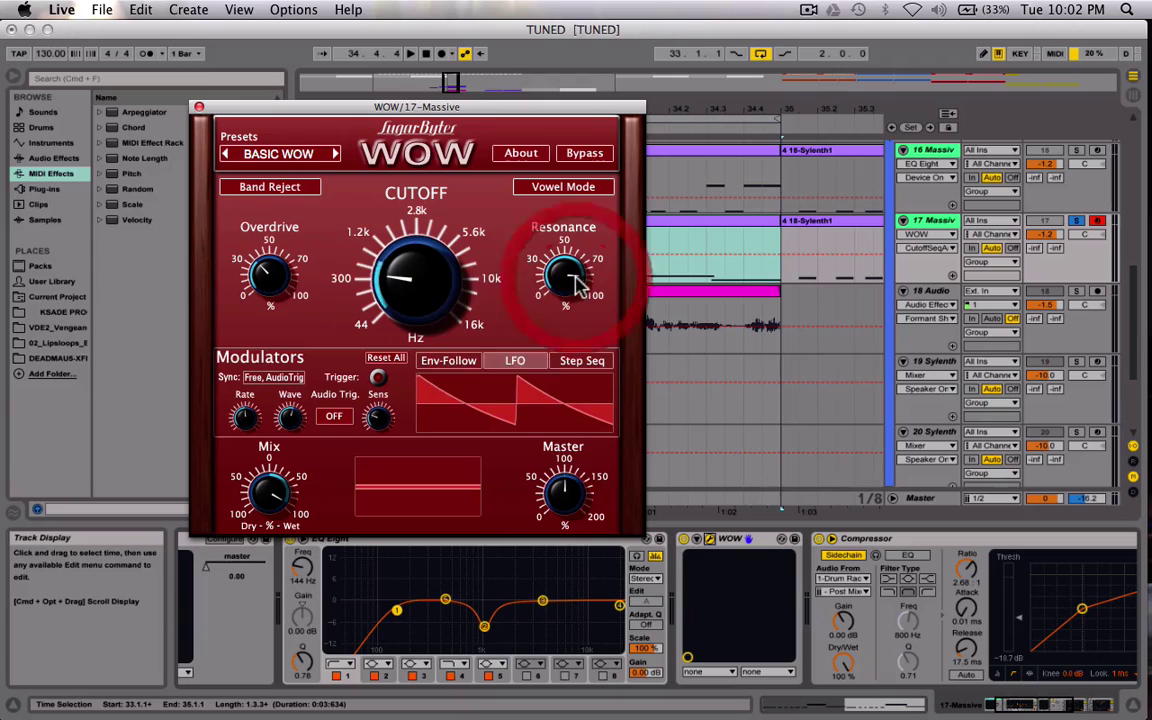
Step: Check WOW's LFO Rate, Wave and Sens settings and the Mix knob, and close the plug-in window
click(500, 362)
mouse_move(248, 420)
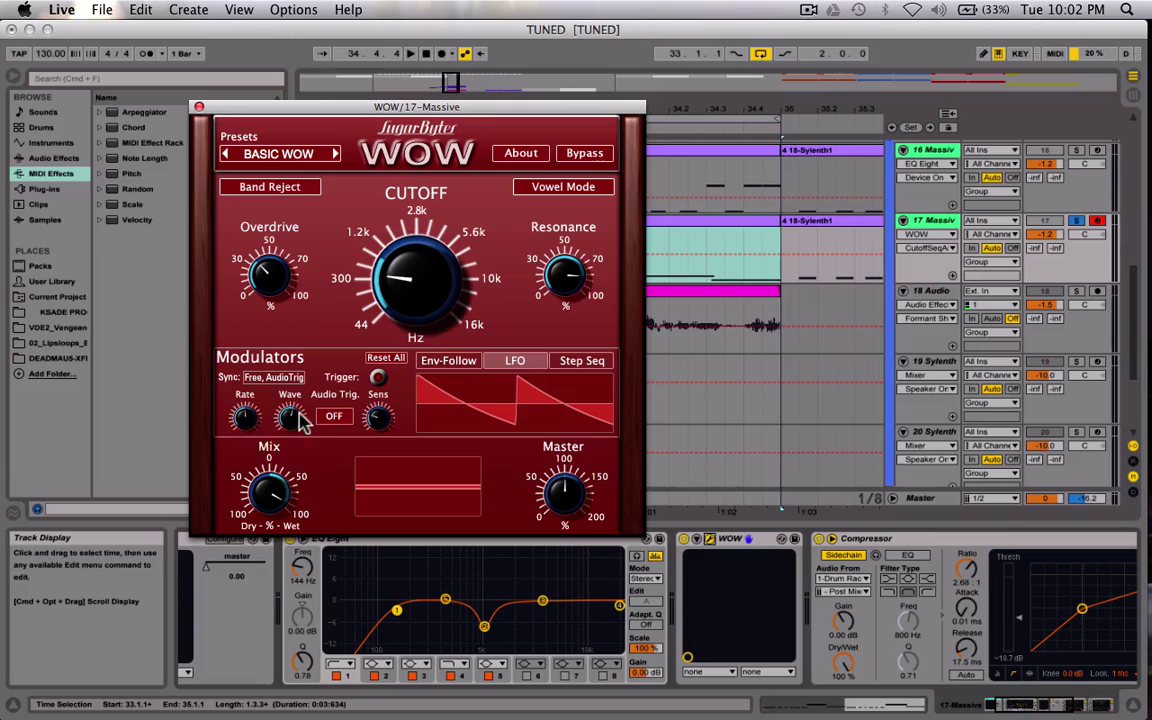
mouse_move(291, 420)
mouse_move(381, 418)
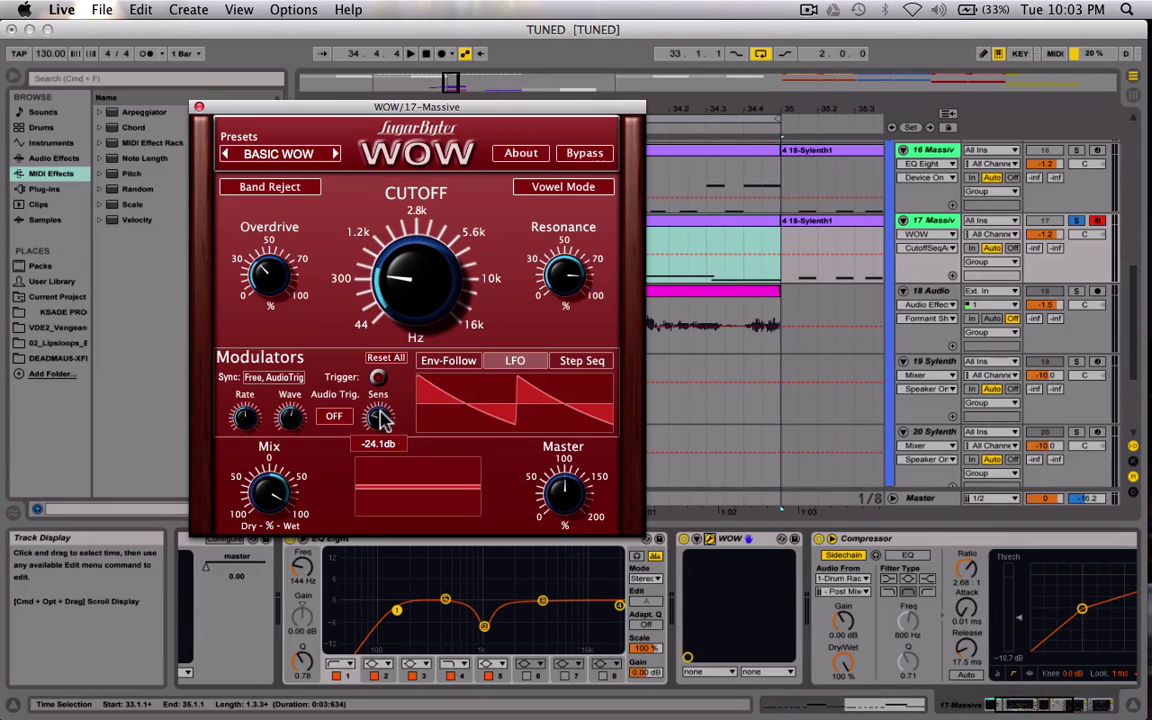
click(268, 490)
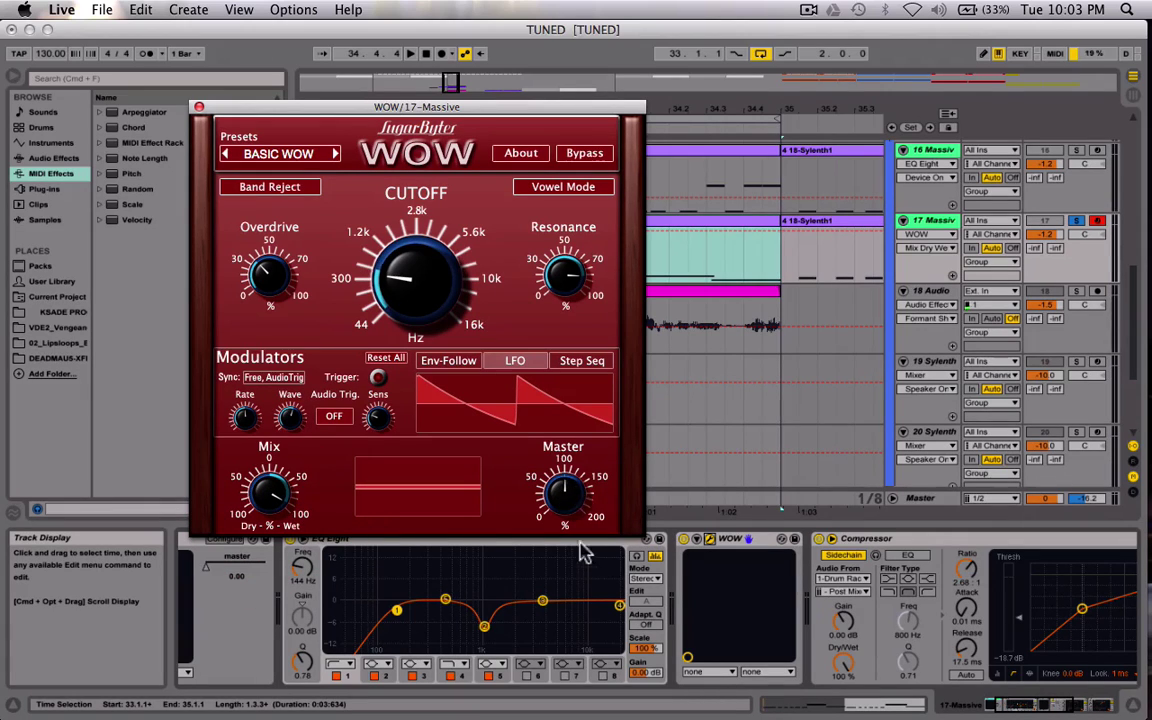
click(199, 106)
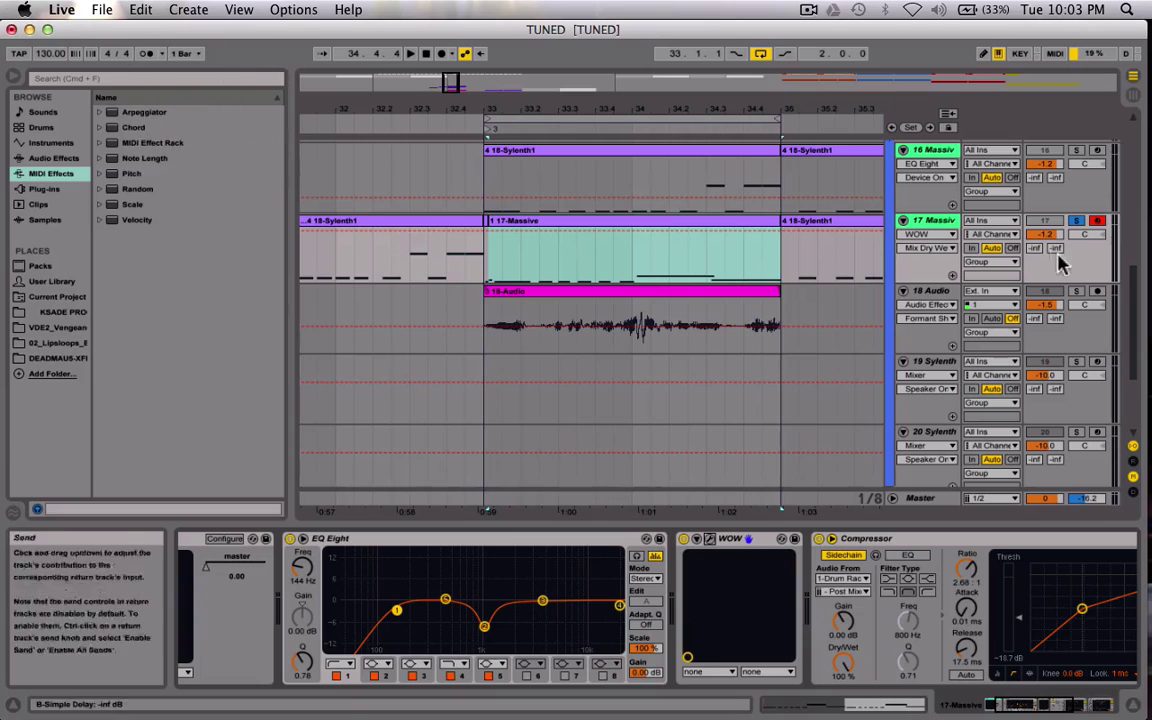
Step: Solo the 18 Audio track in place of the 17 Massive track and play the loop
click(1055, 290)
click(1051, 290)
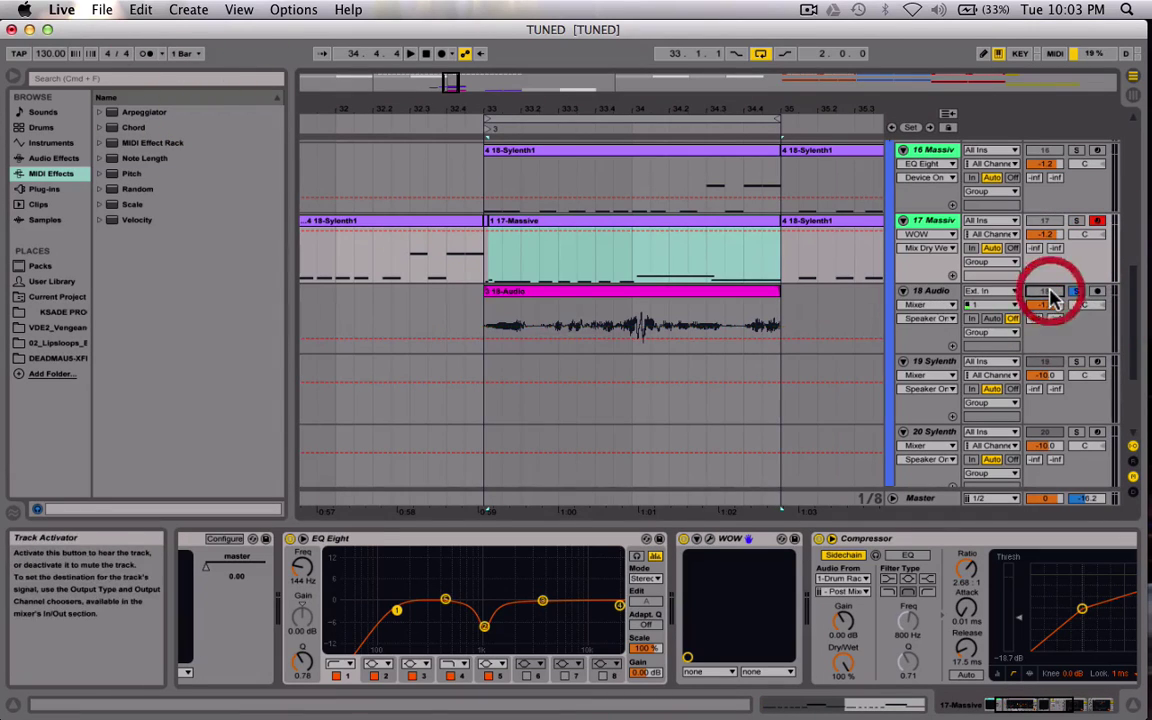
key(space)
click(1045, 220)
click(1076, 291)
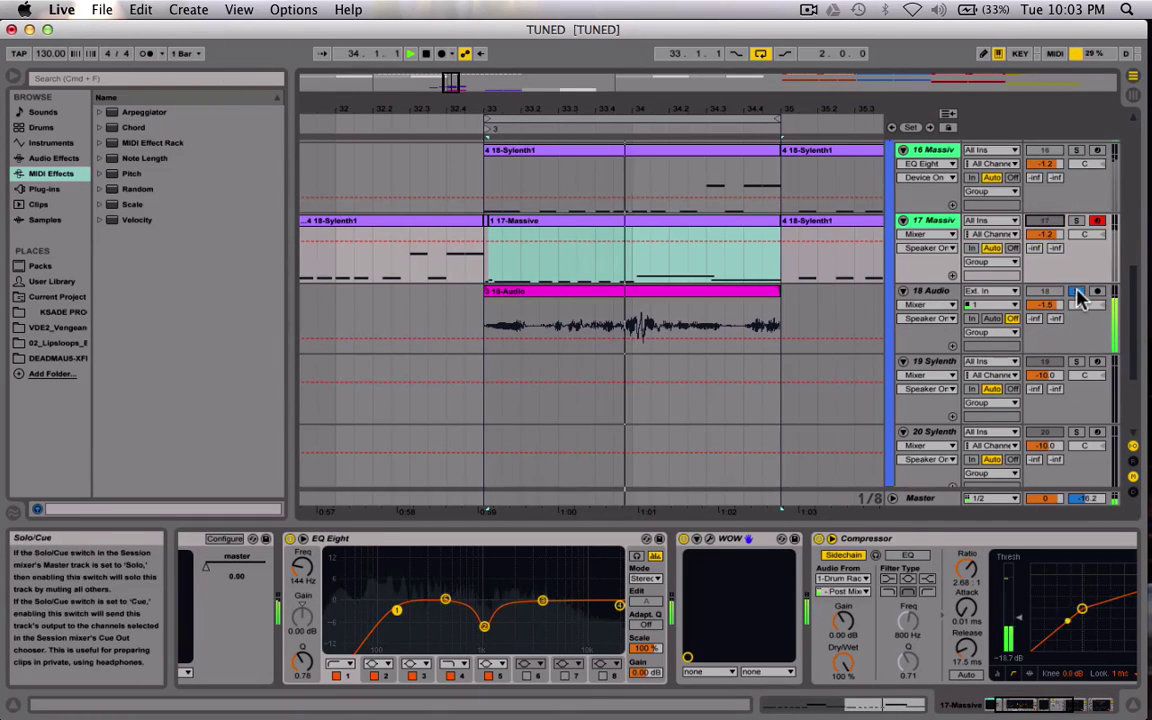
Step: Stop playback, unsolo the 18 Audio track and switch it on, with the 17 Massive track muted
key(space)
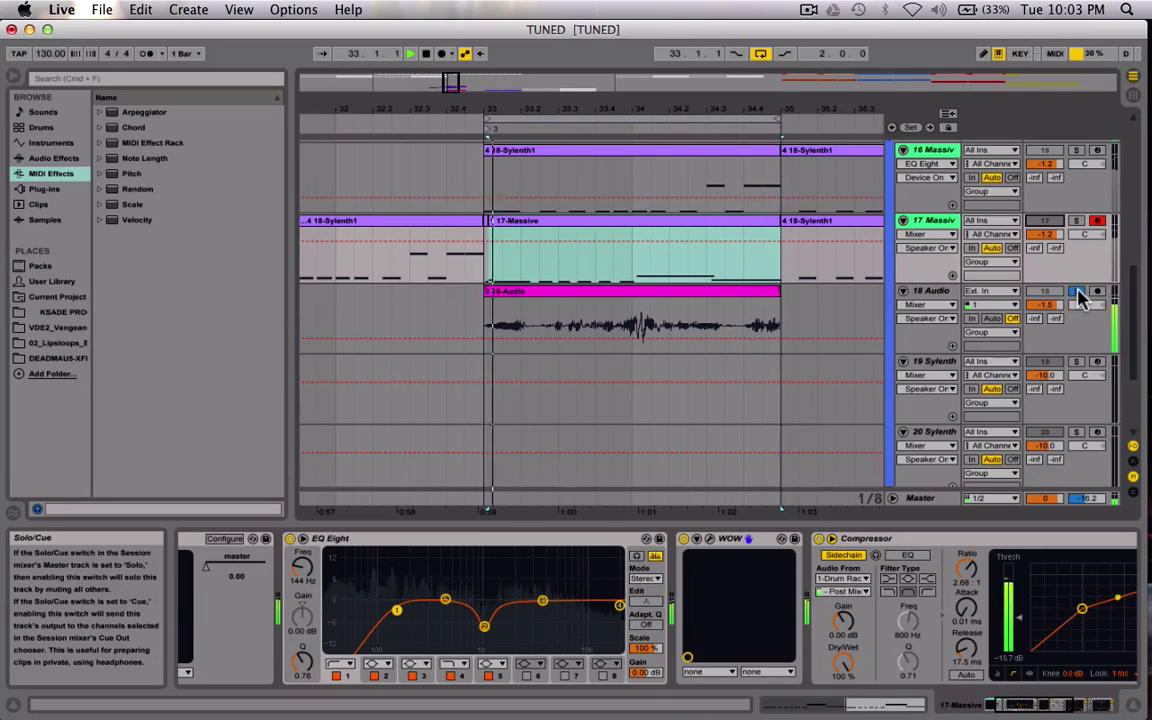
click(1078, 291)
click(1045, 290)
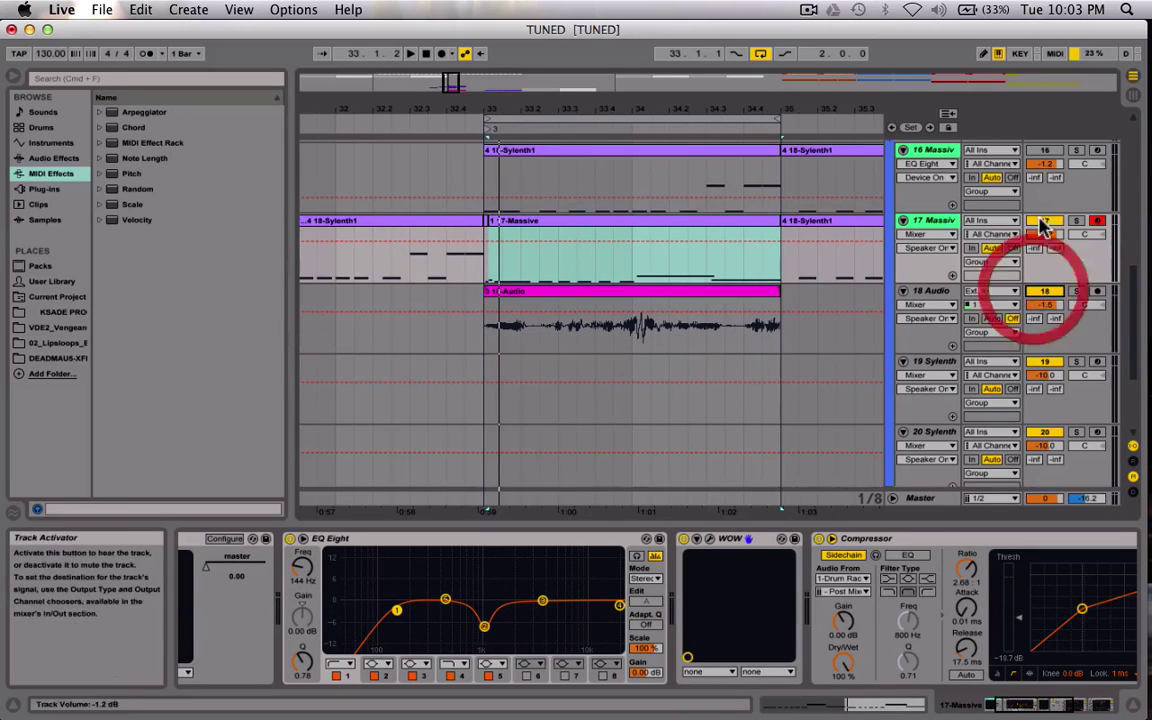
click(1044, 221)
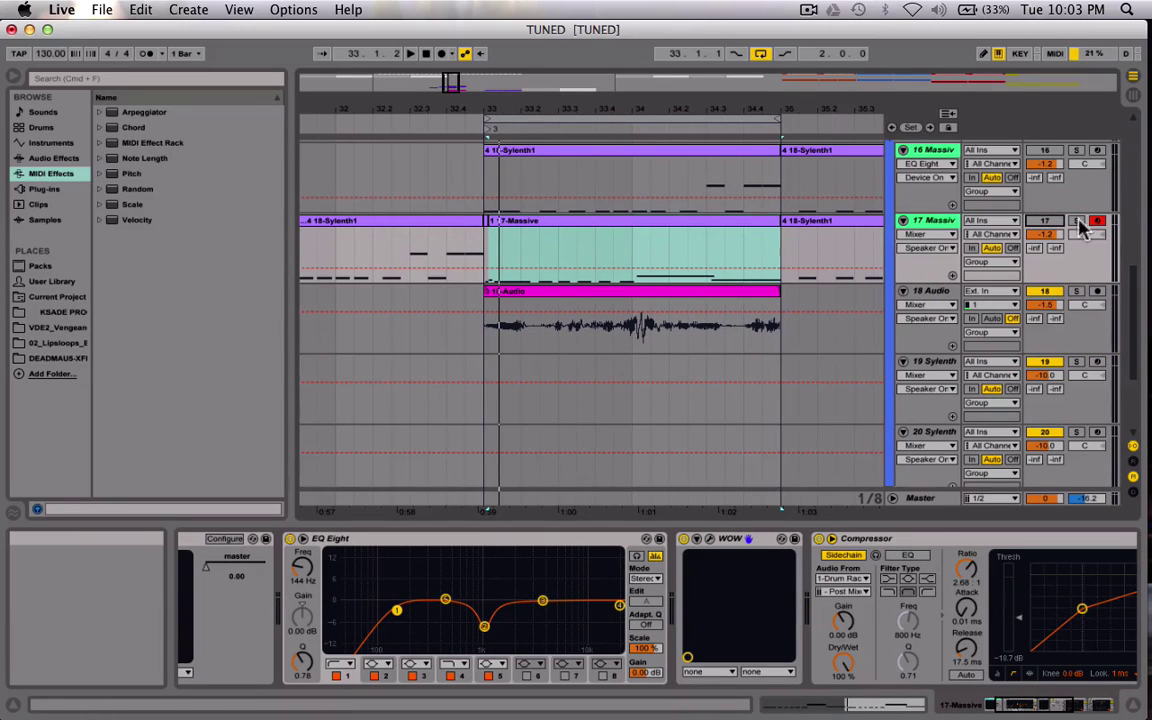
Step: Show the 18 Audio track's device chain with the Vocoder, look through its devices, and play the loop
click(918, 296)
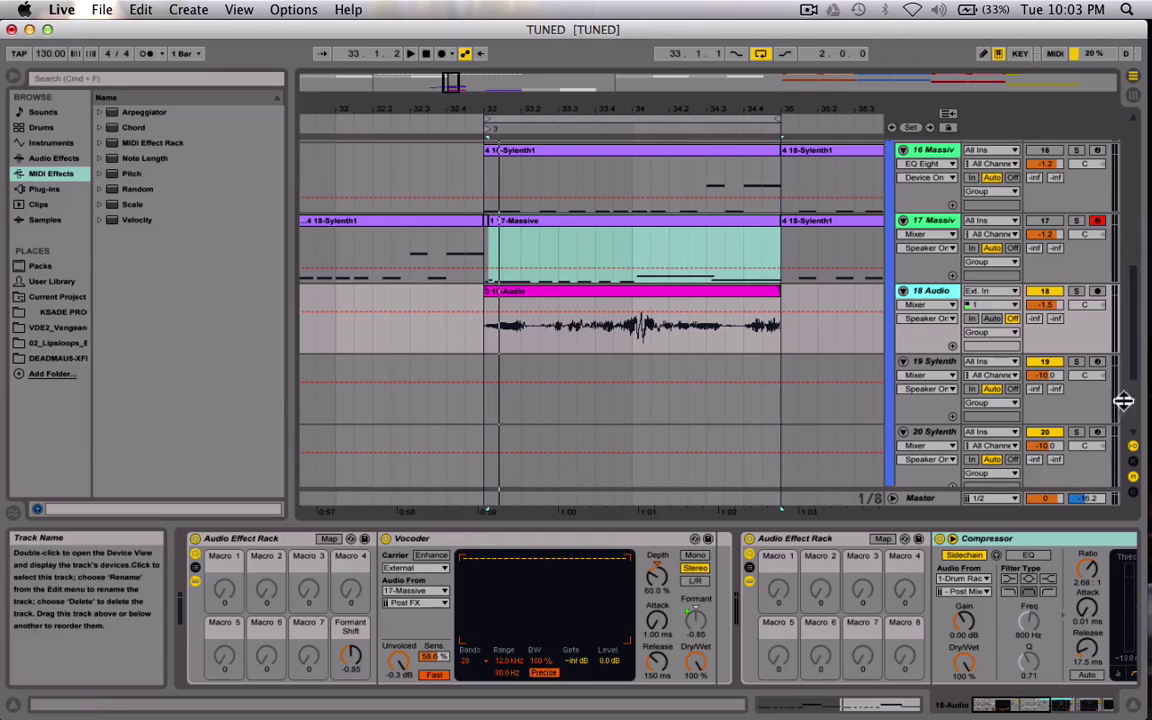
scroll(815, 599, right, 5)
scroll(815, 599, left, 5)
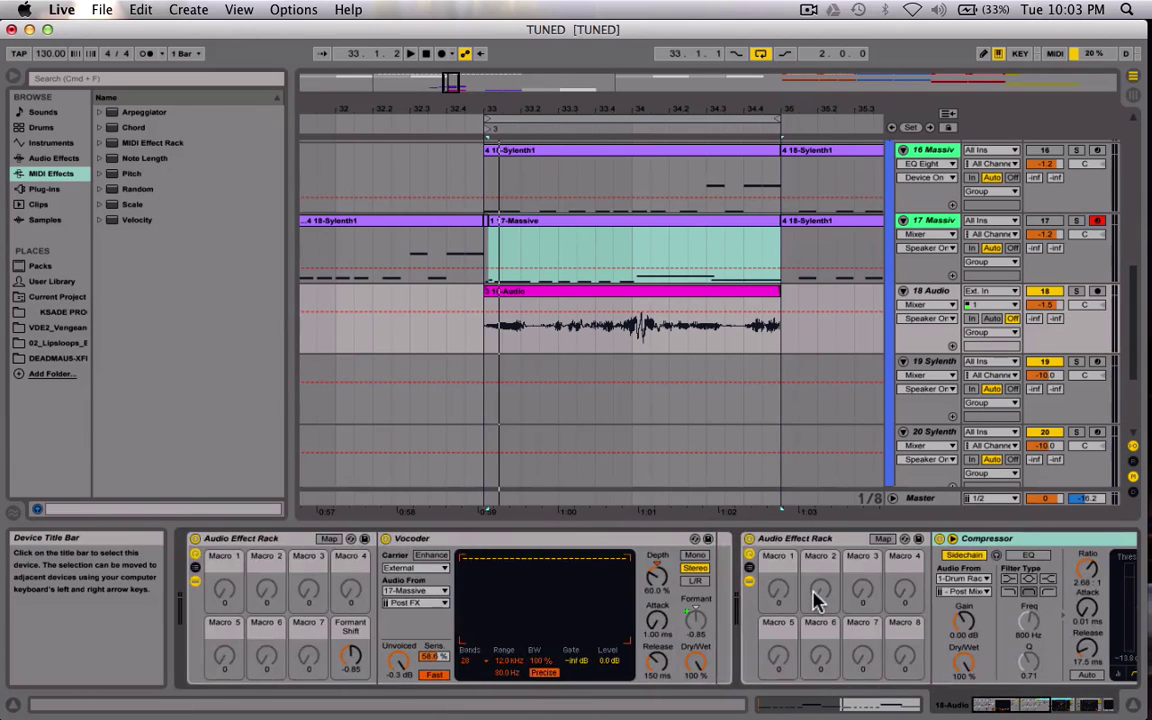
key(space)
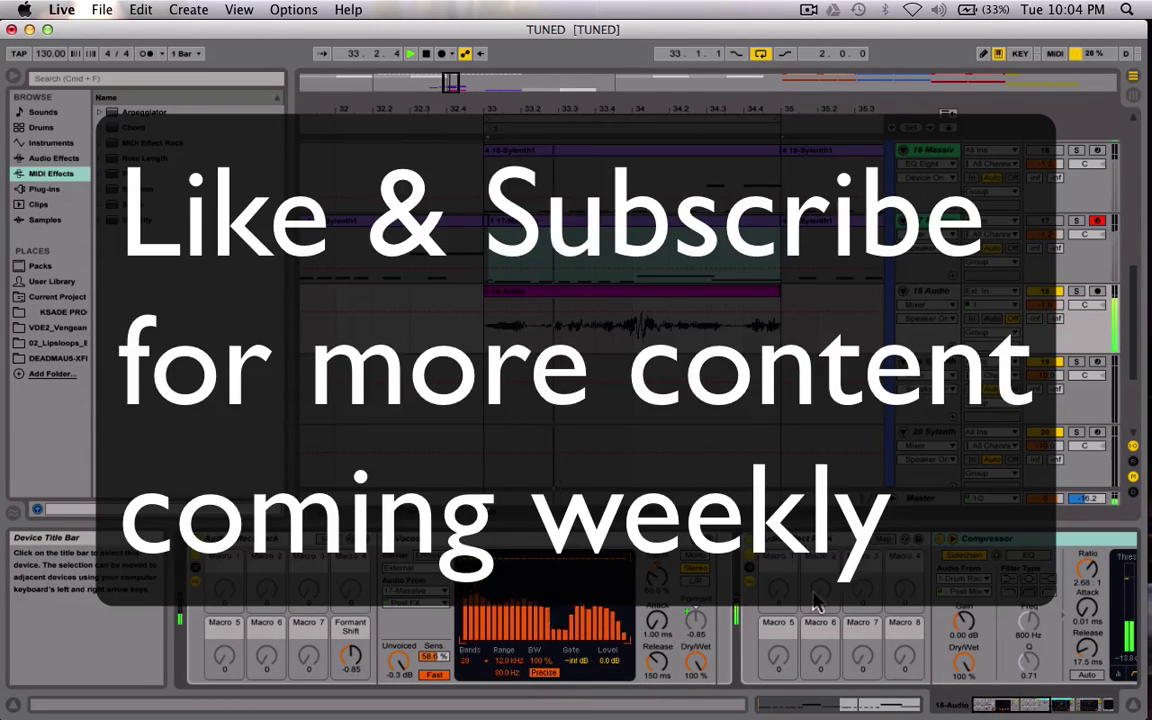